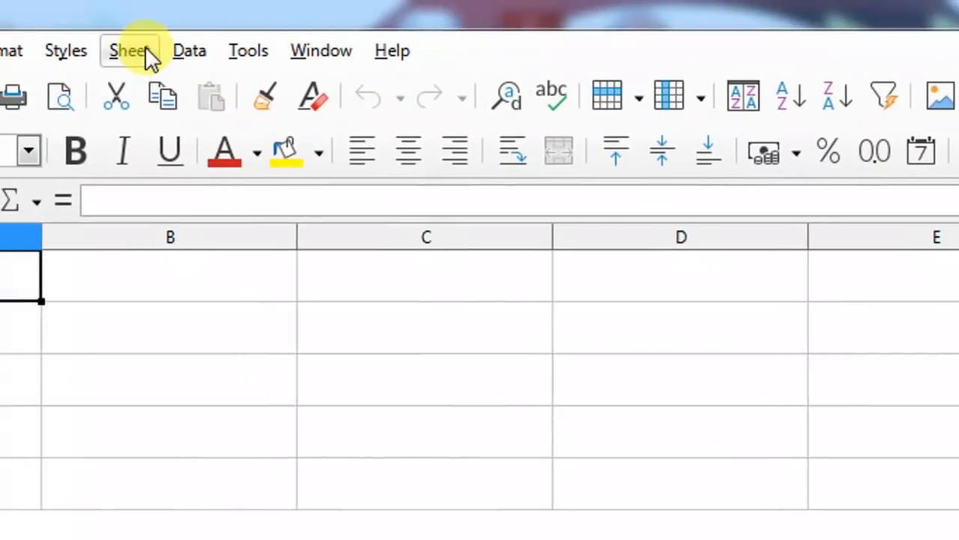
pyautogui.click(145, 48)
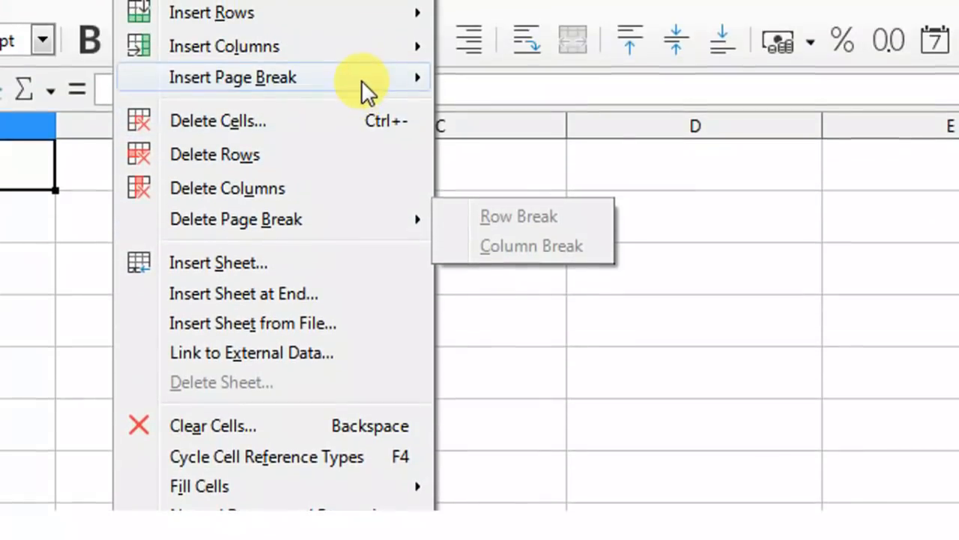
pyautogui.moveTo(361, 80)
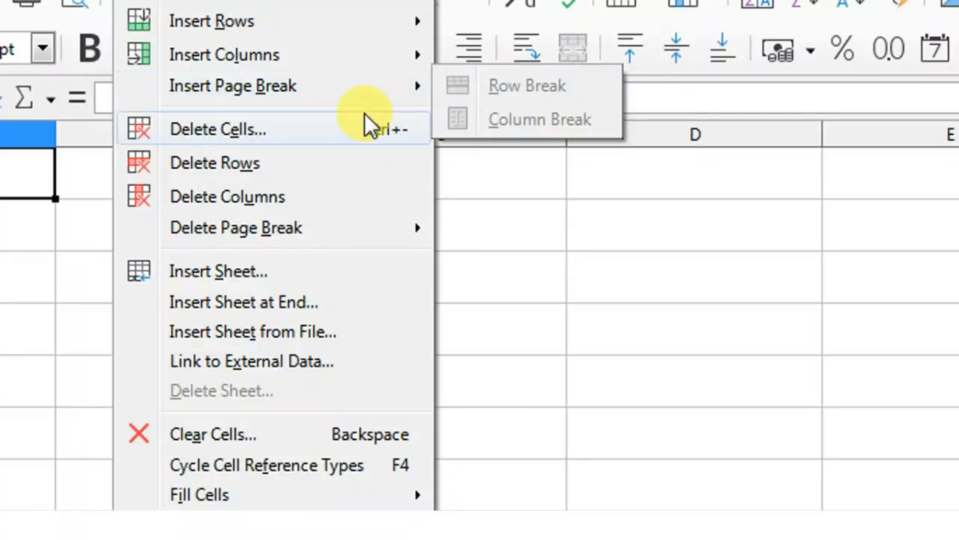
pyautogui.moveTo(107, 59)
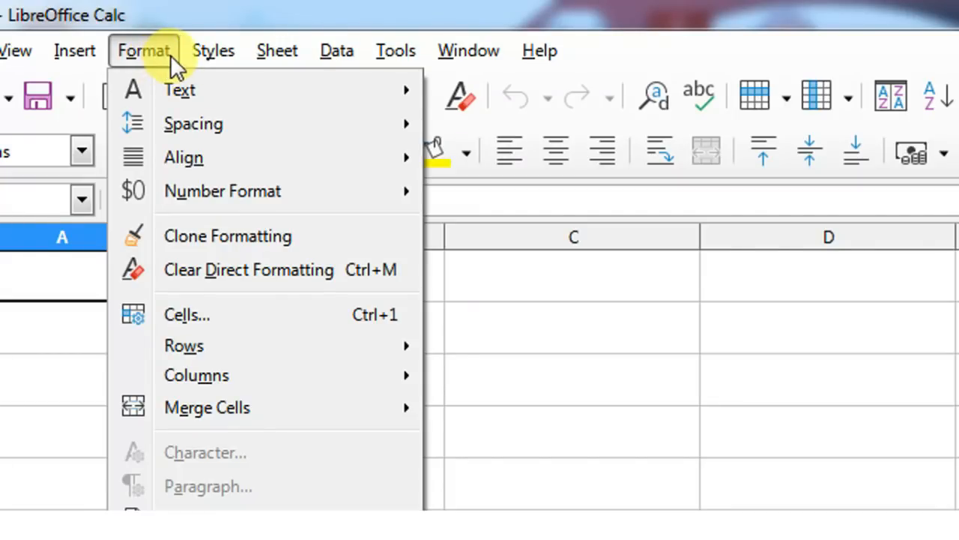
pyautogui.moveTo(193, 55)
pyautogui.moveTo(252, 56)
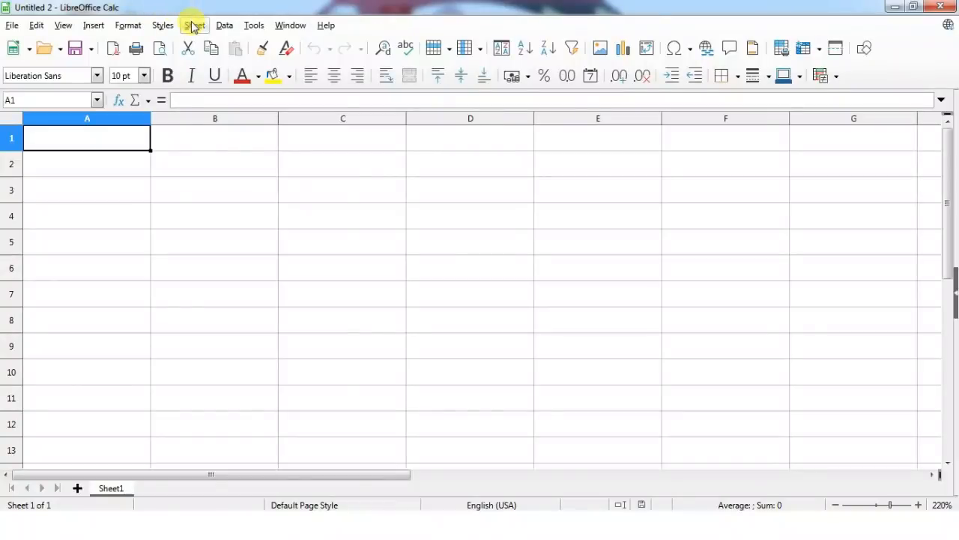
pyautogui.click(194, 27)
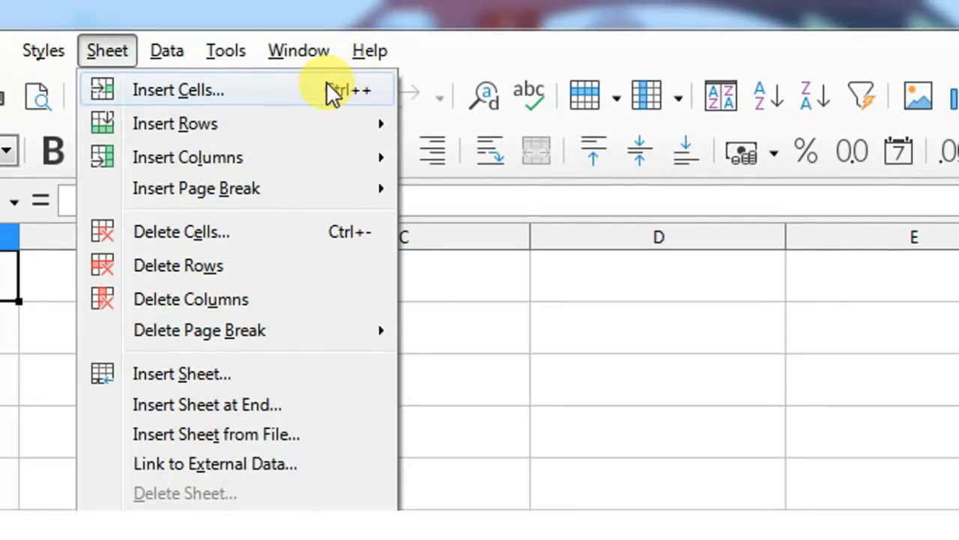
pyautogui.click(128, 334)
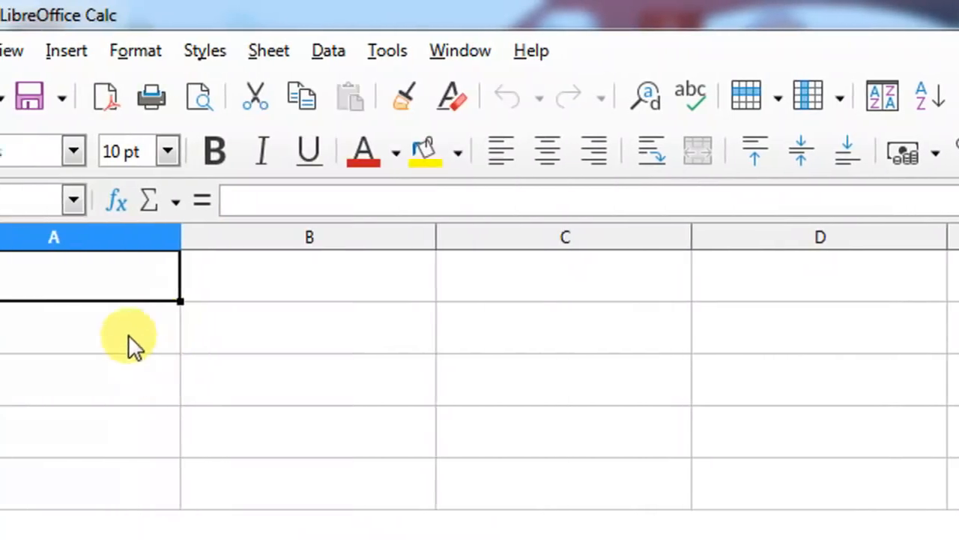
# Fill cells A1 to A3 with a person's first name, EXCEL and COMPUTER.
pyautogui.click(125, 332)
pyautogui.click(55, 272)
pyautogui.write('A')
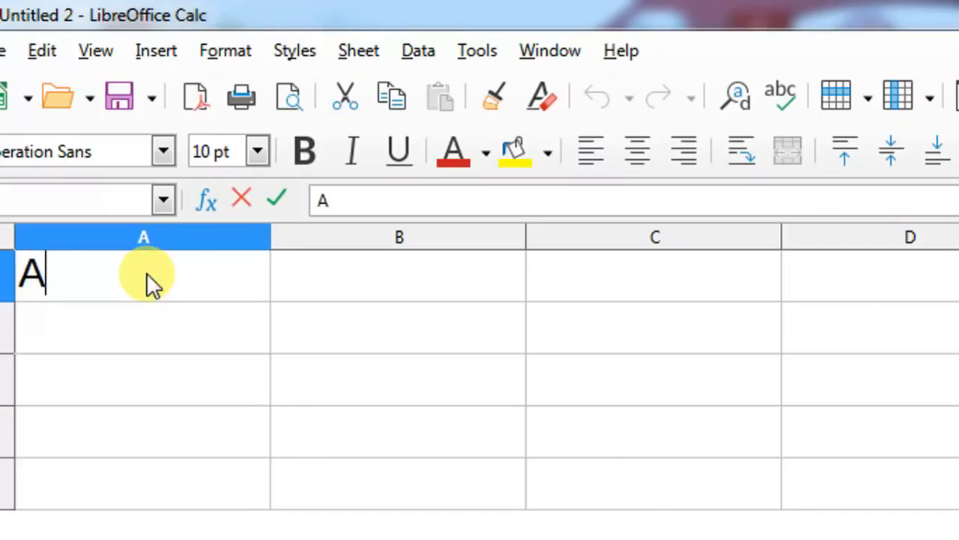
pyautogui.write('BHAY')
pyautogui.press('Return')
pyautogui.write('E')
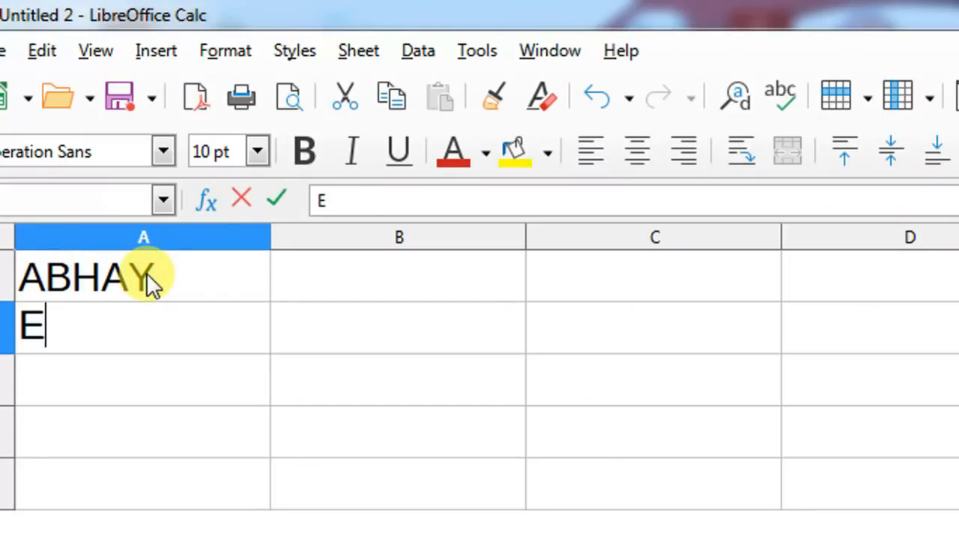
pyautogui.write('XCEL')
pyautogui.press('Return')
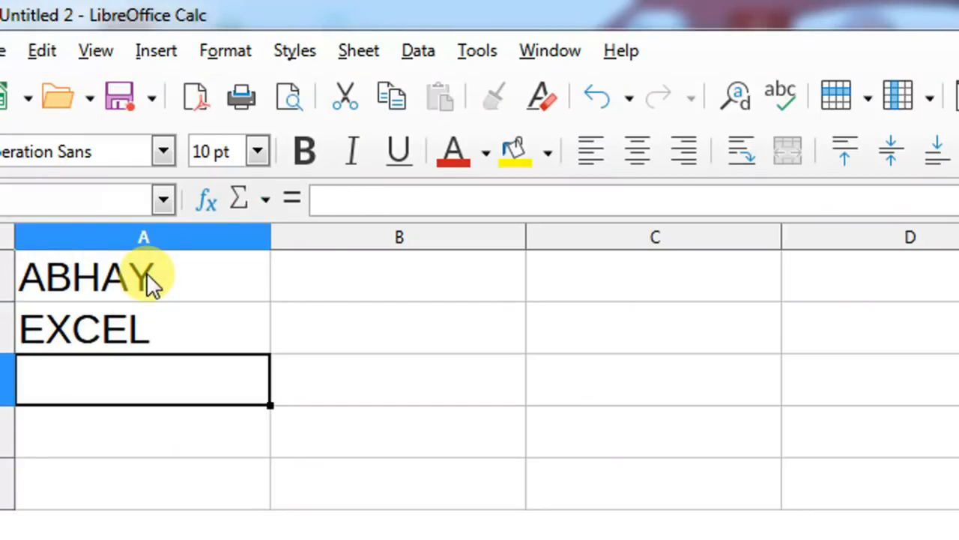
pyautogui.write('COMPUTER')
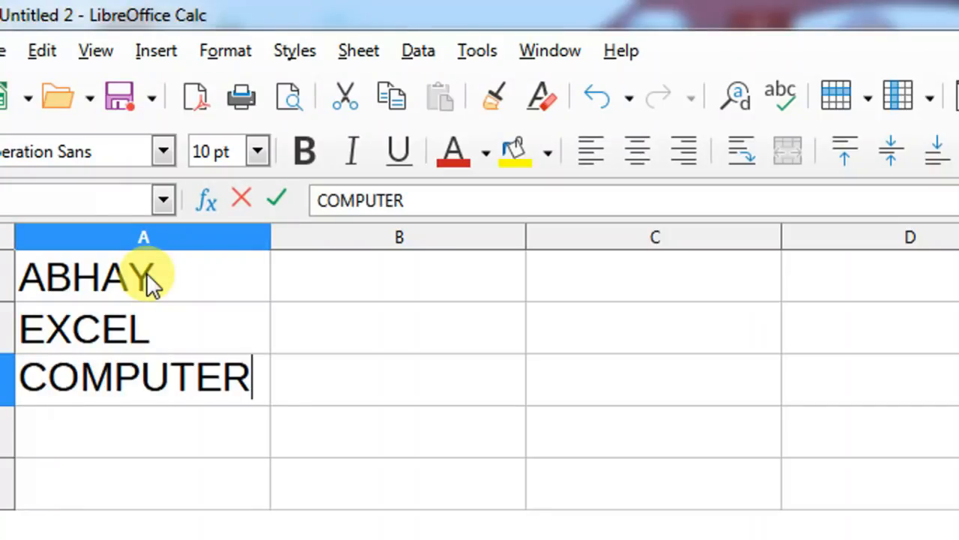
# Insert a blank cell at A2 above EXCEL, using the Shift cells down option.
pyautogui.click(147, 318)
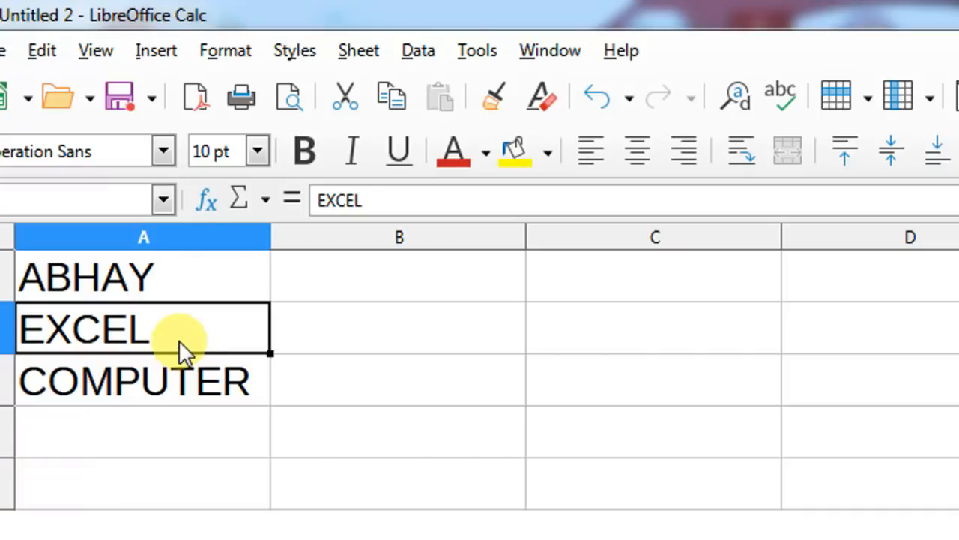
pyautogui.click(368, 52)
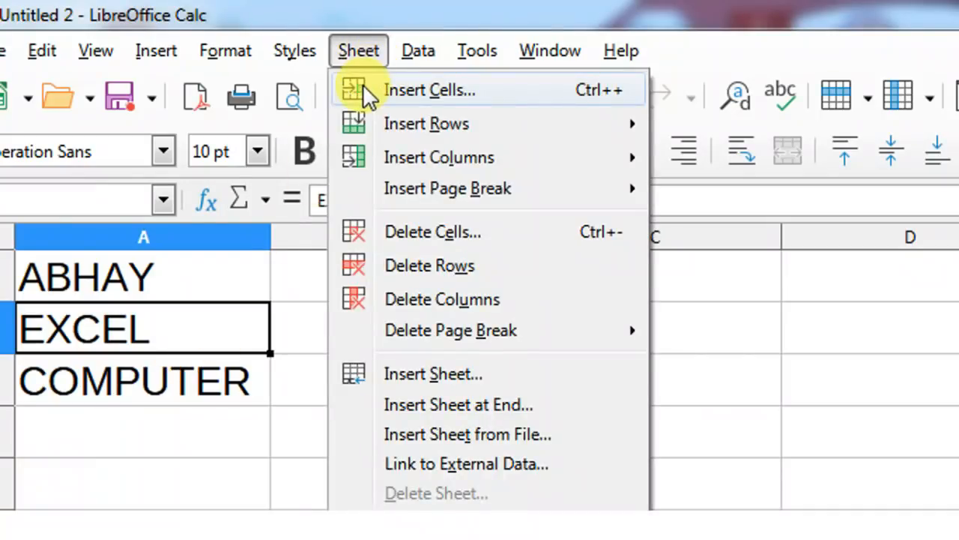
pyautogui.click(370, 89)
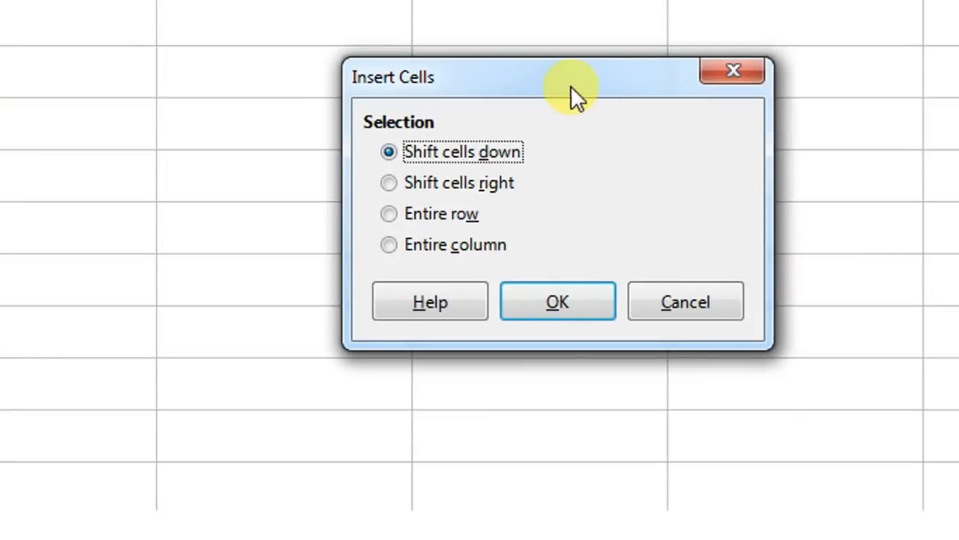
pyautogui.moveTo(570, 86); pyautogui.dragTo(291, 83)
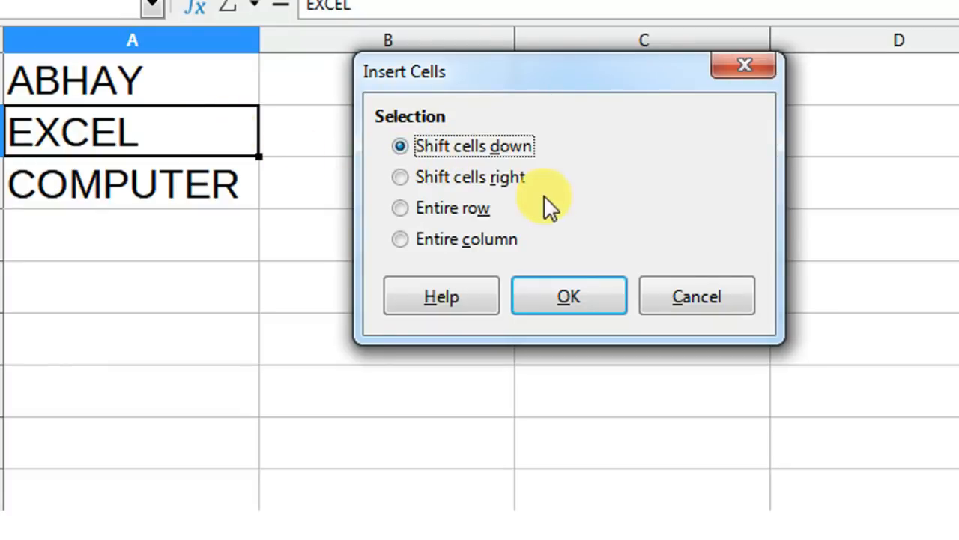
pyautogui.click(567, 300)
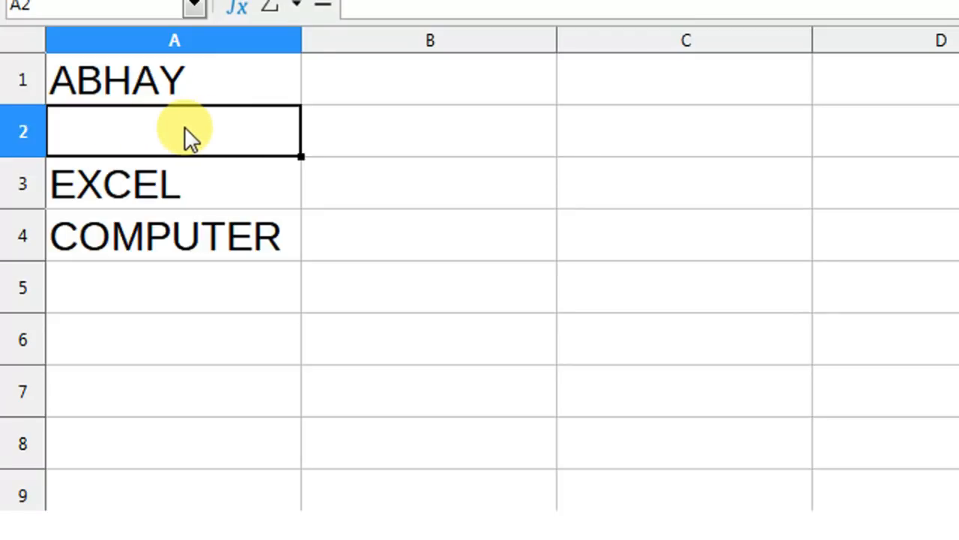
# Insert another blank cell at the empty cell A2, again shifting the cells down.
pyautogui.hotkey('ctrl', '+')
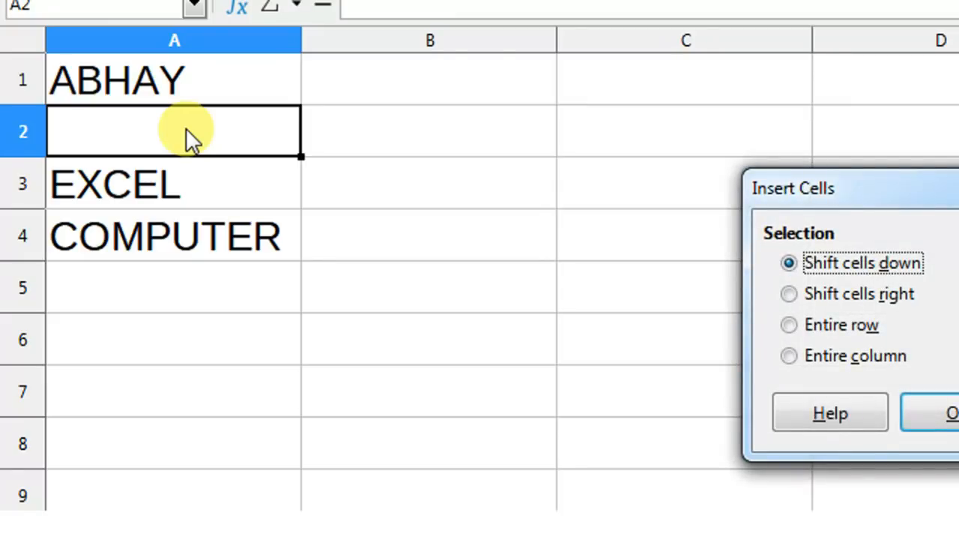
pyautogui.moveTo(893, 186); pyautogui.dragTo(550, 136)
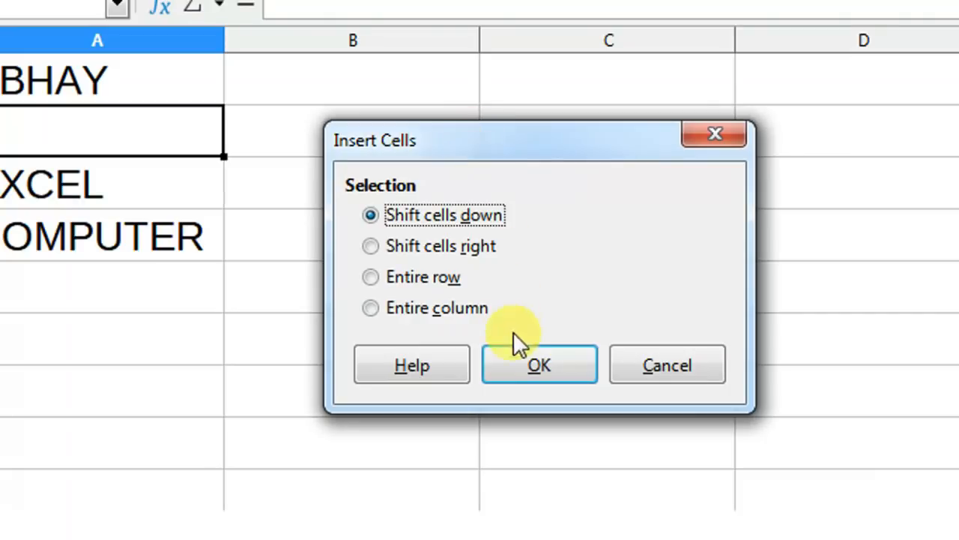
pyautogui.click(514, 354)
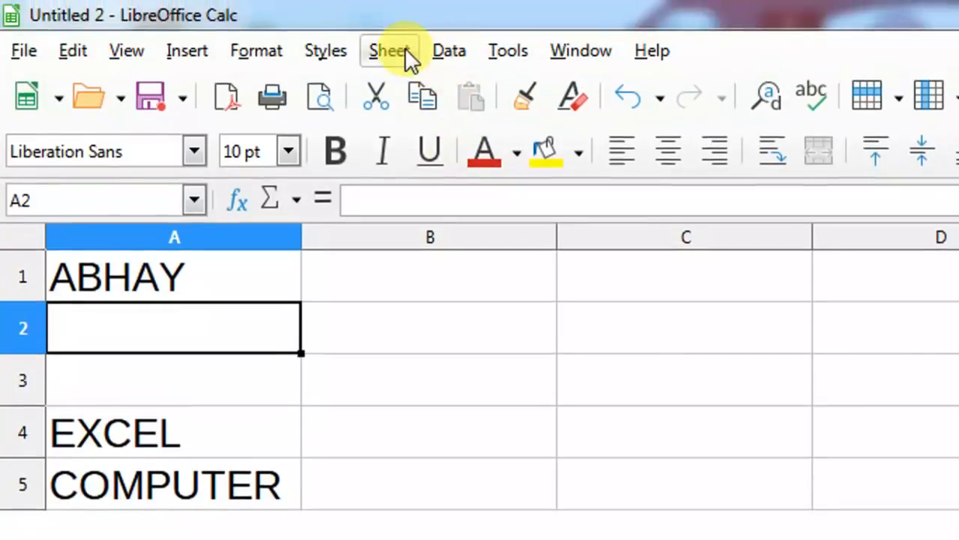
# Insert an entire row above row 2.
pyautogui.click(393, 51)
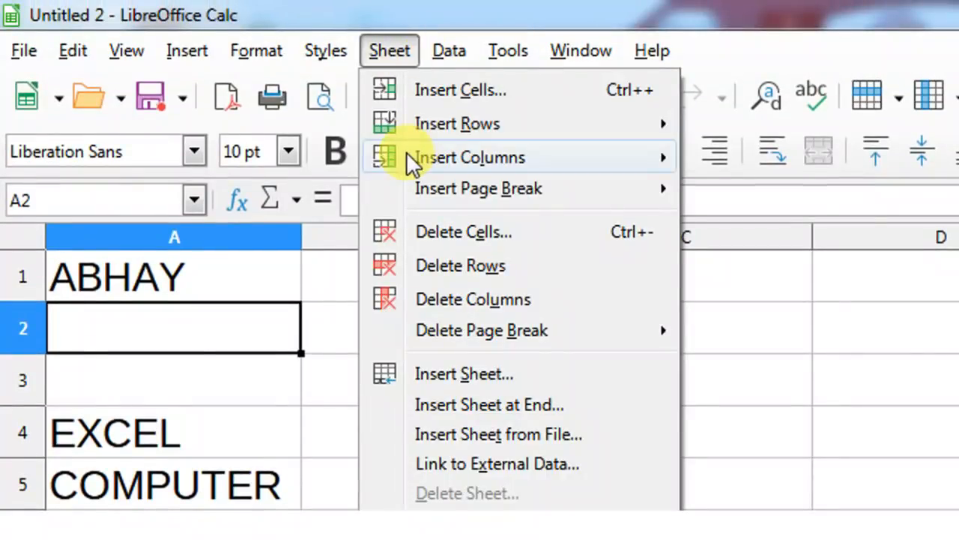
pyautogui.moveTo(416, 131)
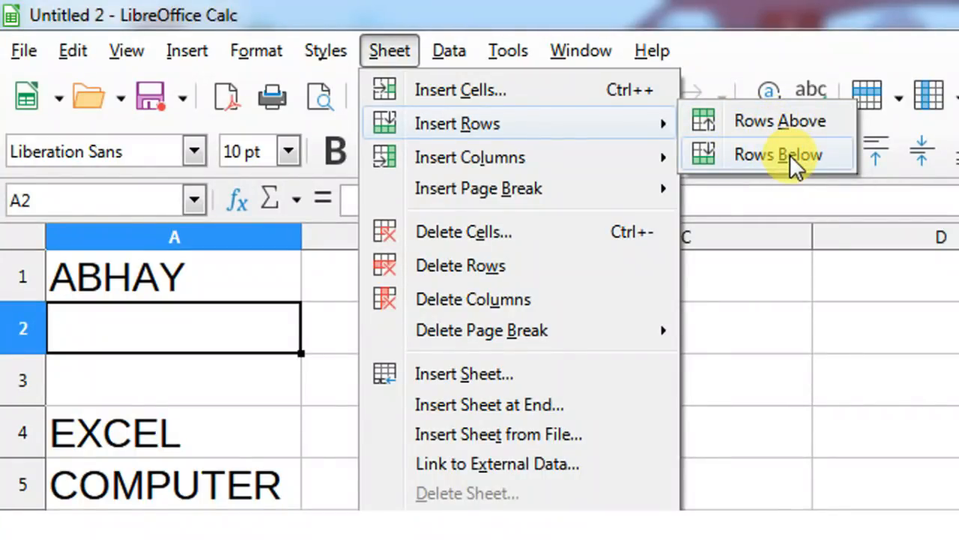
pyautogui.click(761, 126)
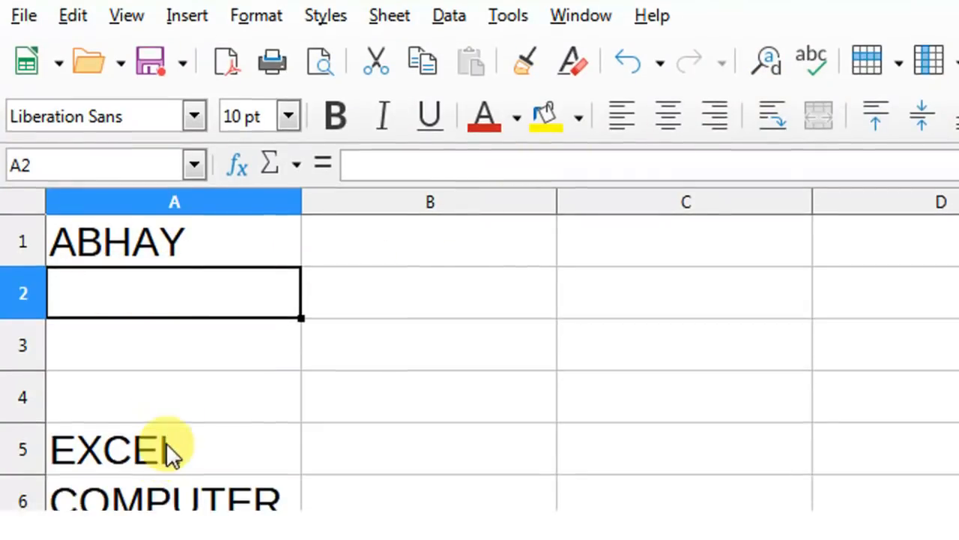
# Insert an entire row below row 5, which contains EXCEL.
pyautogui.click(166, 443)
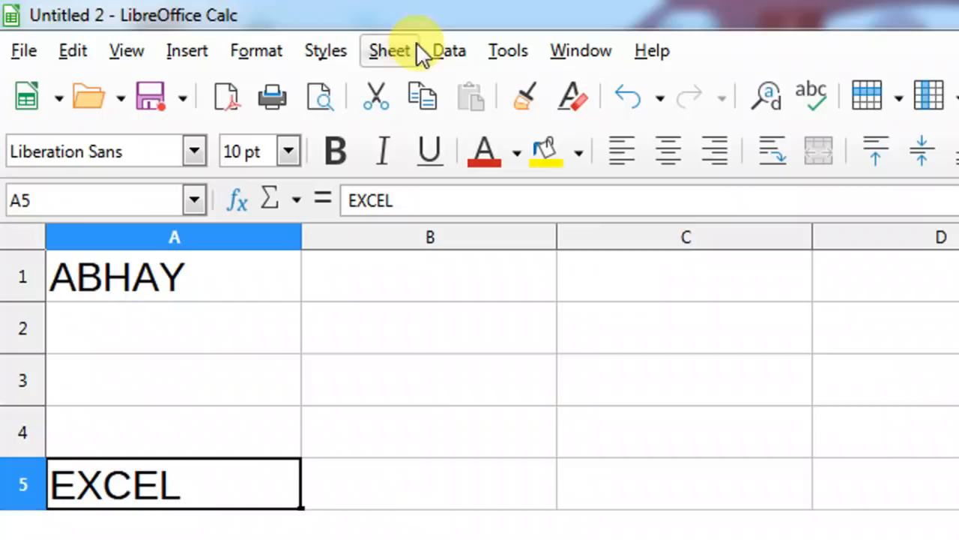
pyautogui.click(401, 13)
pyautogui.moveTo(451, 120)
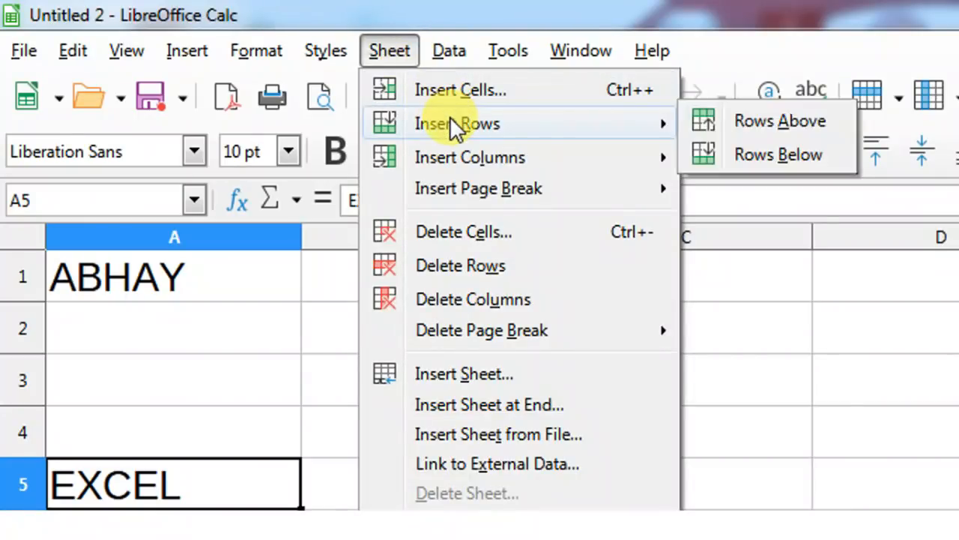
pyautogui.click(727, 154)
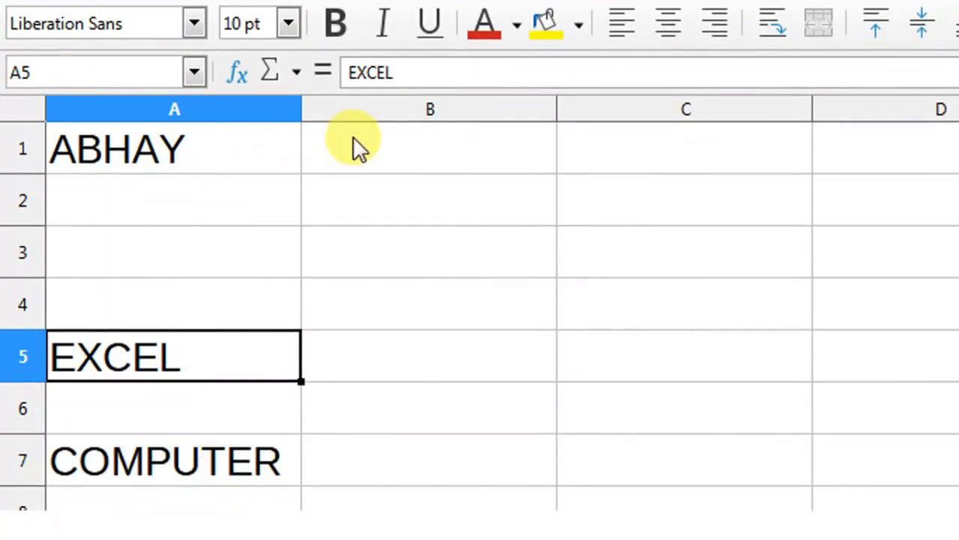
# Enter the numbers 1 to 7 down column B in cells B1 to B7.
pyautogui.click(379, 140)
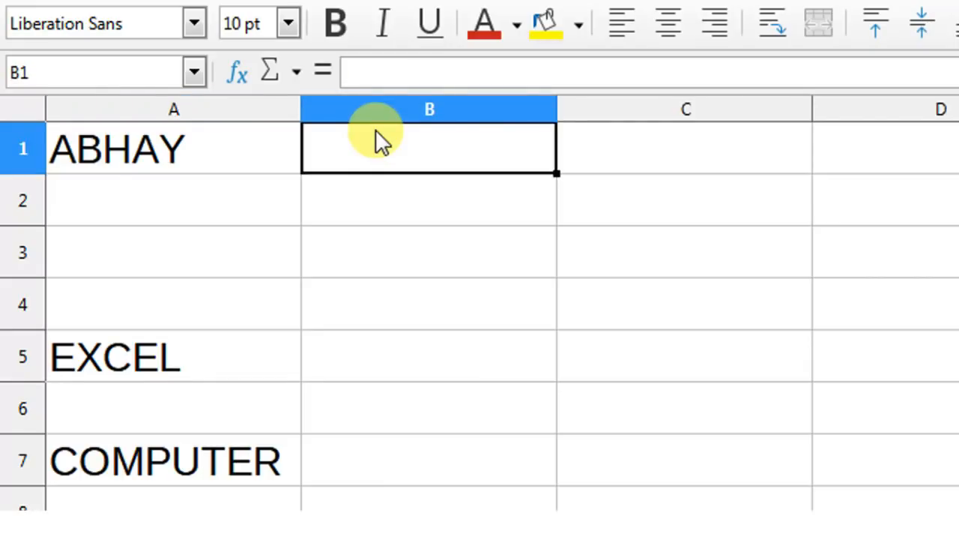
pyautogui.write('1')
pyautogui.press('Return')
pyautogui.write('2')
pyautogui.press('Return')
pyautogui.write('3')
pyautogui.press('Return')
pyautogui.write('4')
pyautogui.press('Return')
pyautogui.write('5')
pyautogui.press('Return')
pyautogui.write('6')
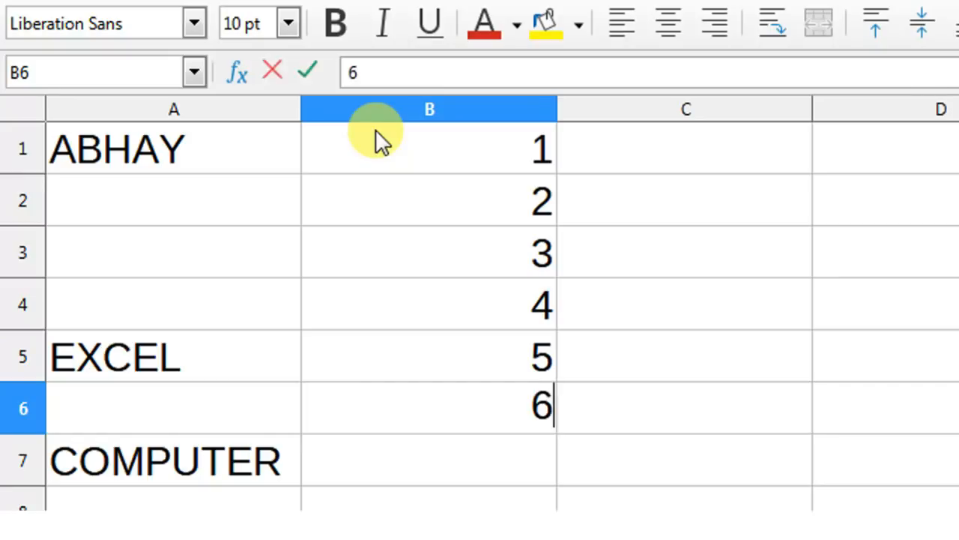
pyautogui.press('Return')
pyautogui.write('7')
pyautogui.press('Return')
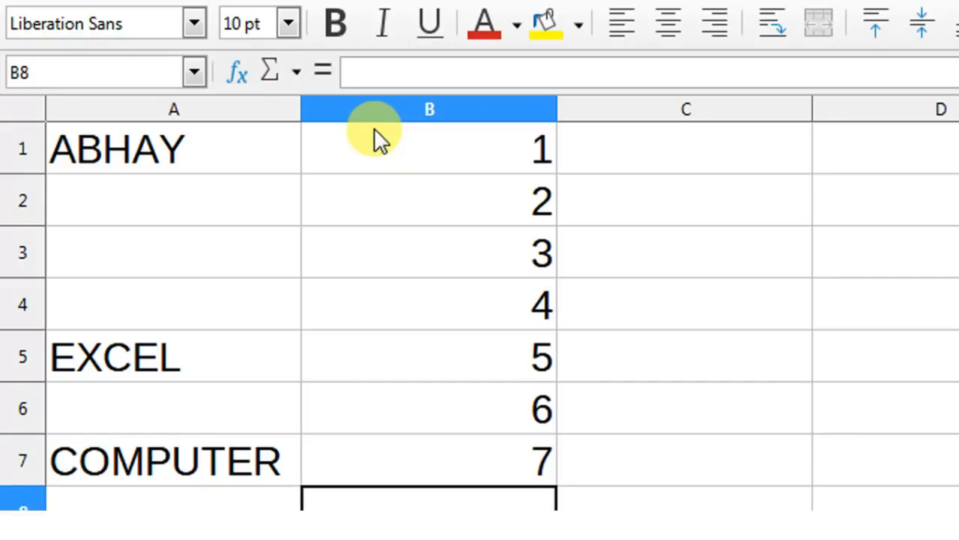
# Insert a blank column before column B, which holds the numbers.
pyautogui.click(370, 116)
pyautogui.click(385, 181)
pyautogui.click(398, 149)
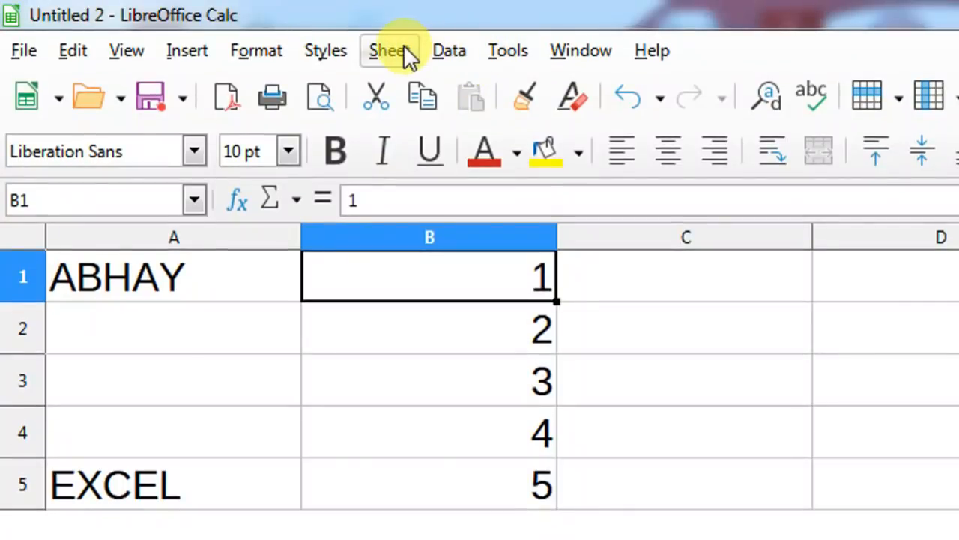
pyautogui.click(397, 51)
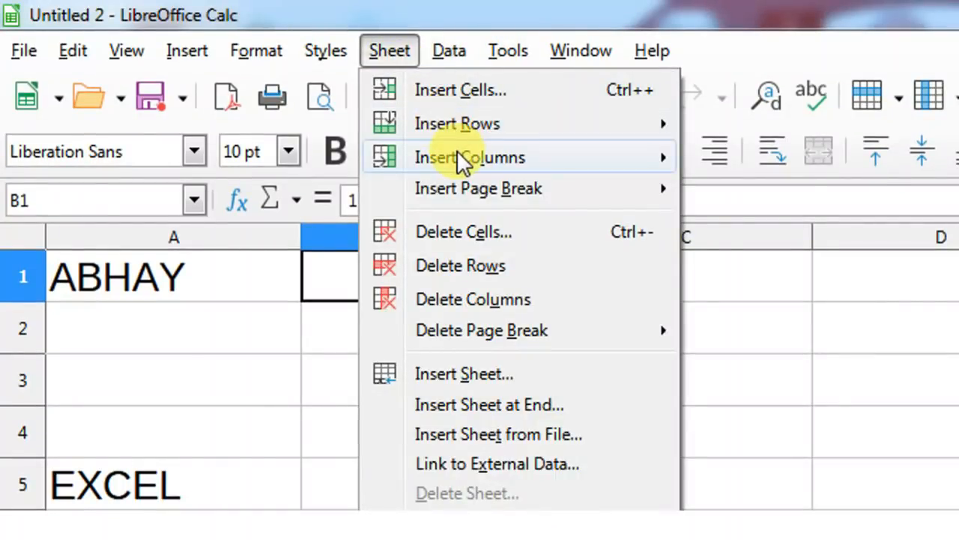
pyautogui.moveTo(459, 159)
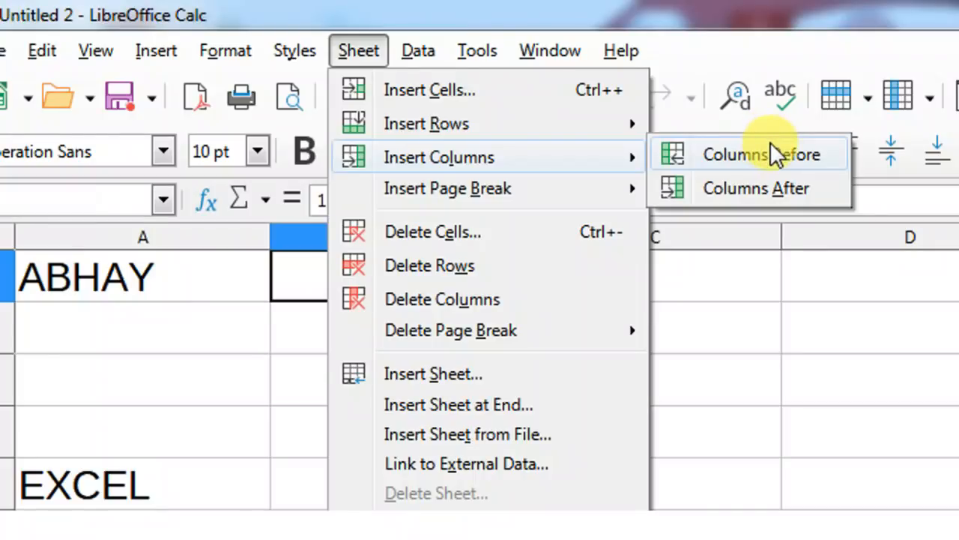
pyautogui.click(724, 157)
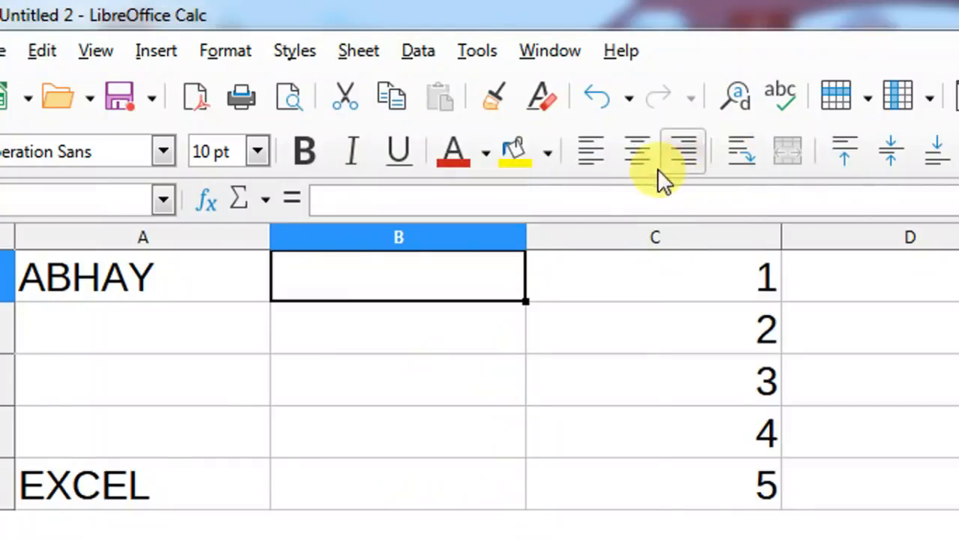
# Insert a blank column after column A, which holds the text entries.
pyautogui.click(688, 266)
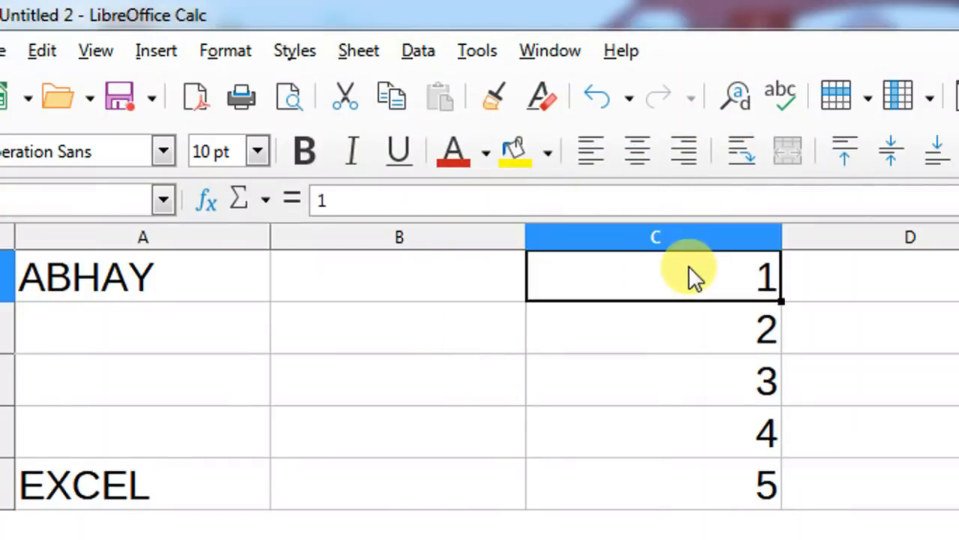
pyautogui.click(187, 283)
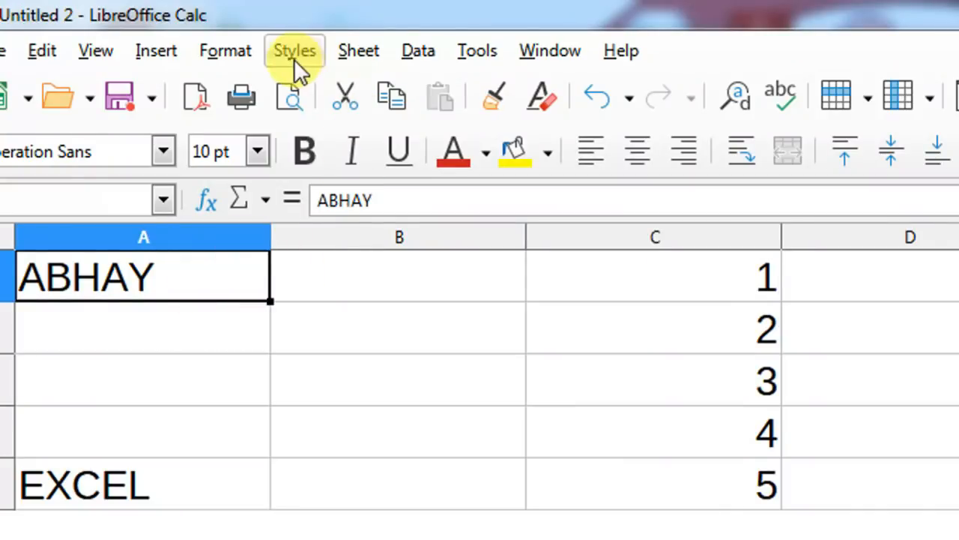
pyautogui.click(360, 51)
pyautogui.moveTo(389, 154)
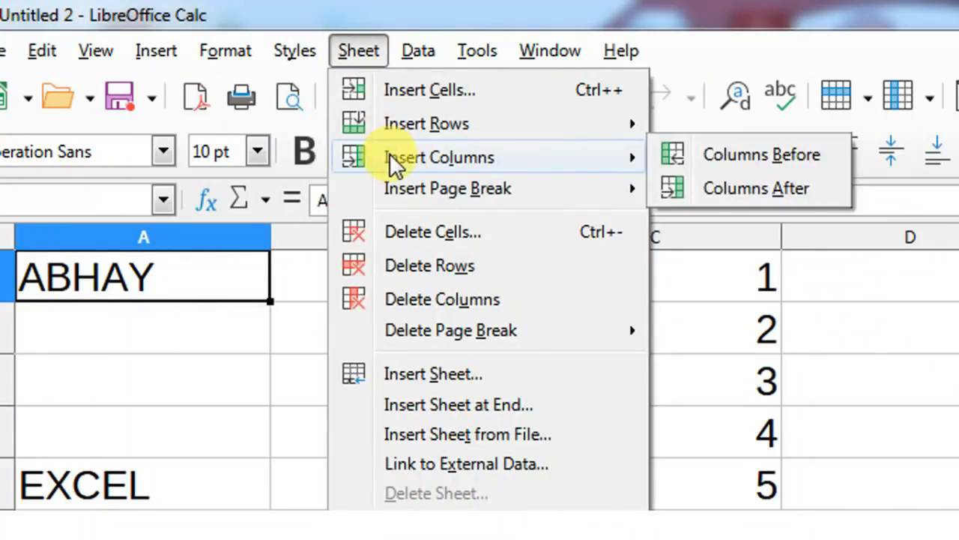
pyautogui.click(720, 188)
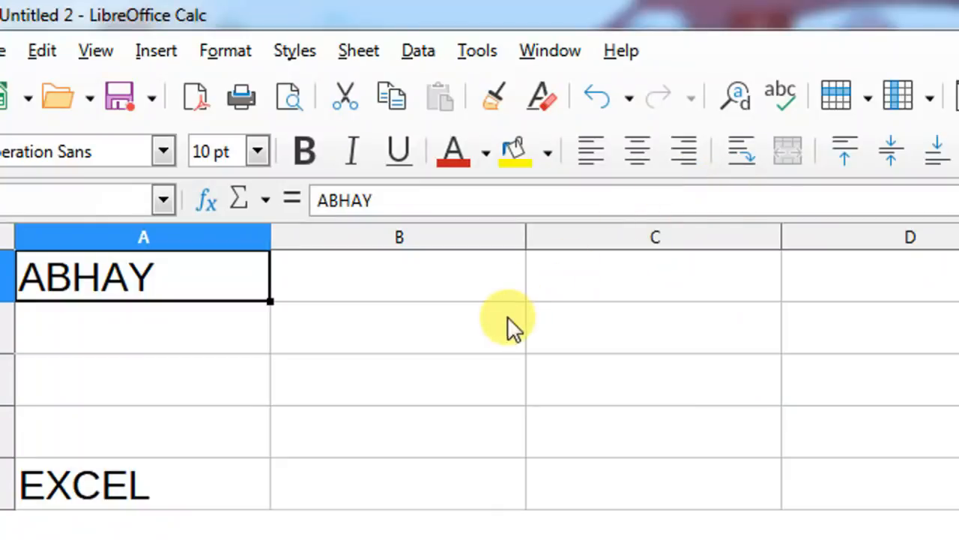
# Insert a row page break above row 2, using cell B2 as the reference.
pyautogui.click(405, 273)
pyautogui.moveTo(405, 273); pyautogui.dragTo(405, 539)
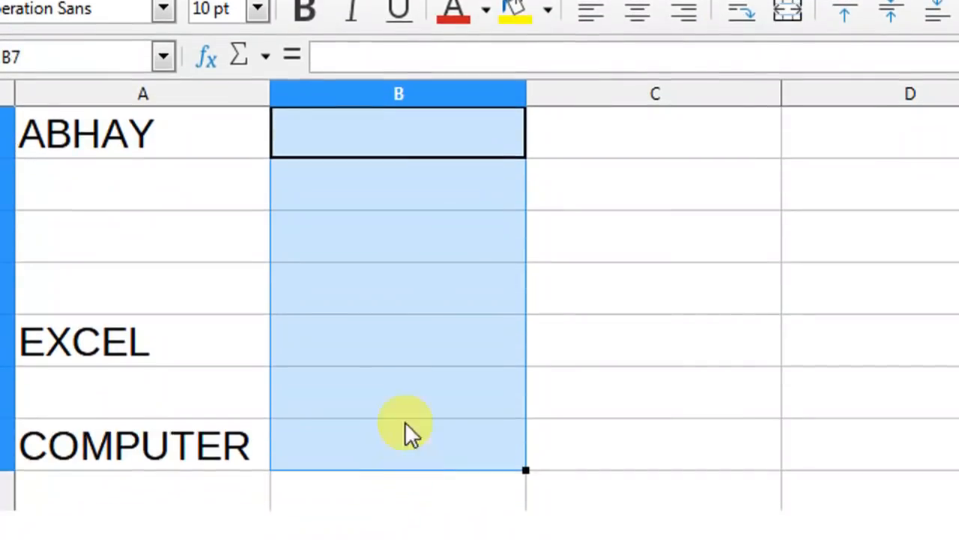
pyautogui.click(379, 206)
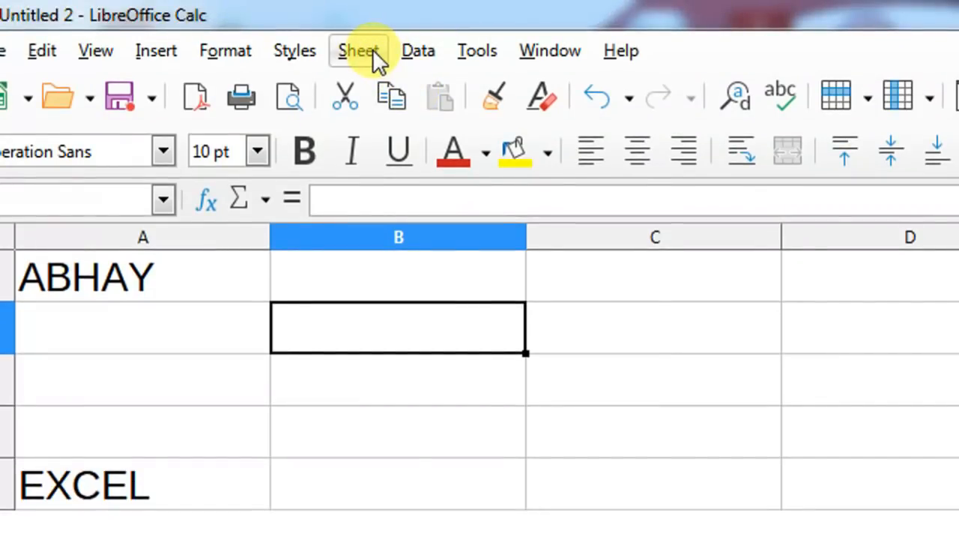
pyautogui.click(372, 49)
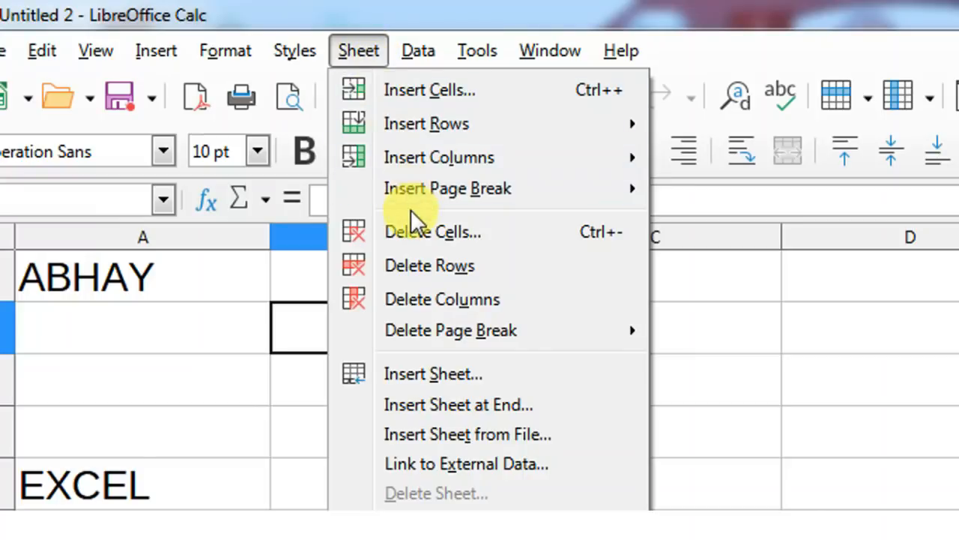
pyautogui.moveTo(403, 187)
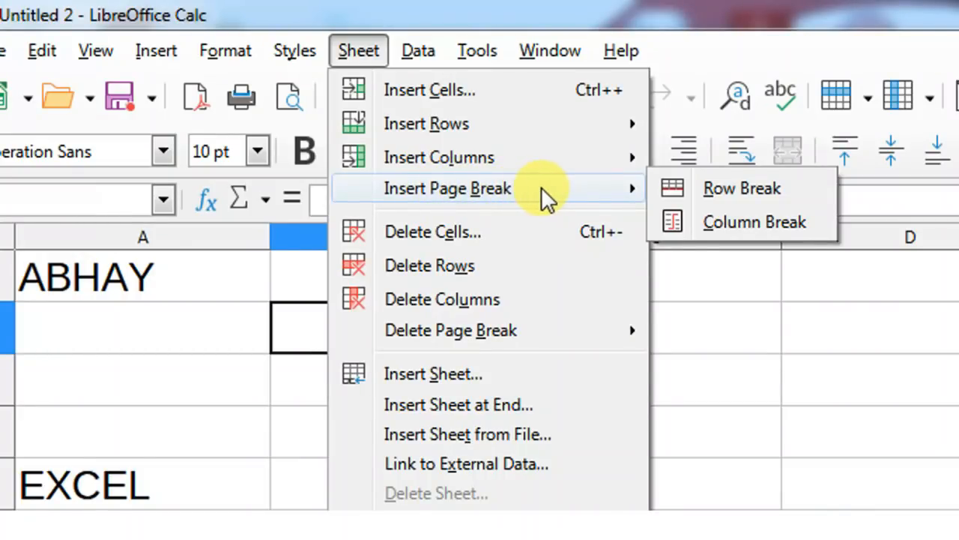
pyautogui.click(724, 189)
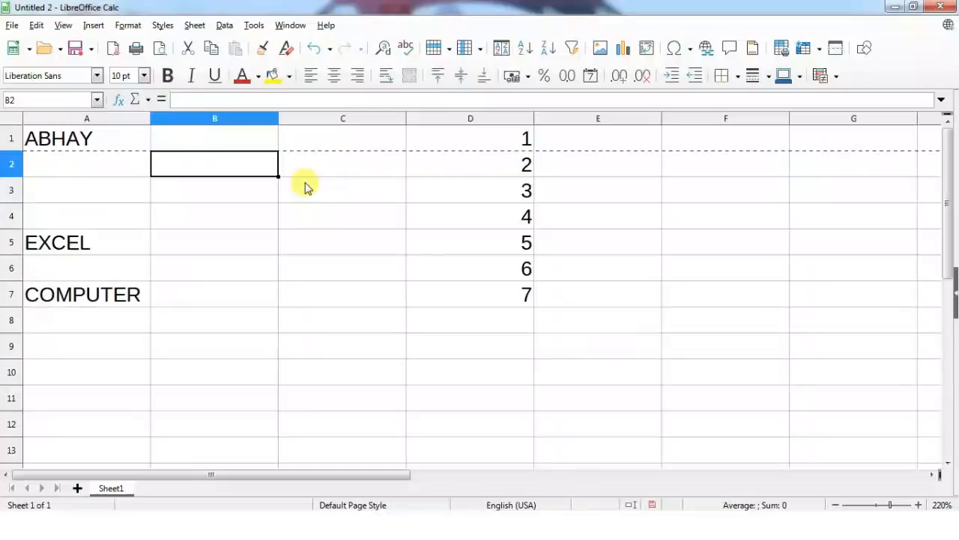
# Insert a column page break before column D, using cell D3 as the reference.
pyautogui.click(48, 162)
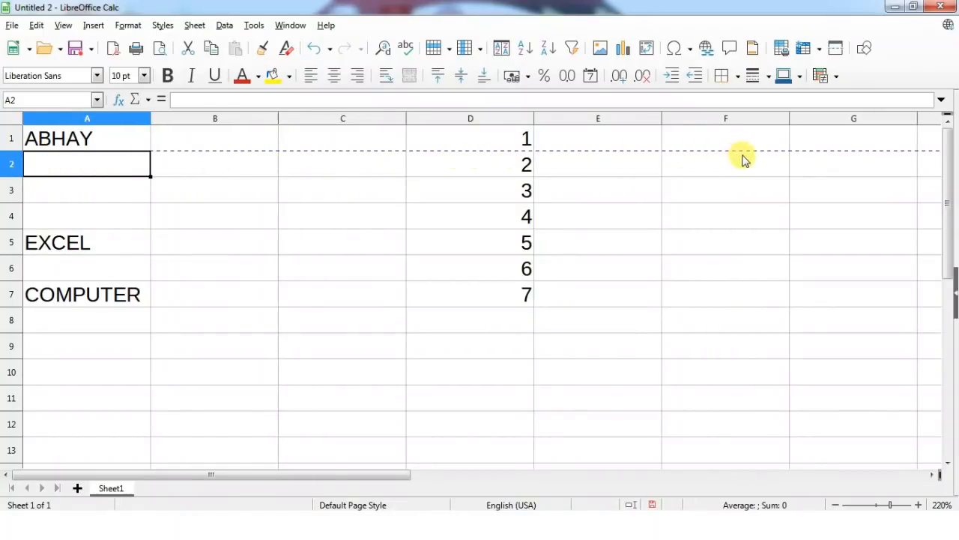
pyautogui.click(499, 192)
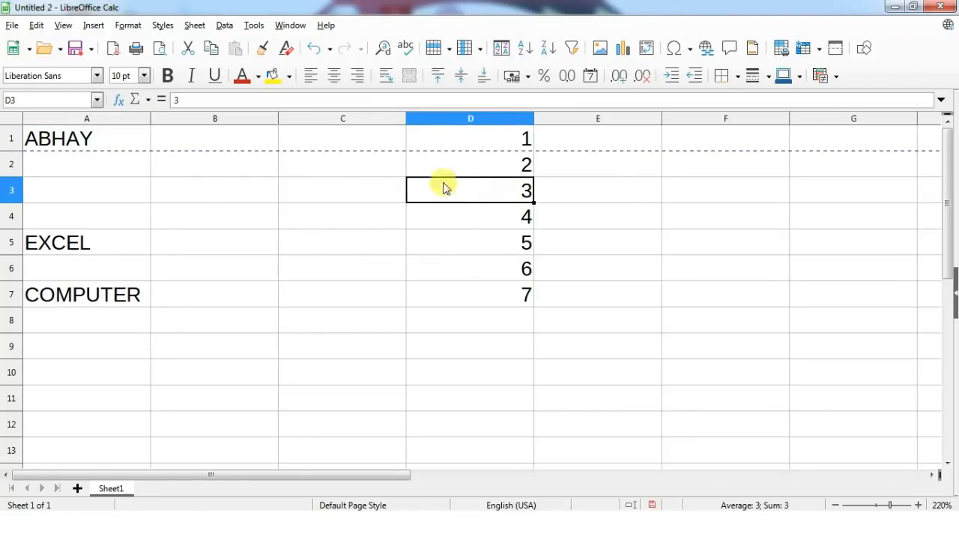
pyautogui.click(196, 26)
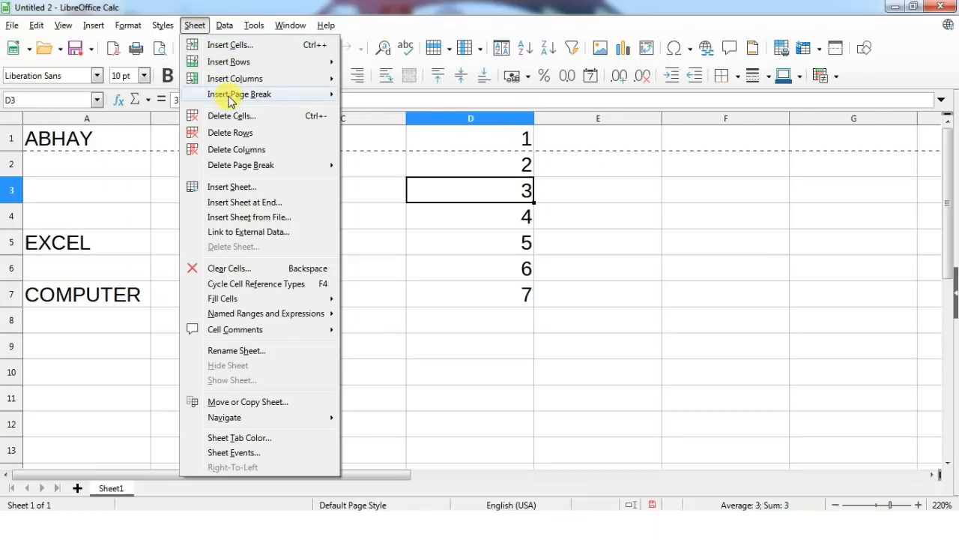
pyautogui.moveTo(229, 101)
pyautogui.click(382, 113)
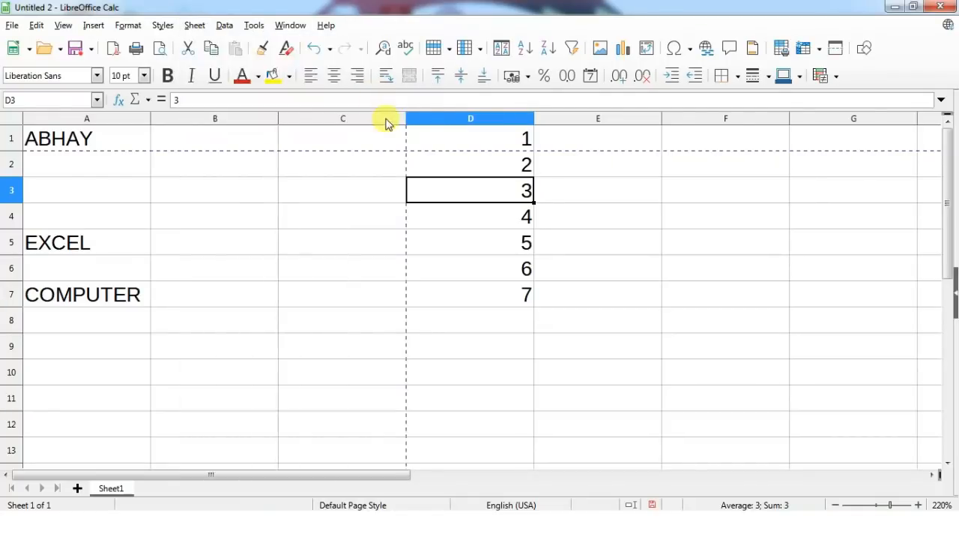
# Undo the column page break before column D and the row page break above row 2.
pyautogui.click(473, 242)
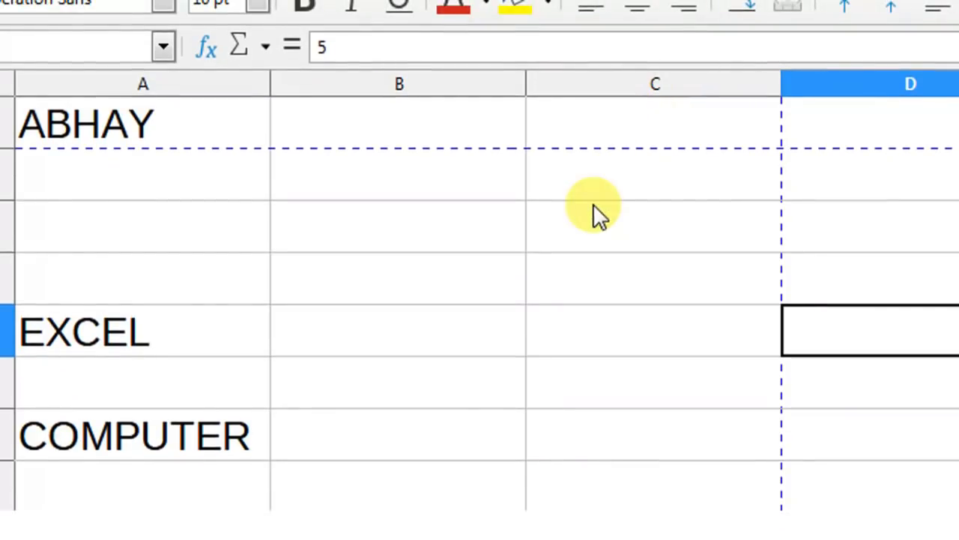
pyautogui.press('Up')
pyautogui.press('Up')
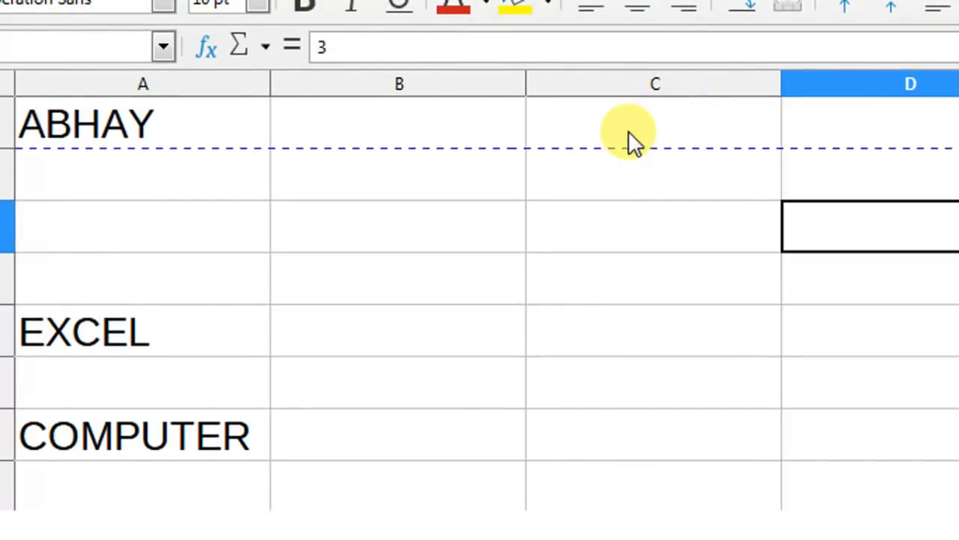
pyautogui.press('Up')
pyautogui.press('Left')
pyautogui.press('Left')
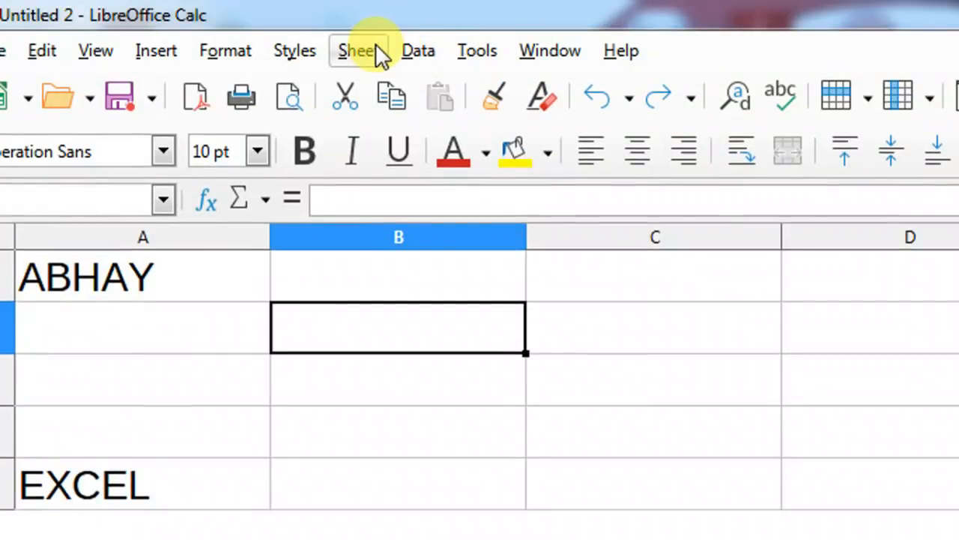
# Delete the empty cell A2 with the Shift cells up option.
pyautogui.click(375, 51)
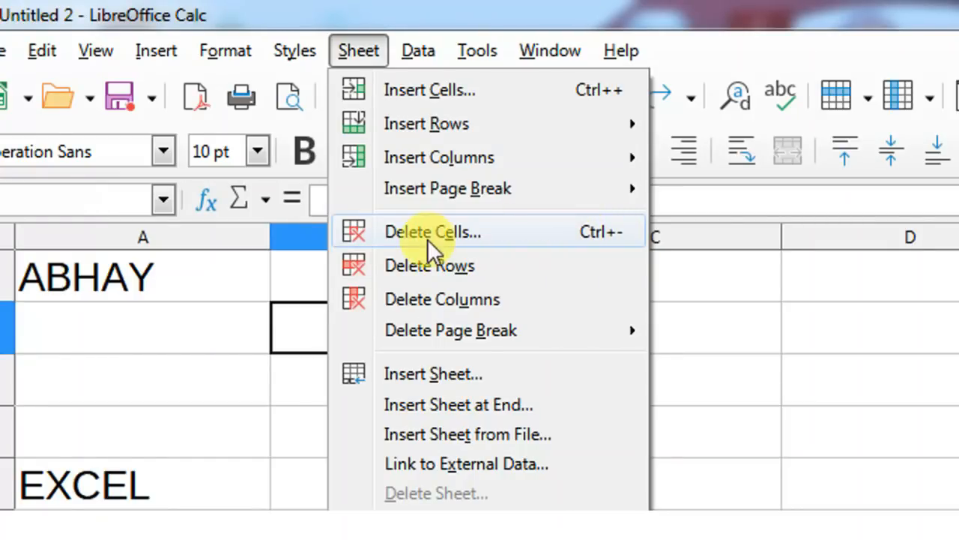
pyautogui.click(142, 323)
pyautogui.click(126, 338)
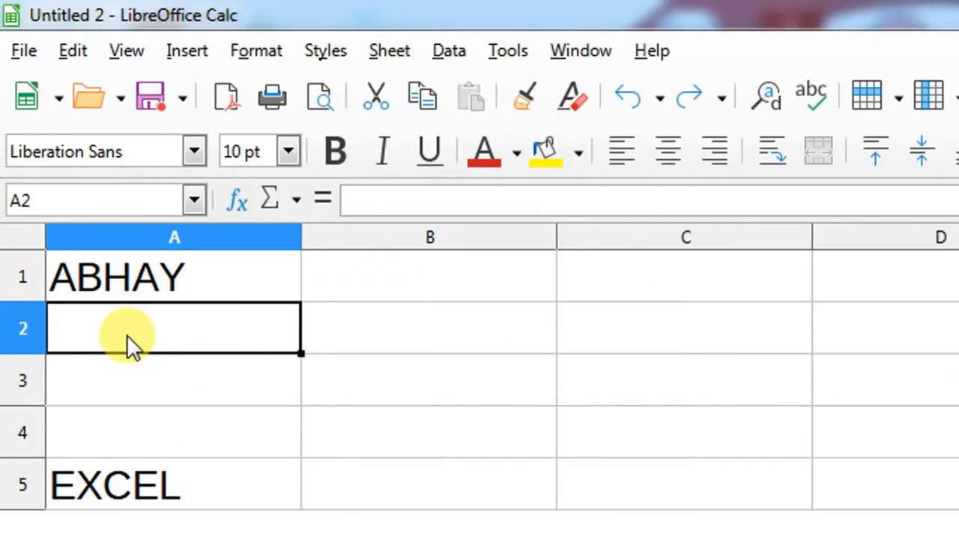
pyautogui.hotkey('ctrl', '-')
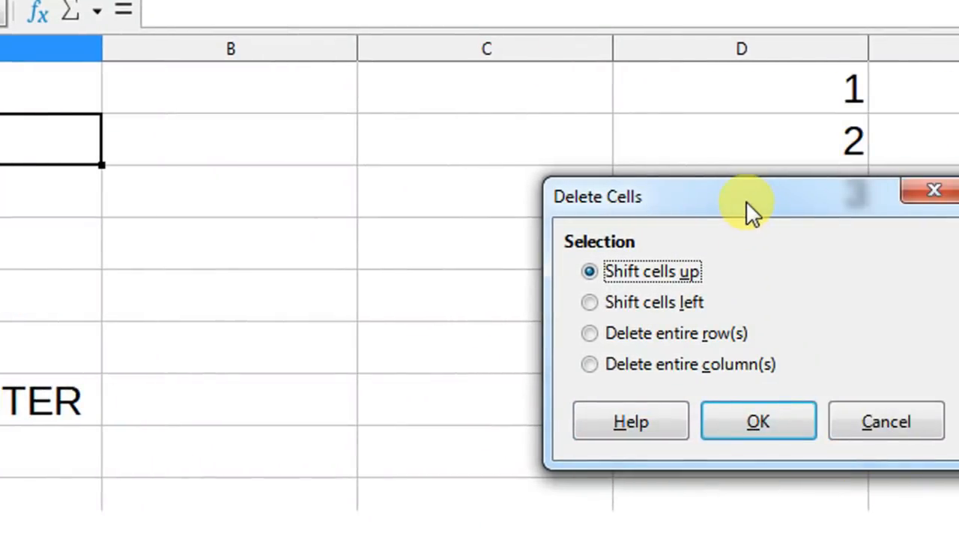
pyautogui.moveTo(746, 201); pyautogui.dragTo(430, 143)
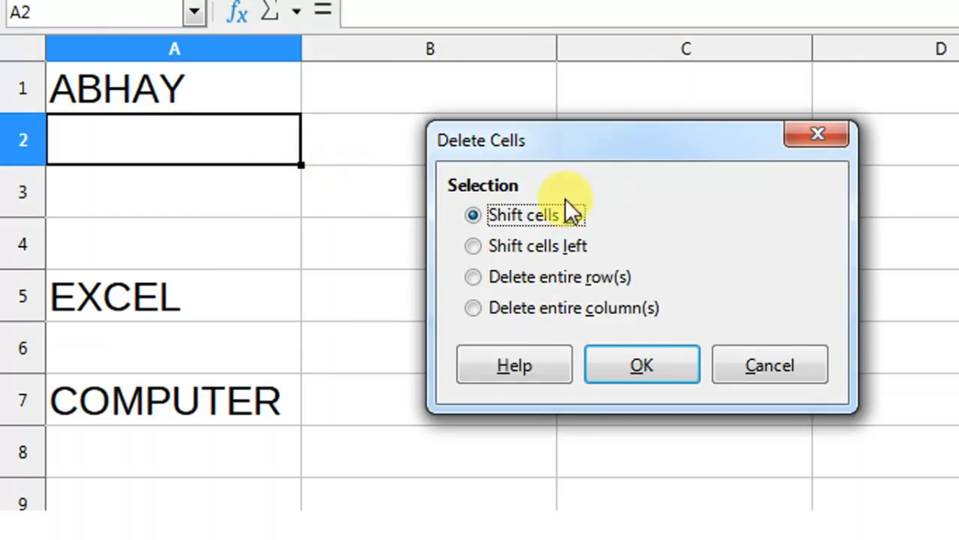
pyautogui.click(665, 360)
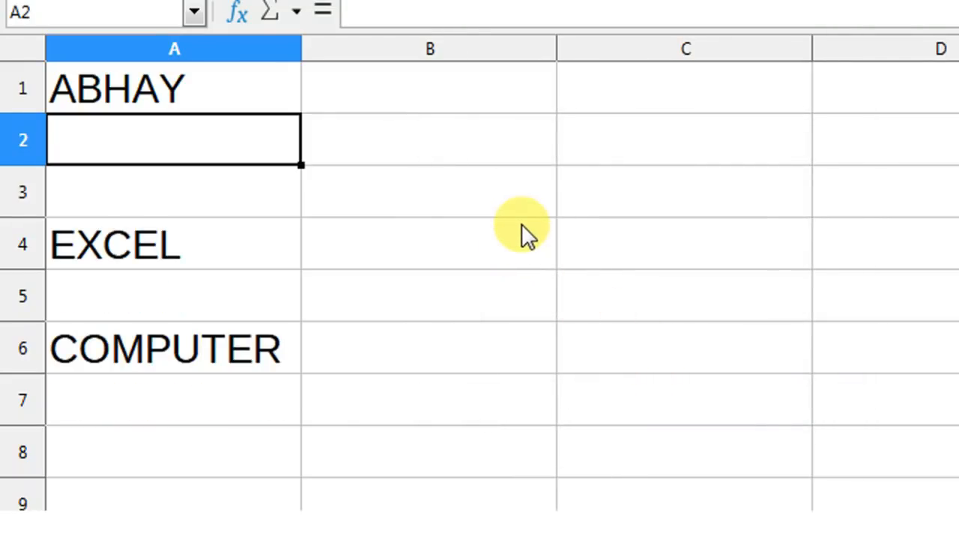
# Delete the empty cell at A2 two more times, shifting the cells below up each time.
pyautogui.hotkey('ctrl', '-')
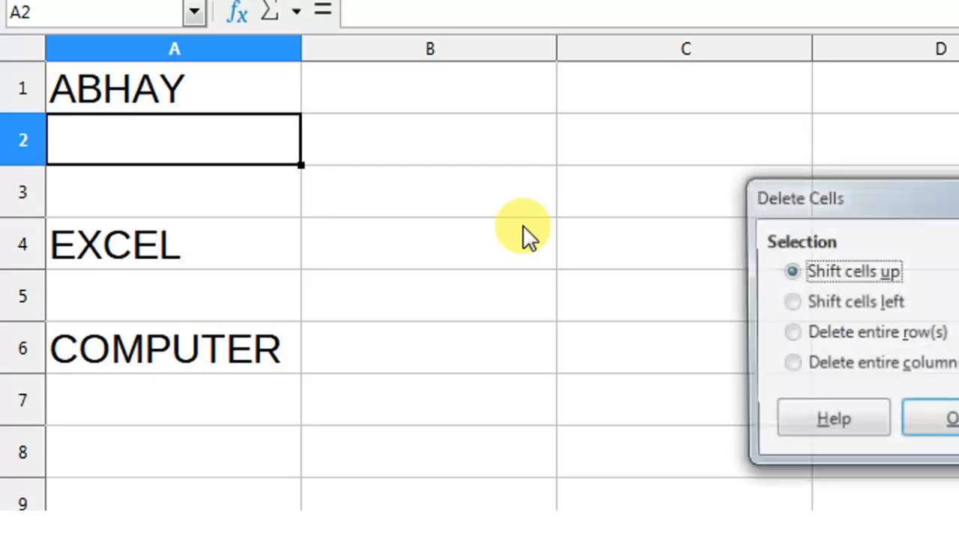
pyautogui.press('Return')
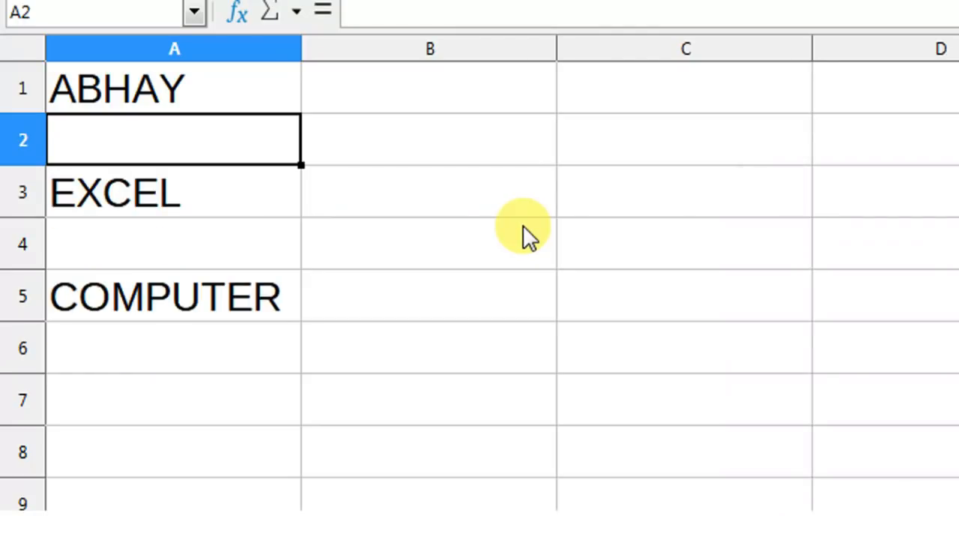
pyautogui.hotkey('ctrl', '-')
pyautogui.press('Return')
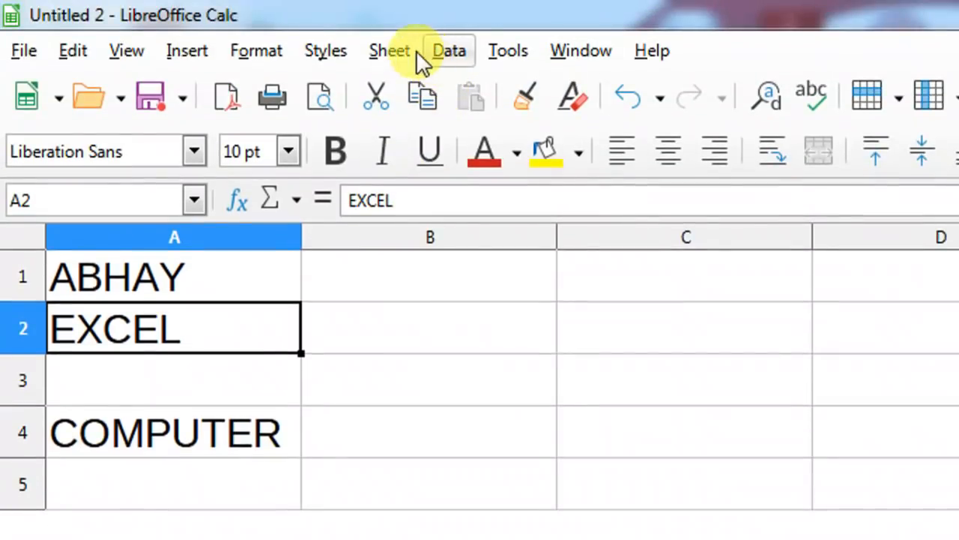
# Delete the entire row 3, between the EXCEL and COMPUTER entries.
pyautogui.click(397, 51)
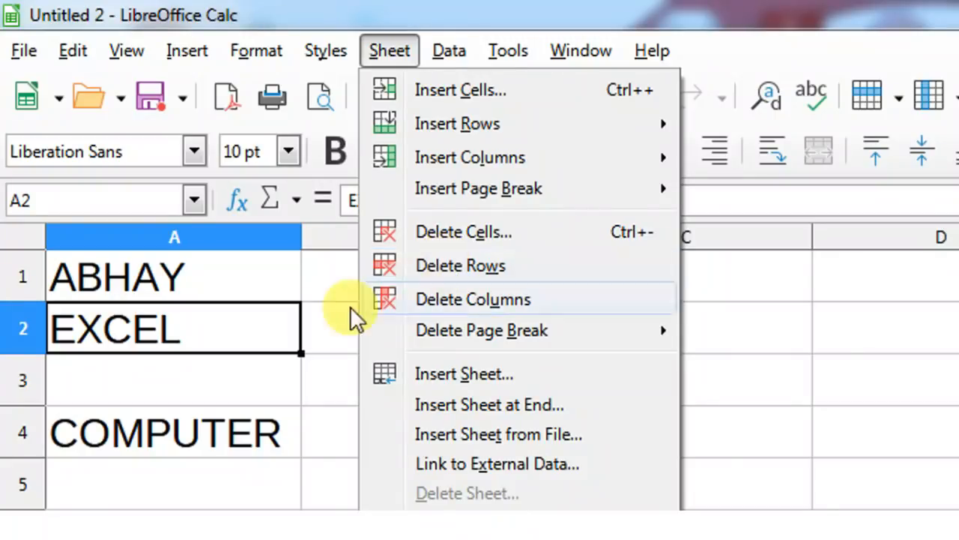
pyautogui.click(188, 377)
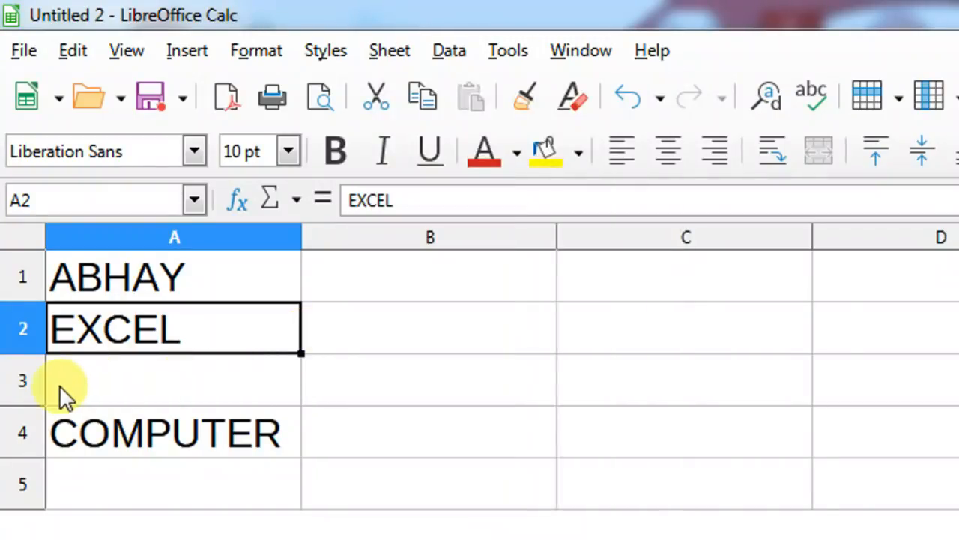
pyautogui.click(87, 381)
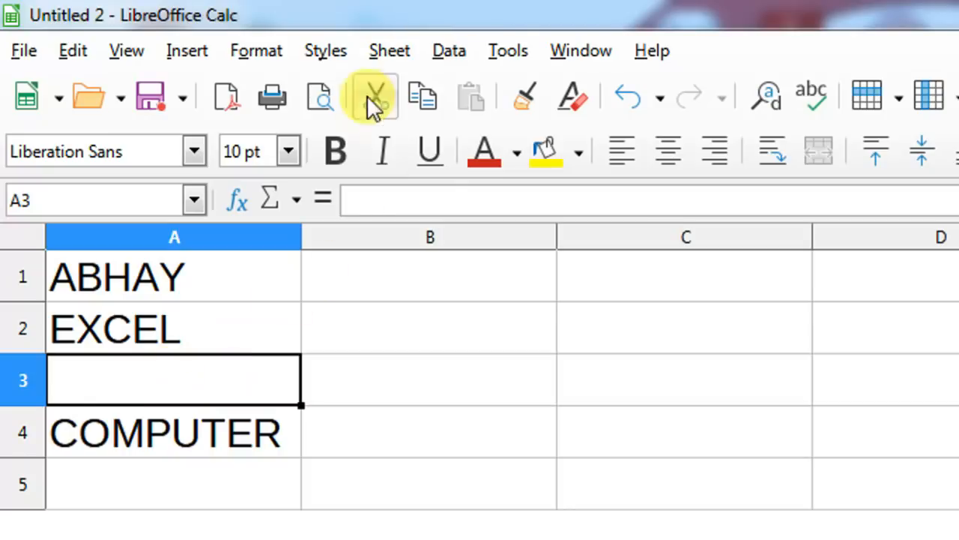
pyautogui.click(386, 52)
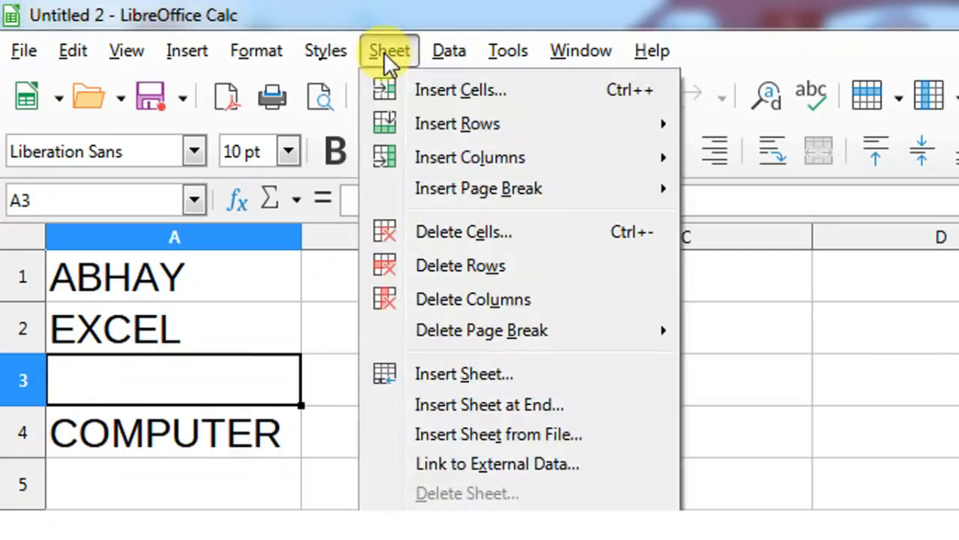
pyautogui.click(456, 266)
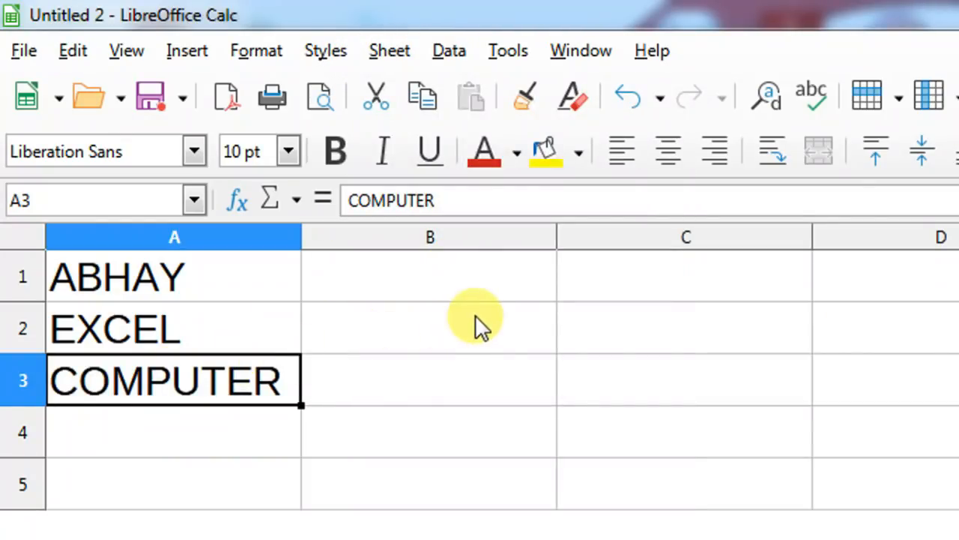
# Delete the empty column B next to the text entries.
pyautogui.click(456, 233)
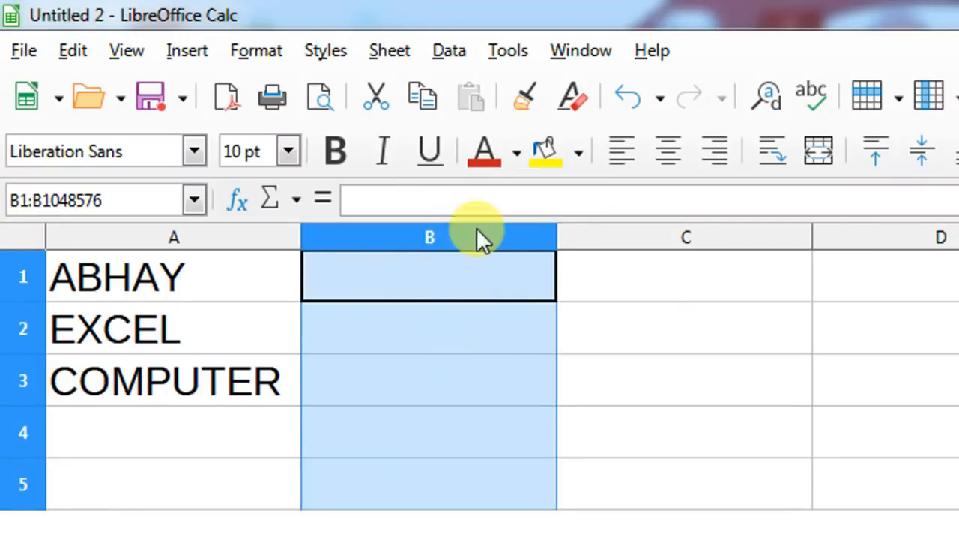
pyautogui.click(413, 51)
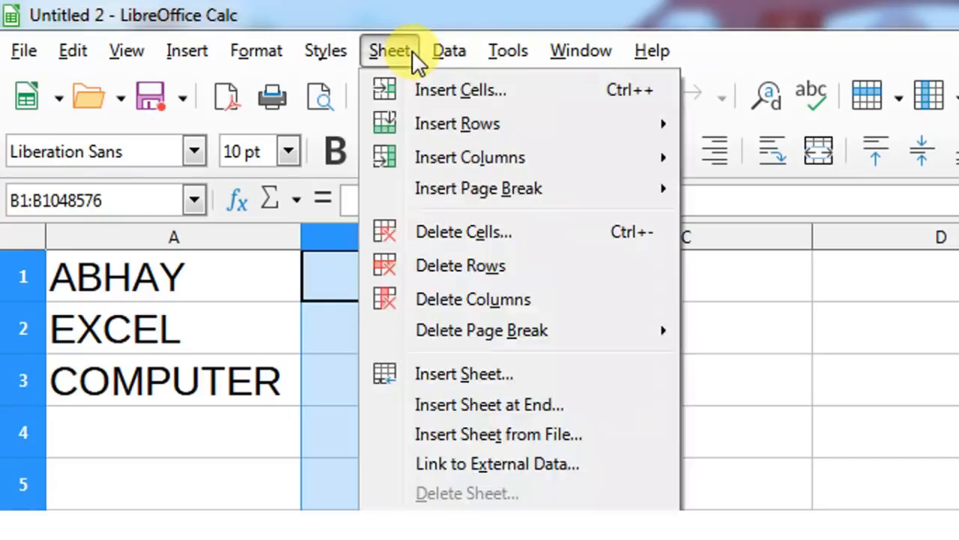
pyautogui.click(446, 299)
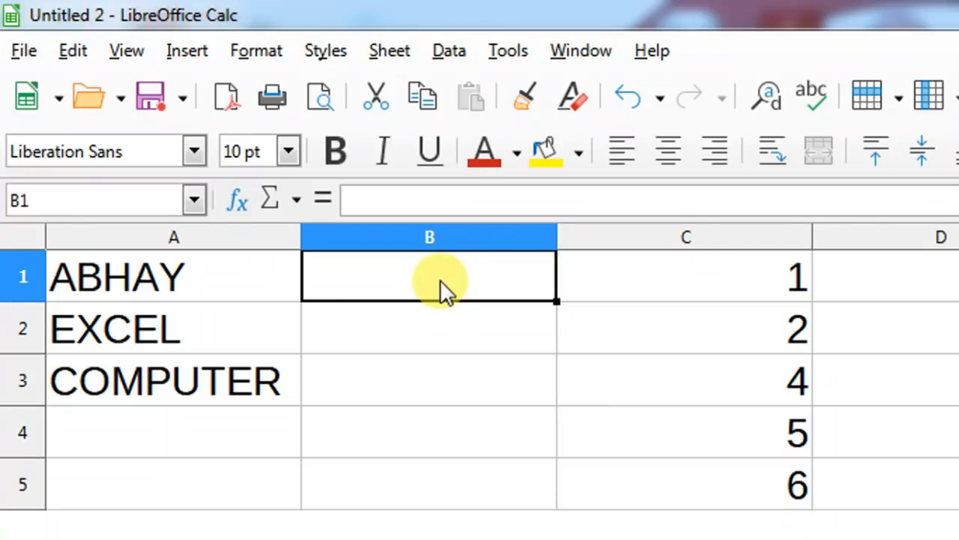
# Delete columns B and C together, removing the blank column and the numbers.
pyautogui.moveTo(448, 237); pyautogui.dragTo(628, 237)
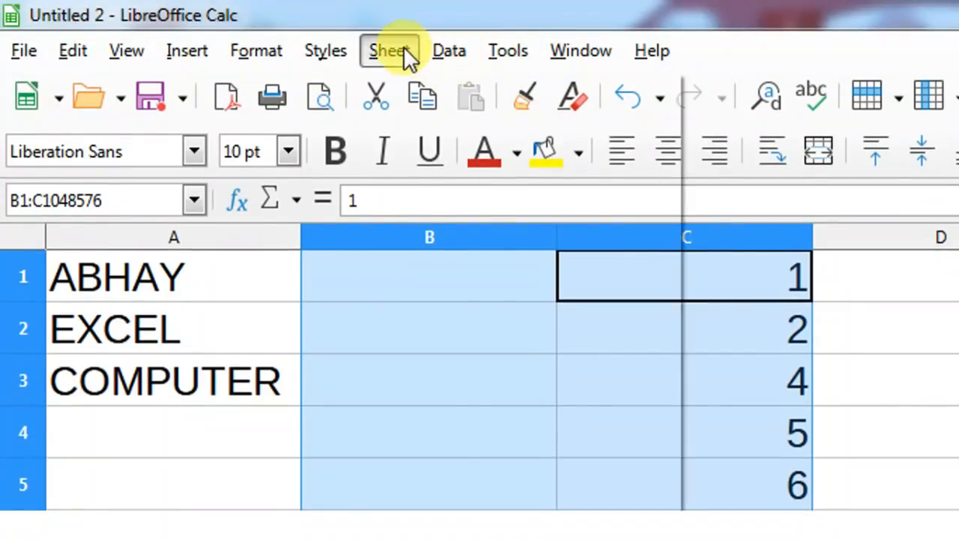
pyautogui.click(403, 47)
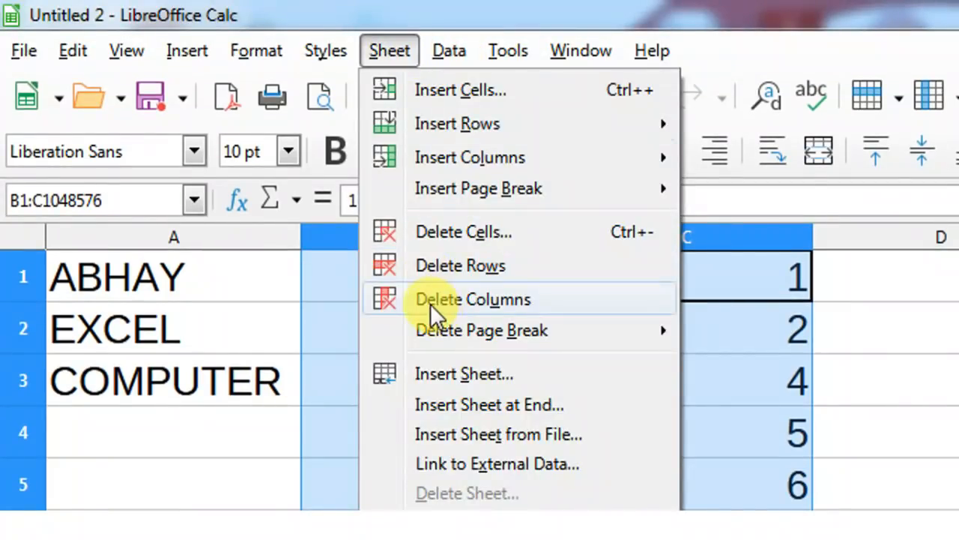
pyautogui.click(428, 304)
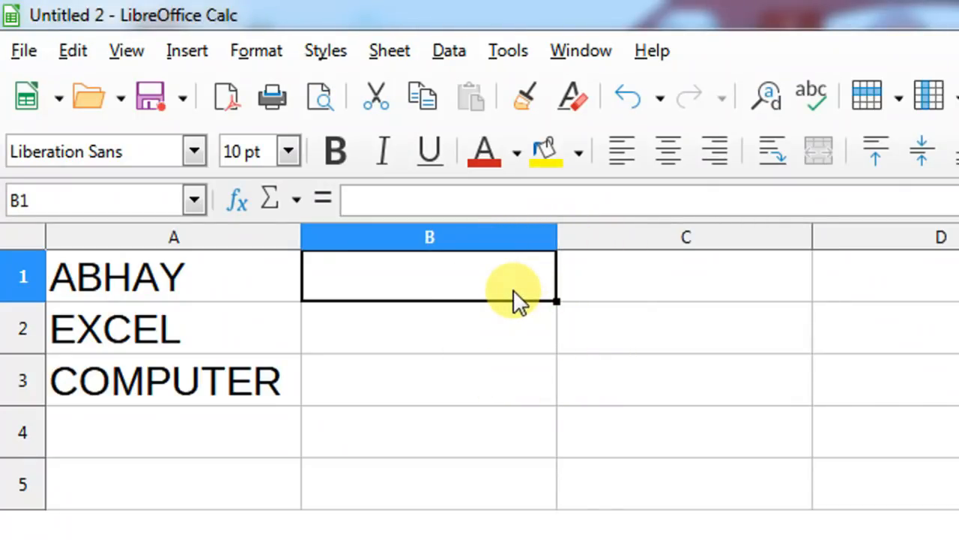
pyautogui.click(405, 50)
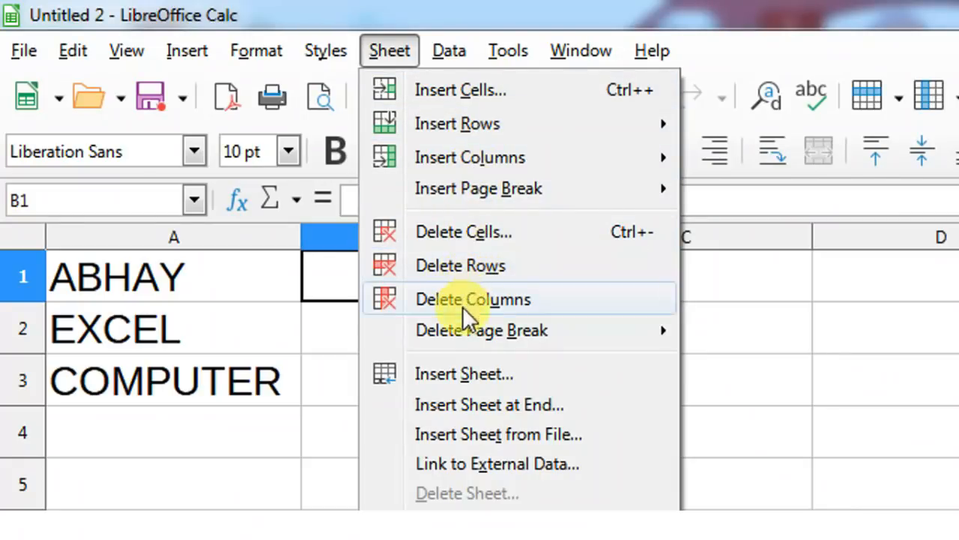
pyautogui.moveTo(460, 329)
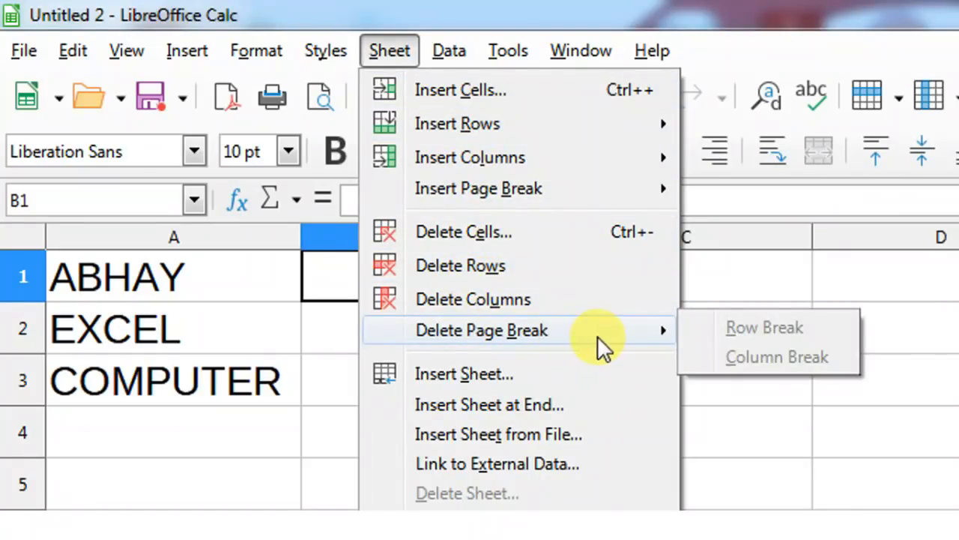
pyautogui.moveTo(477, 189)
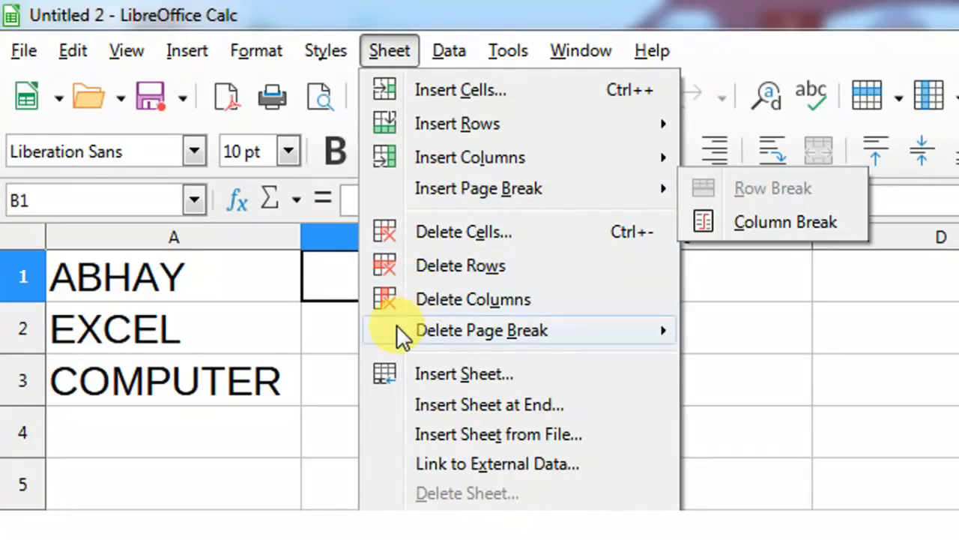
pyautogui.moveTo(396, 332)
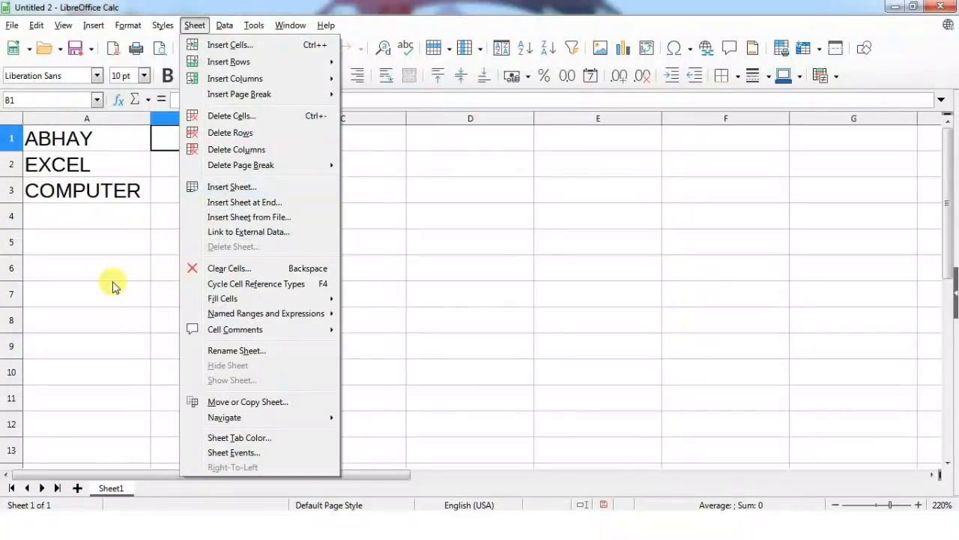
# Start inserting a new sheet, positioned after the current sheet.
pyautogui.click(113, 282)
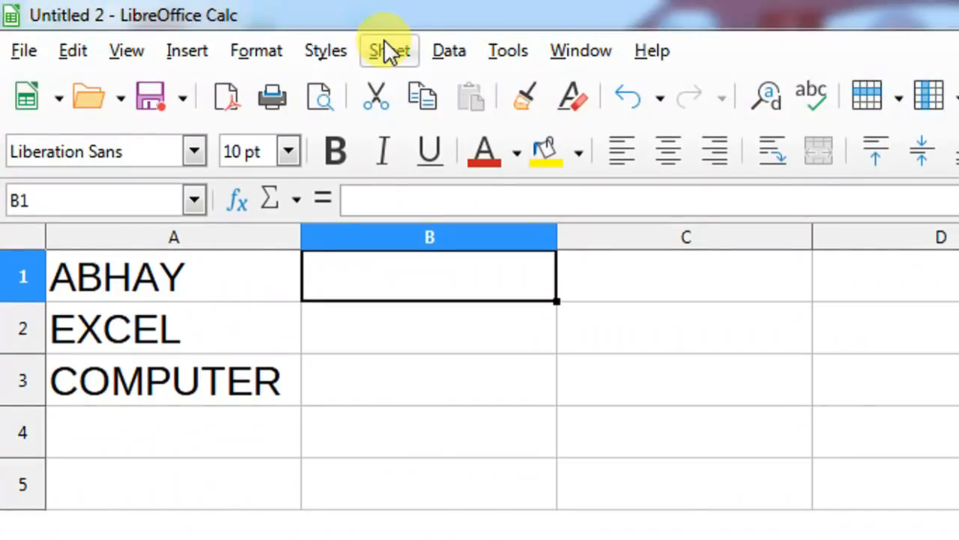
pyautogui.click(390, 51)
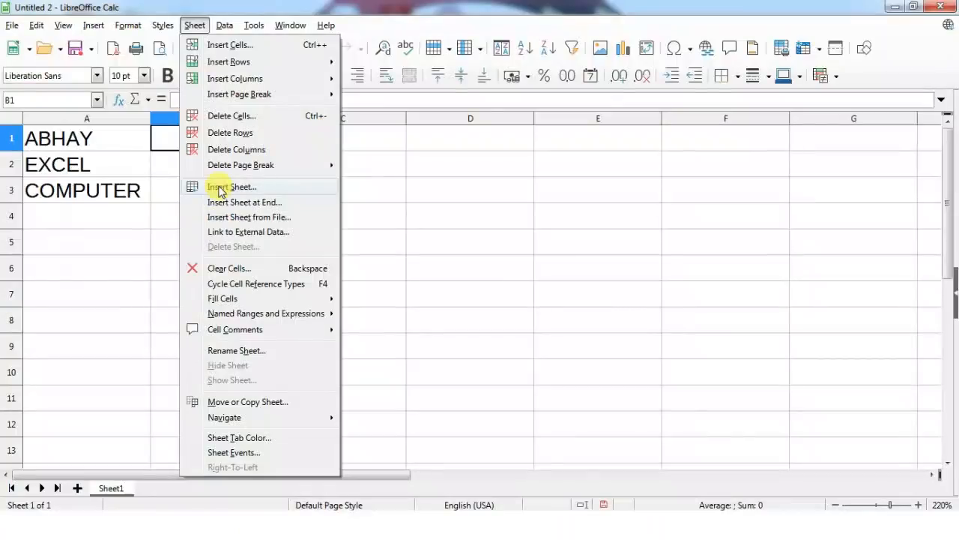
pyautogui.click(221, 188)
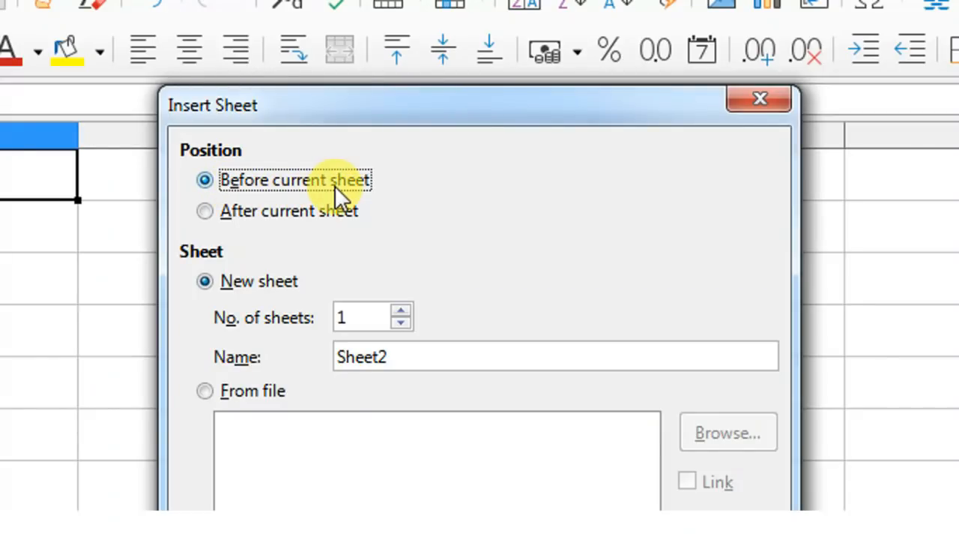
pyautogui.click(274, 212)
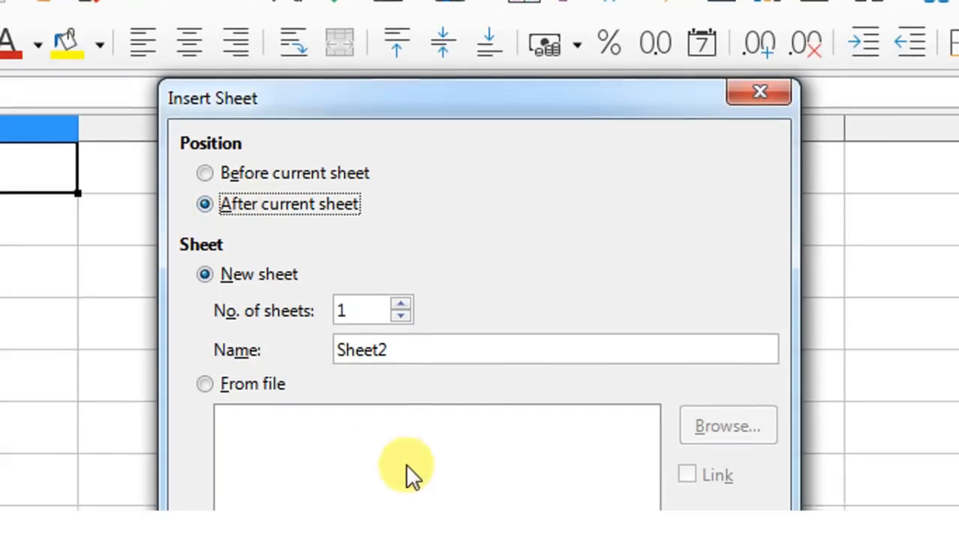
pyautogui.moveTo(405, 341); pyautogui.dragTo(322, 341)
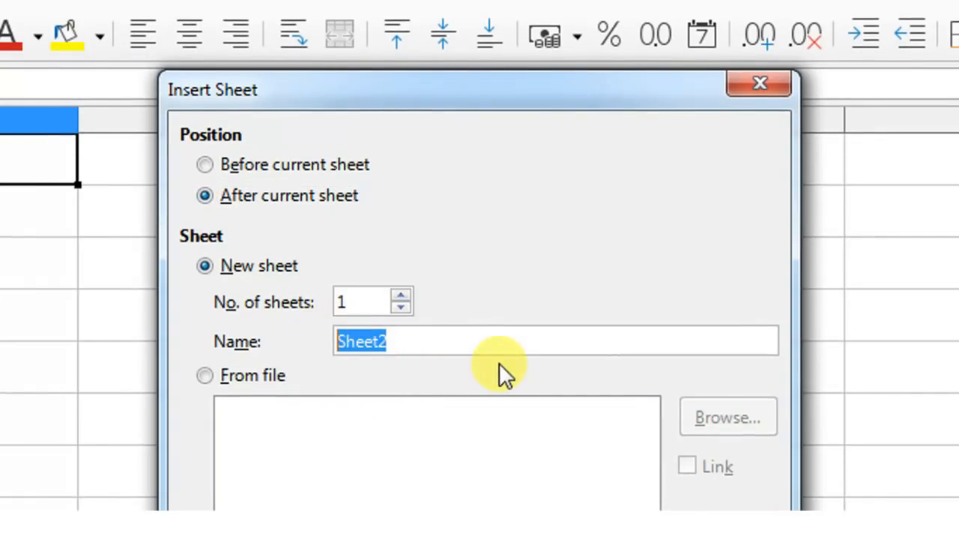
pyautogui.write('ABHAY')
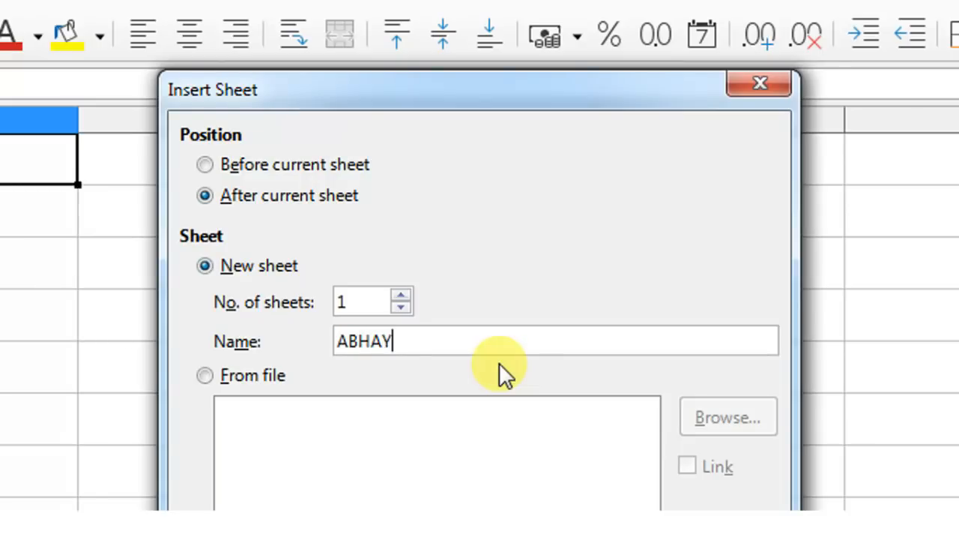
pyautogui.write(' EXCEL CMPUTER')
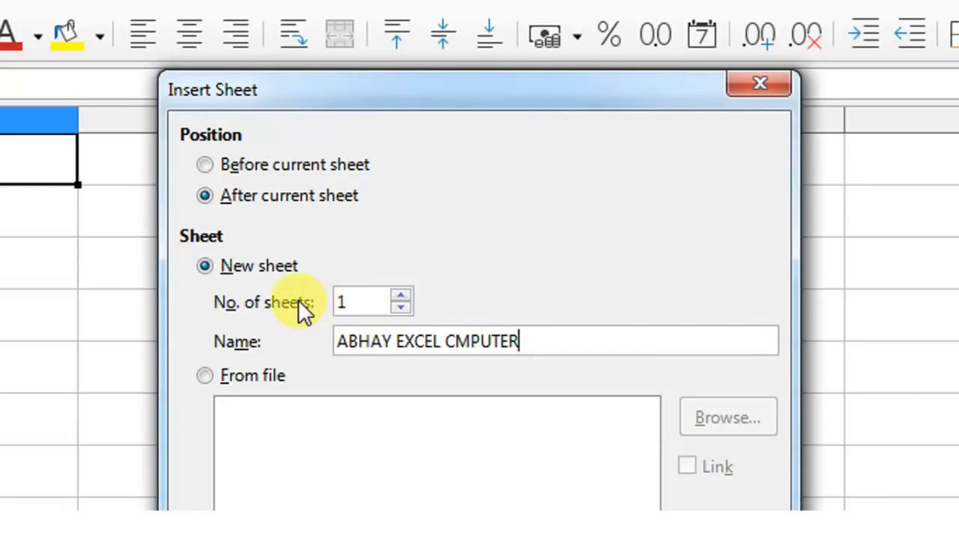
pyautogui.click(377, 303)
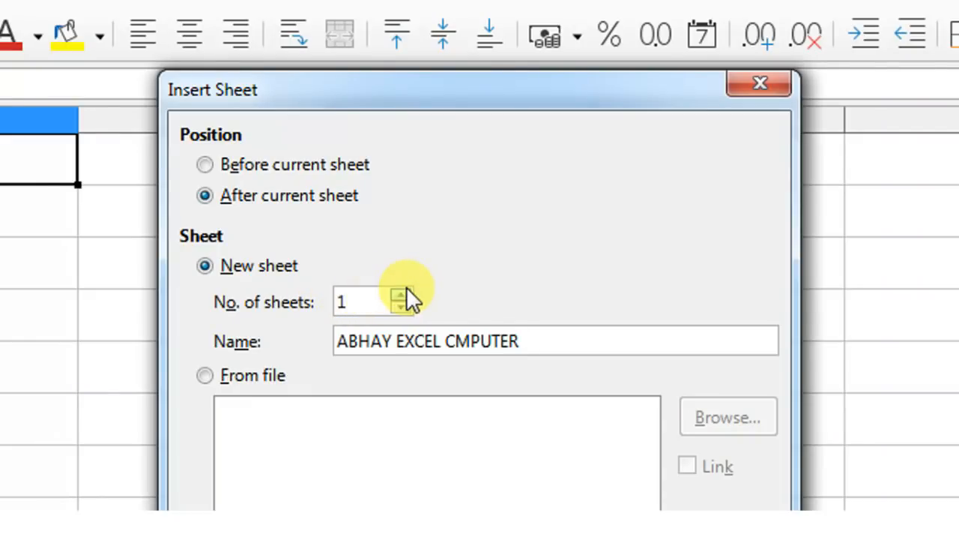
pyautogui.click(401, 297)
pyautogui.click(401, 297)
pyautogui.click(400, 297)
pyautogui.click(401, 297)
pyautogui.click(401, 299)
pyautogui.click(401, 308)
pyautogui.click(401, 307)
pyautogui.click(400, 308)
pyautogui.click(401, 307)
pyautogui.click(401, 307)
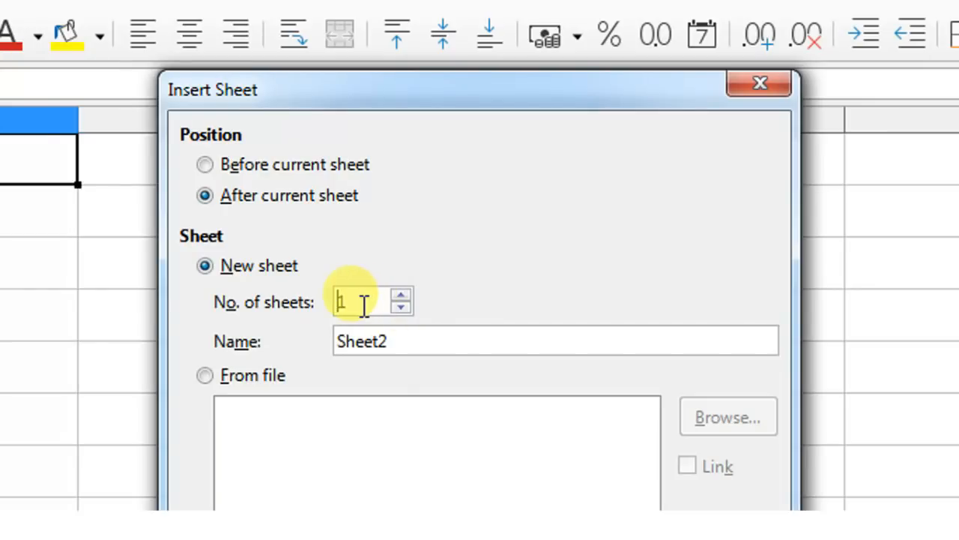
# Name the new sheet with the person's first name followed by "EXCEL COMPUTER" and insert it as a single sheet.
pyautogui.moveTo(407, 343); pyautogui.dragTo(315, 352)
pyautogui.write('ABHAYE XCE')
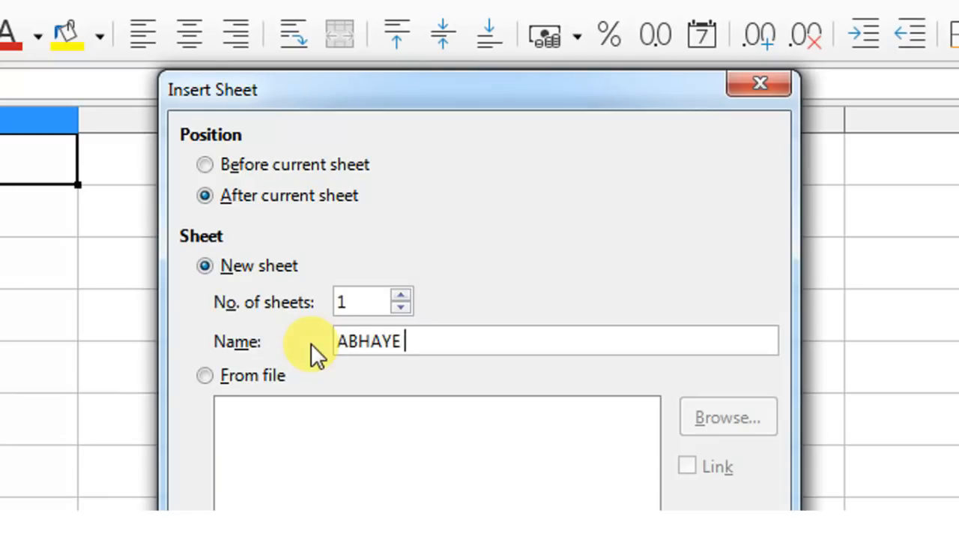
pyautogui.press('BackSpace')
pyautogui.press('BackSpace')
pyautogui.press('BackSpace')
pyautogui.press('BackSpace')
pyautogui.press('BackSpace')
pyautogui.write('EXCEL')
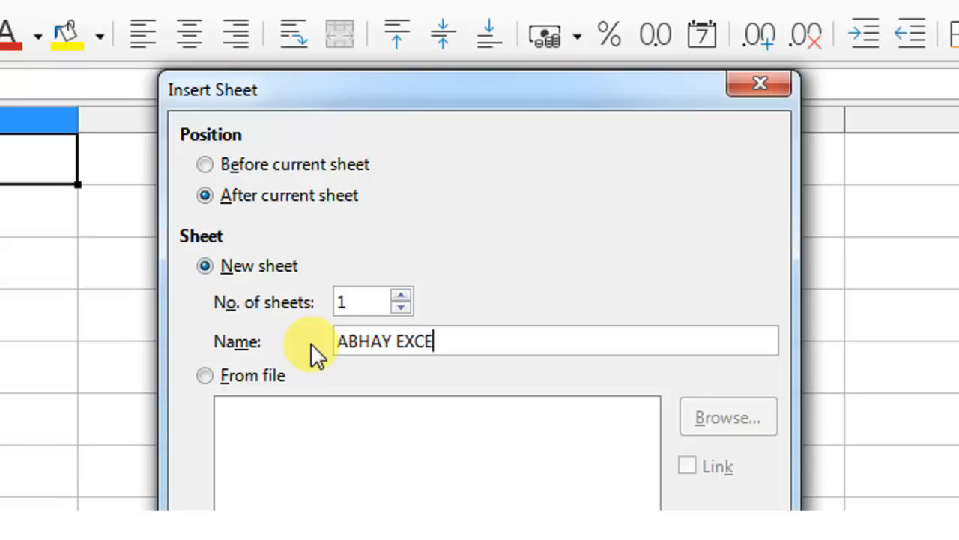
pyautogui.write(' COMPUTER')
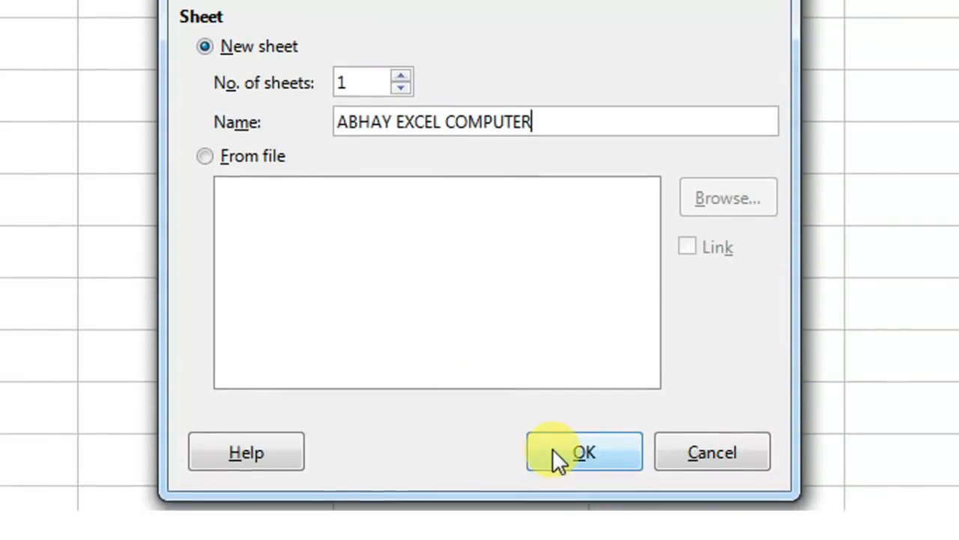
pyautogui.click(554, 448)
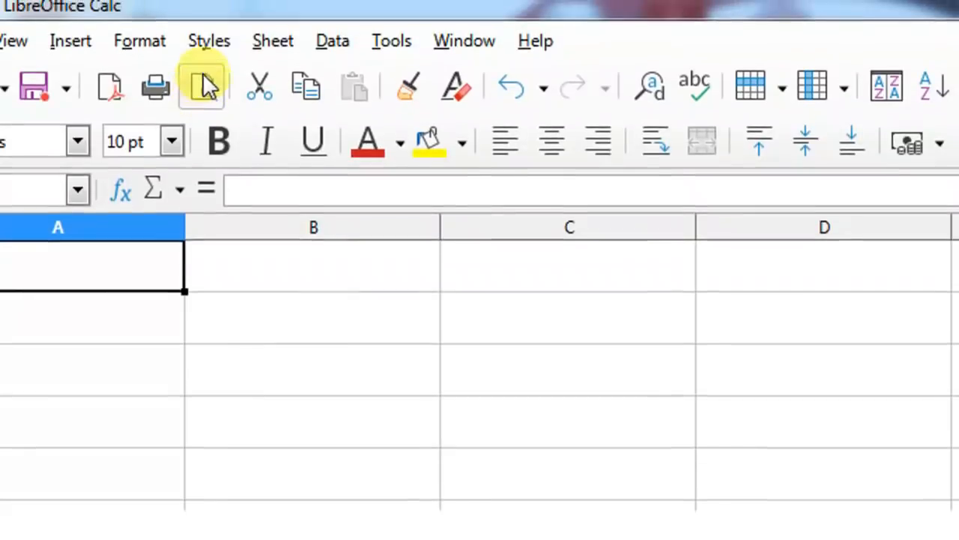
# Append a new sheet named Sheet3 at the end of the workbook.
pyautogui.click(272, 51)
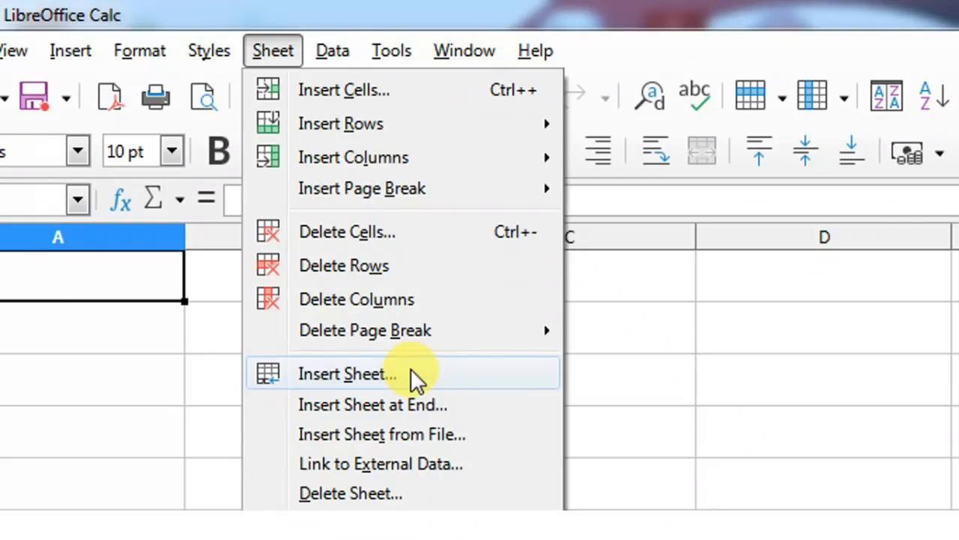
pyautogui.click(343, 406)
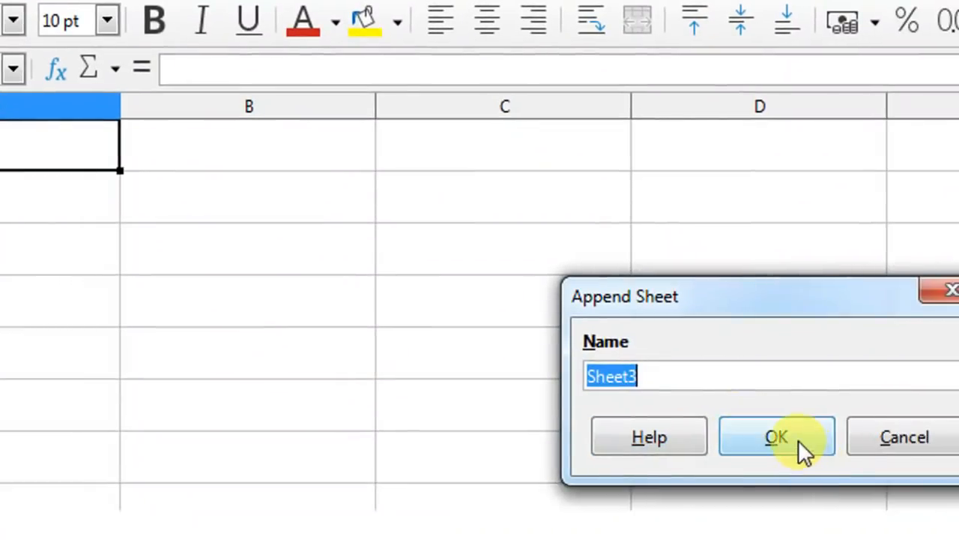
pyautogui.click(798, 440)
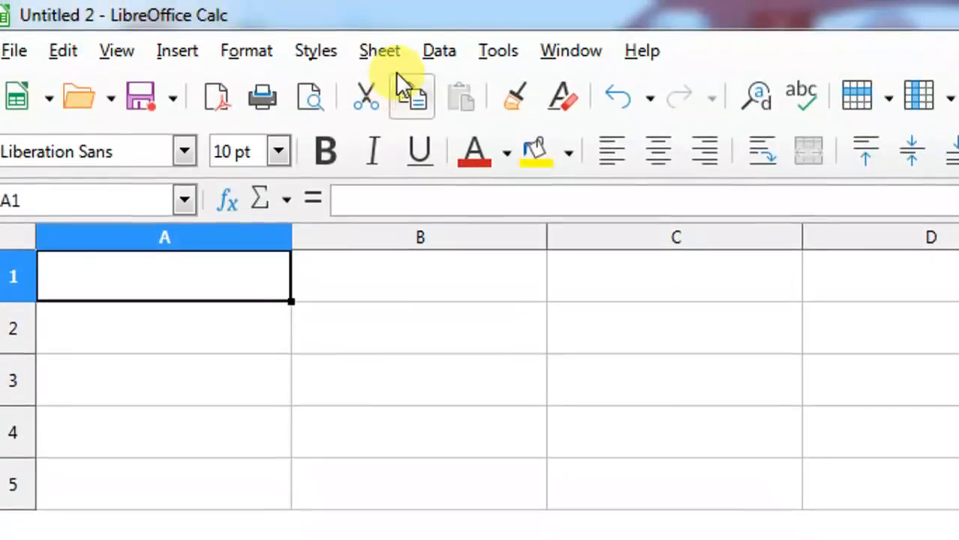
# Look through the Documents library for a file to insert a sheet from, and leave without choosing one.
pyautogui.click(389, 54)
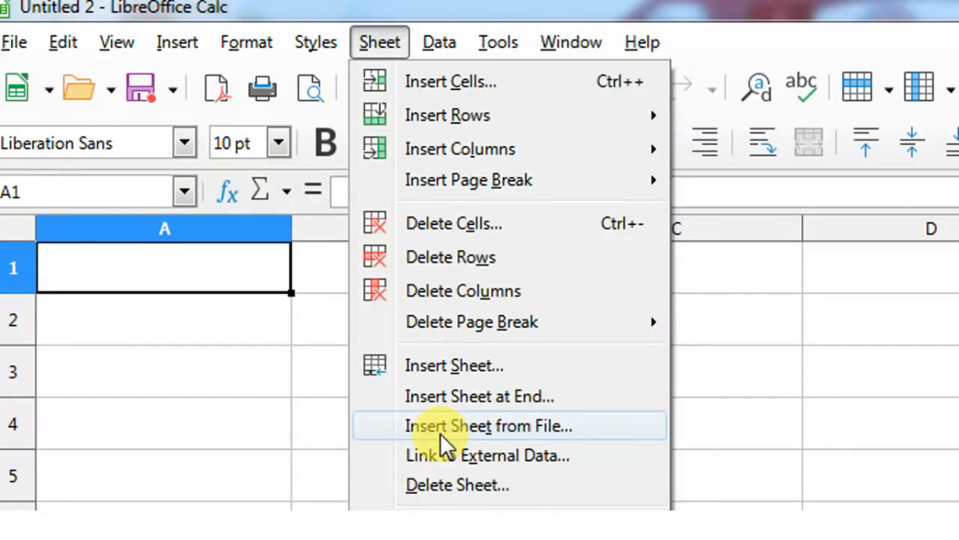
pyautogui.click(442, 428)
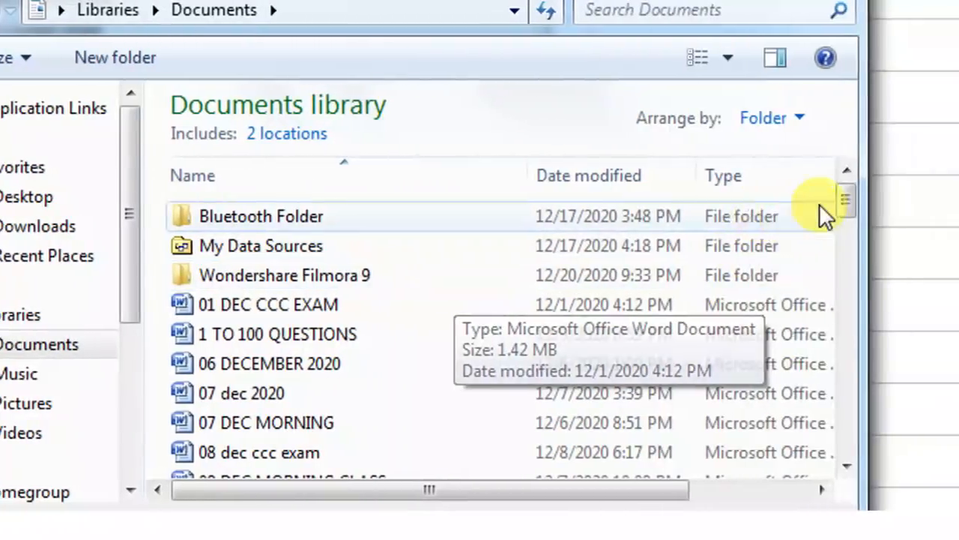
pyautogui.moveTo(819, 201); pyautogui.dragTo(802, 454)
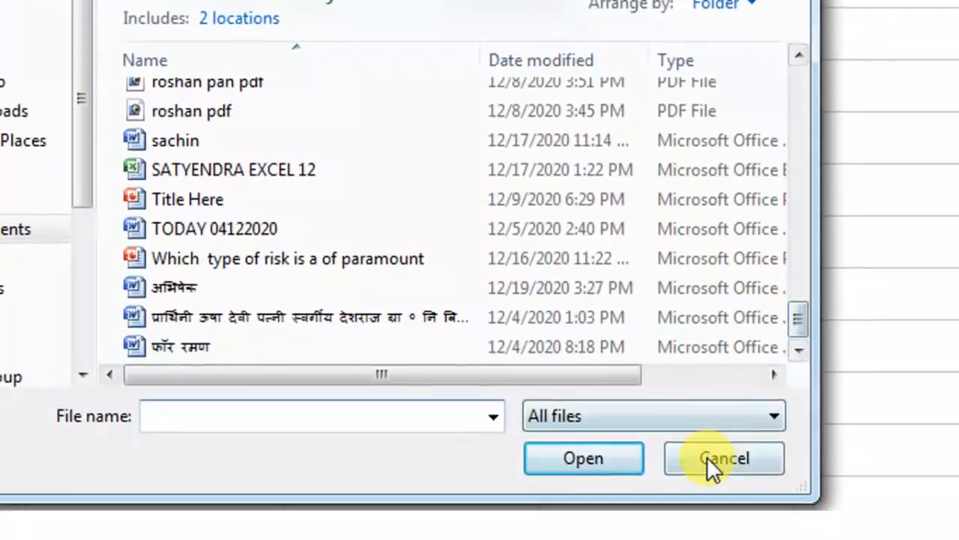
pyautogui.click(709, 455)
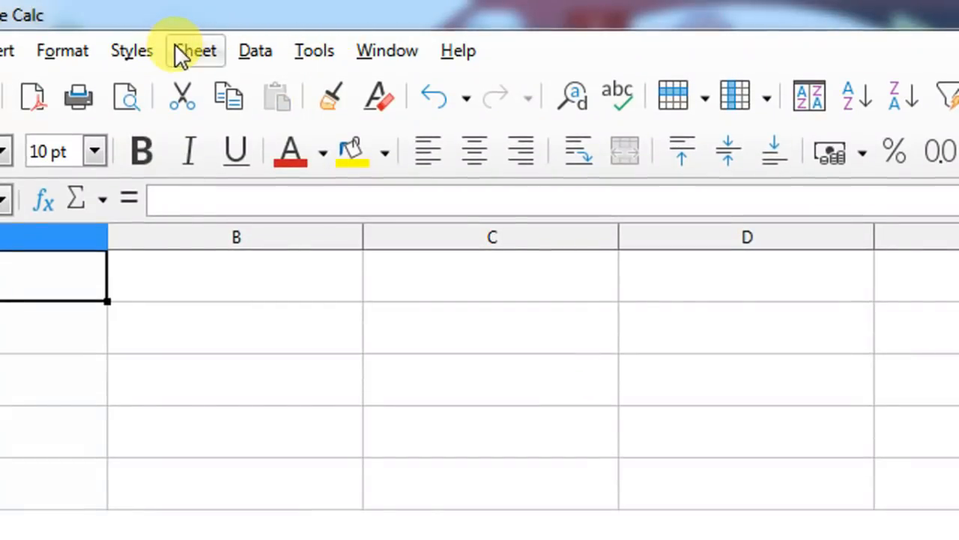
# Delete the current sheet, Sheet3.
pyautogui.click(181, 51)
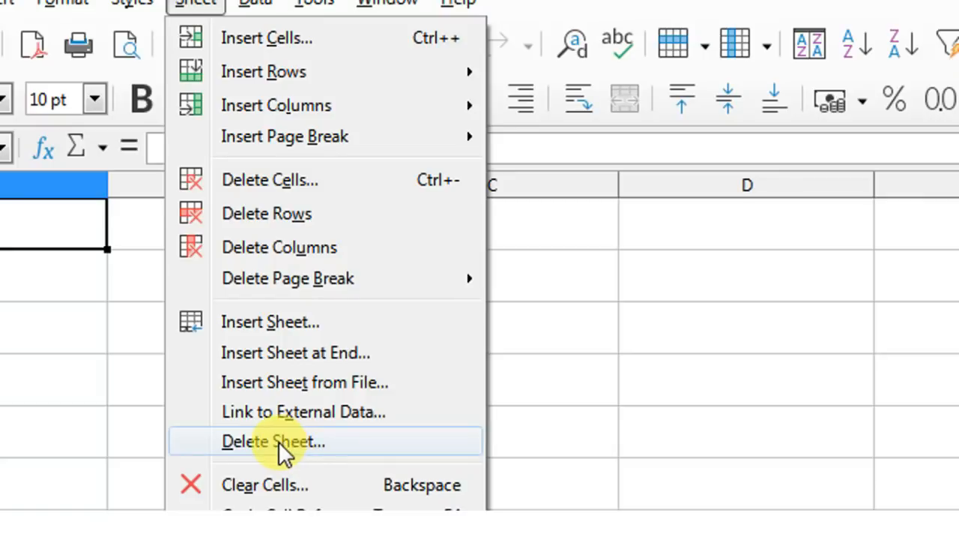
pyautogui.click(315, 441)
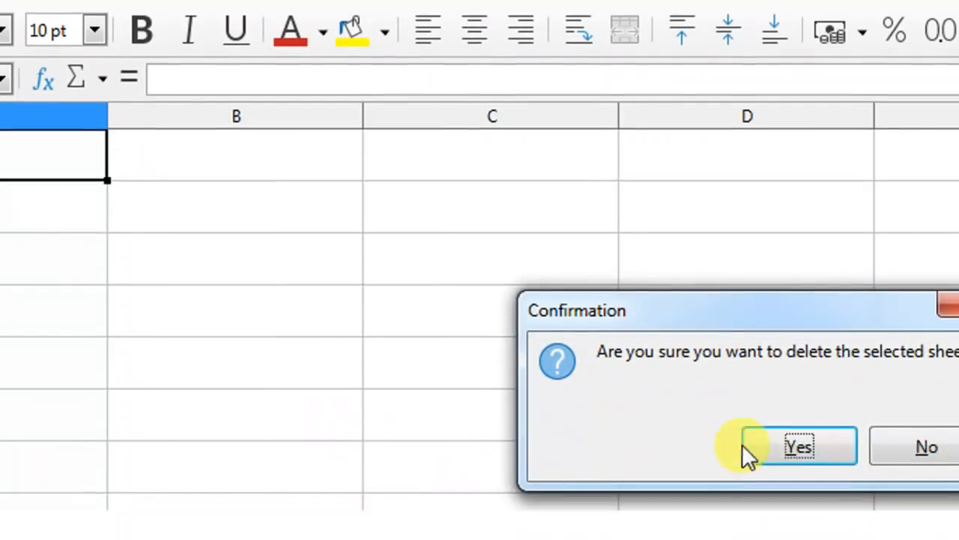
pyautogui.click(801, 445)
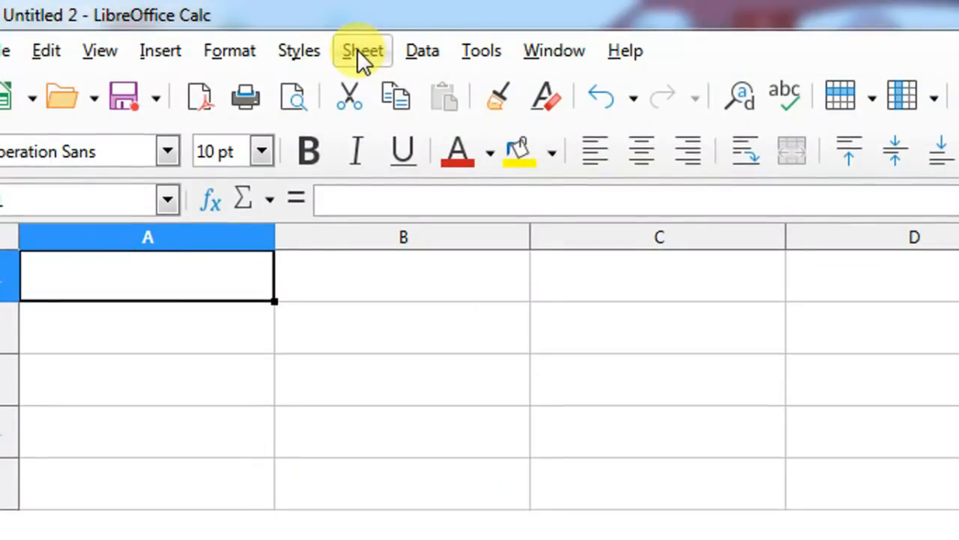
# Enter the person's first name in cell A1 of the empty sheet.
pyautogui.click(362, 50)
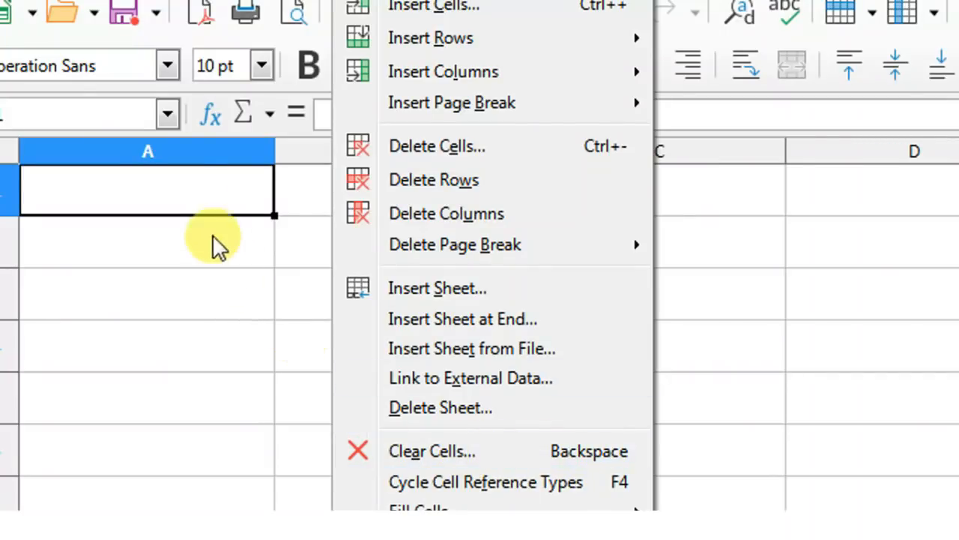
pyautogui.click(197, 196)
pyautogui.write('ABHAY')
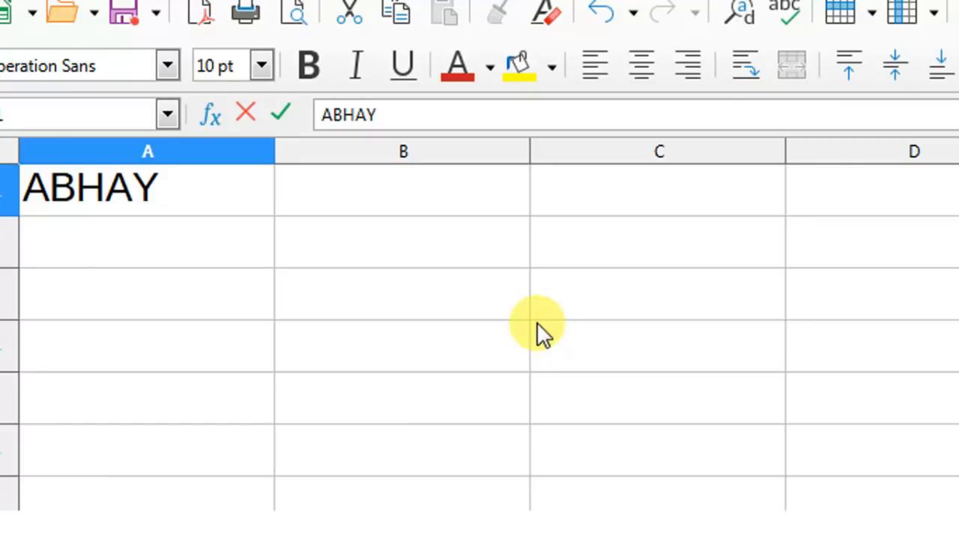
pyautogui.click(242, 332)
# Clear the contents of cell A1, covering text, date & time, comments, numbers and formulas but not formats or objects.
pyautogui.click(180, 195)
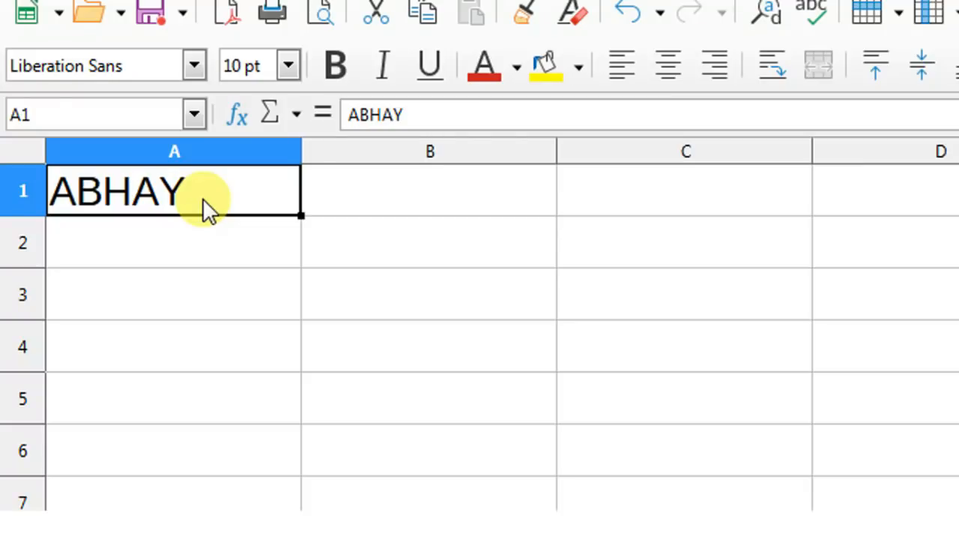
pyautogui.press('BackSpace')
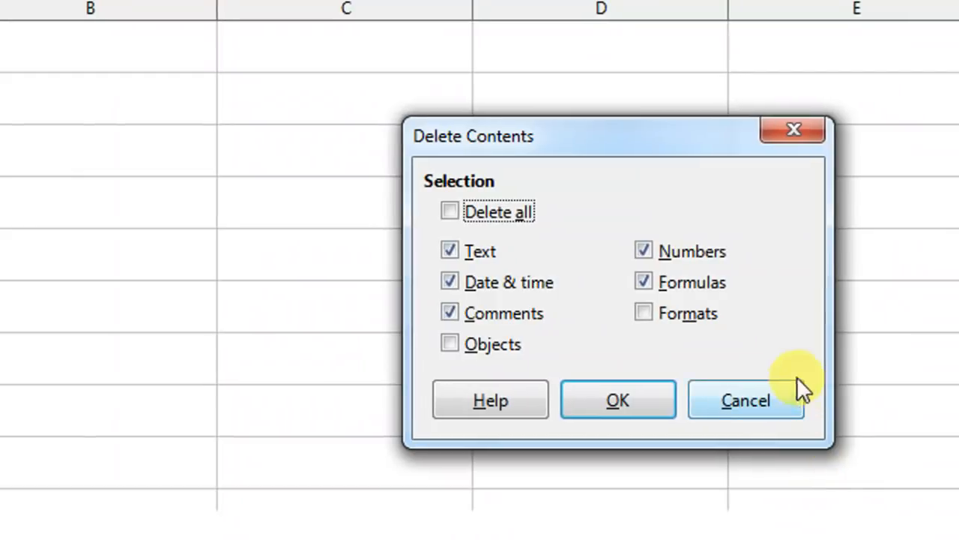
pyautogui.moveTo(661, 137); pyautogui.dragTo(352, 66)
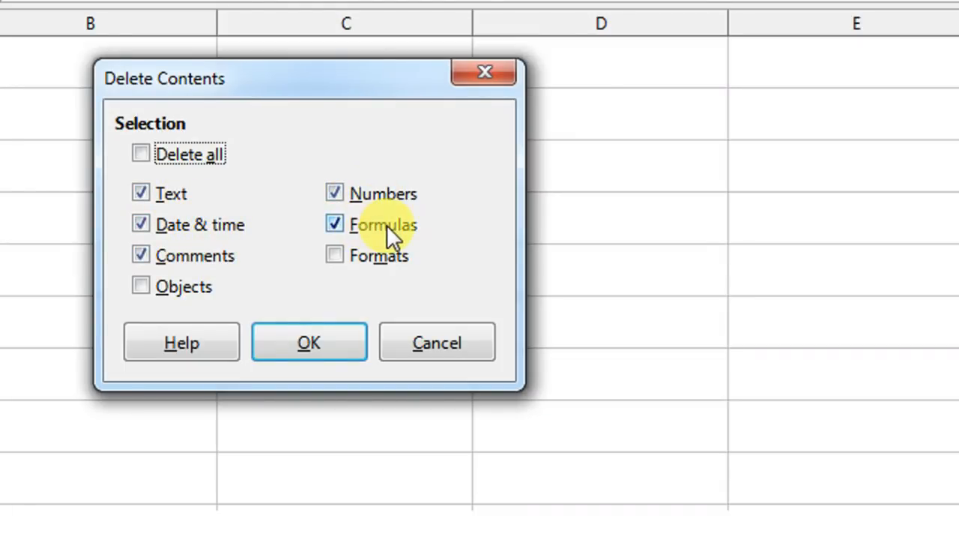
pyautogui.click(148, 222)
pyautogui.click(210, 255)
pyautogui.click(343, 225)
pyautogui.click(342, 193)
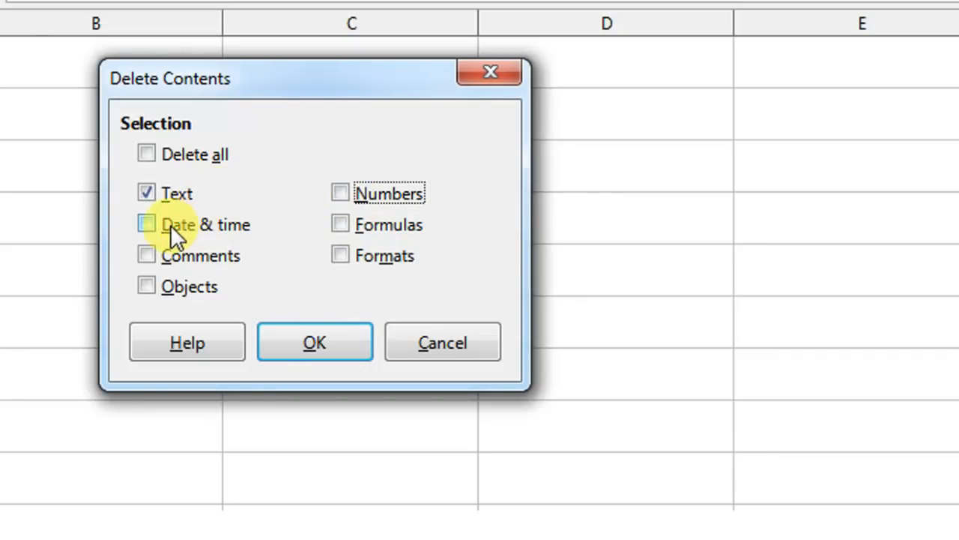
pyautogui.click(147, 224)
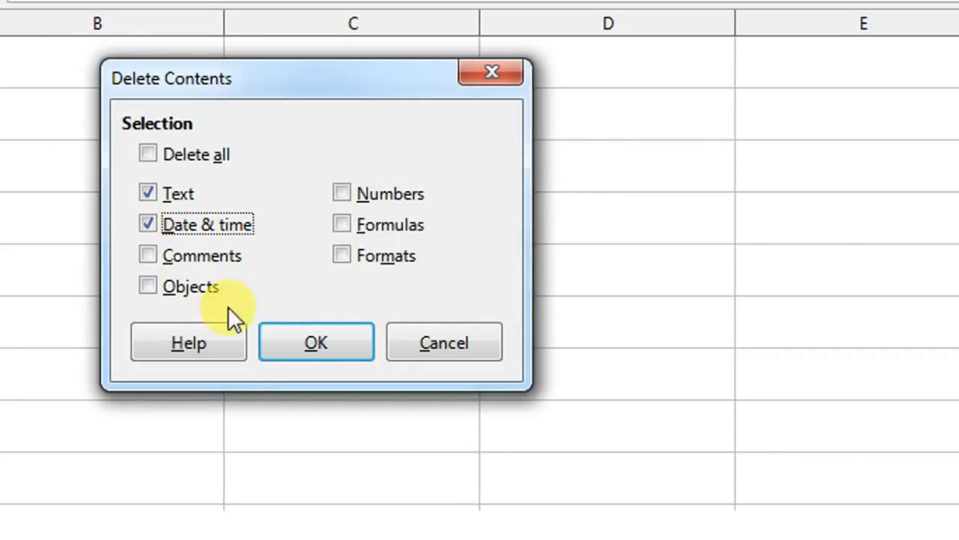
pyautogui.click(150, 252)
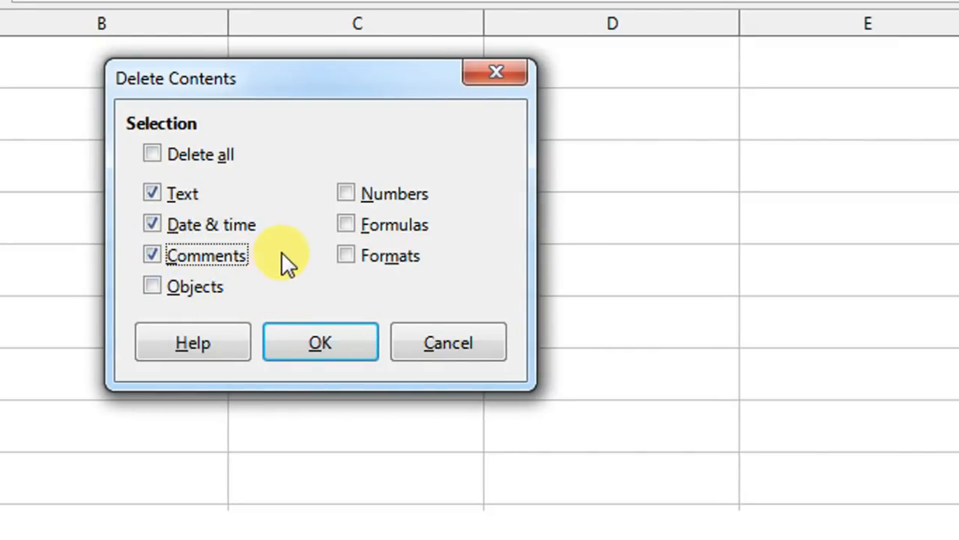
pyautogui.click(346, 192)
pyautogui.click(346, 225)
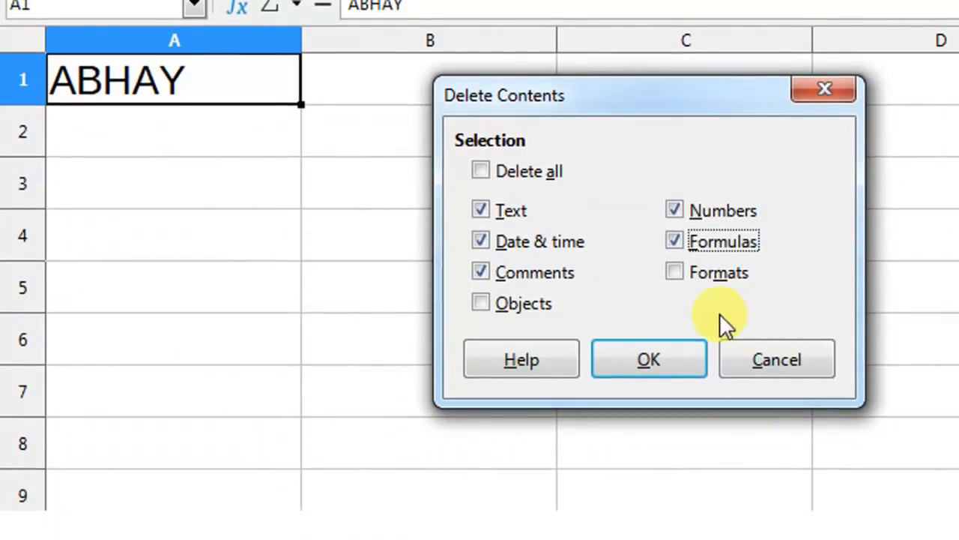
pyautogui.click(670, 349)
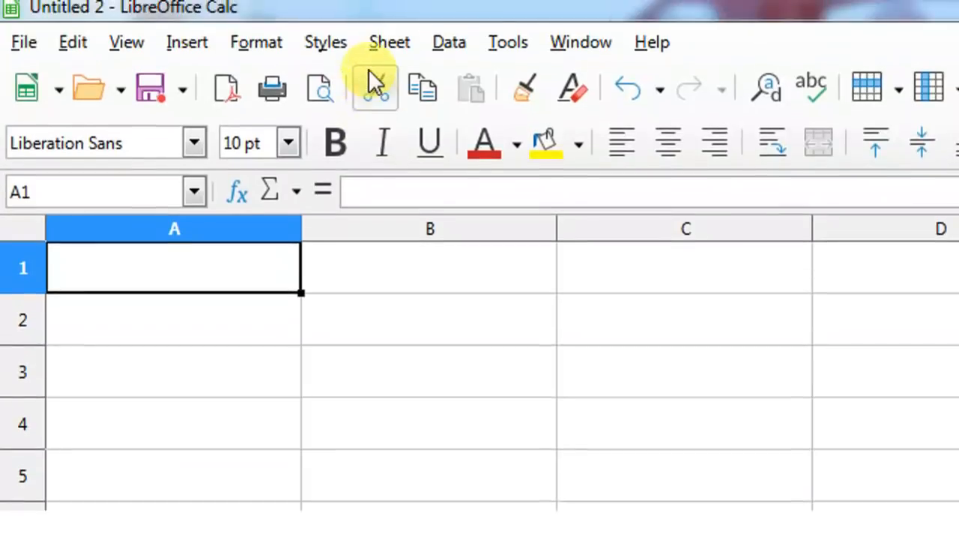
# Enter 2 in cell A1 of the empty sheet.
pyautogui.click(372, 52)
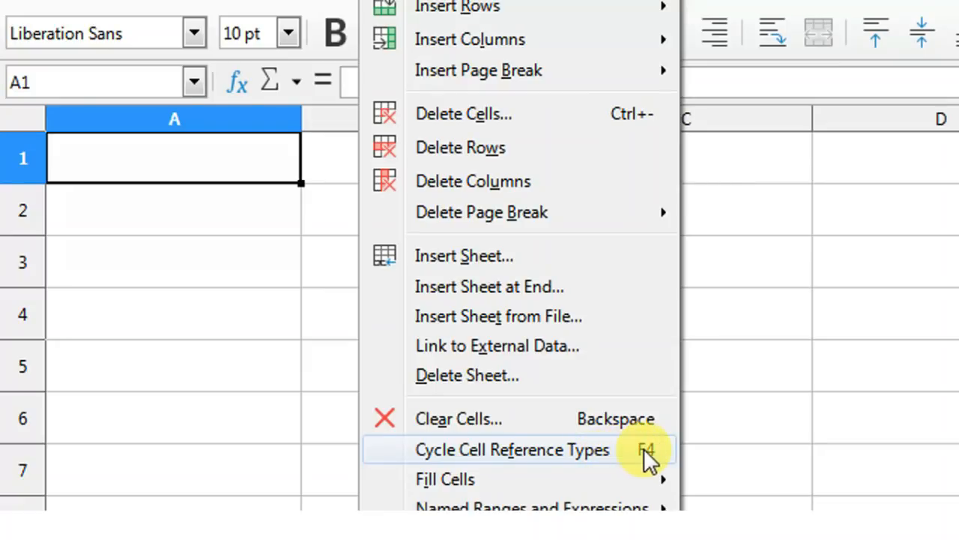
pyautogui.moveTo(604, 479)
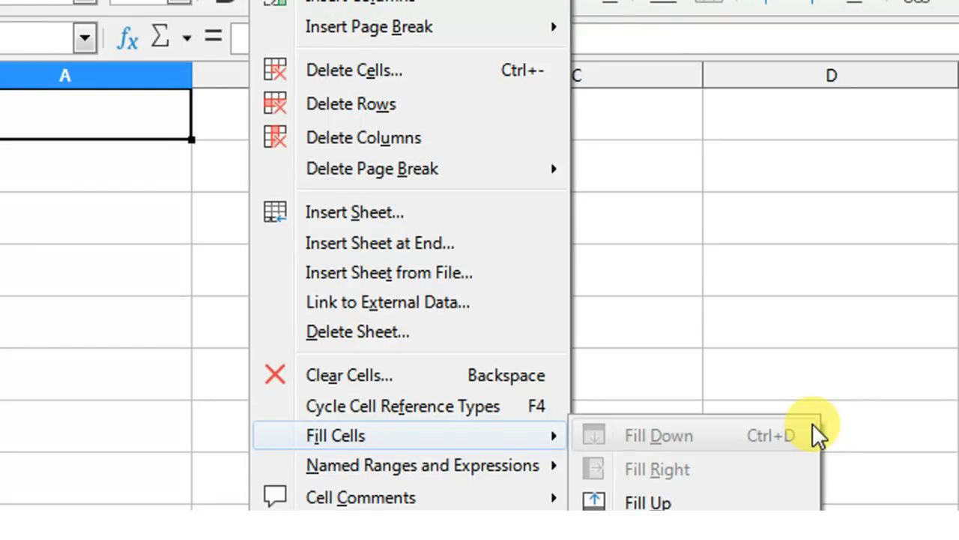
pyautogui.click(65, 120)
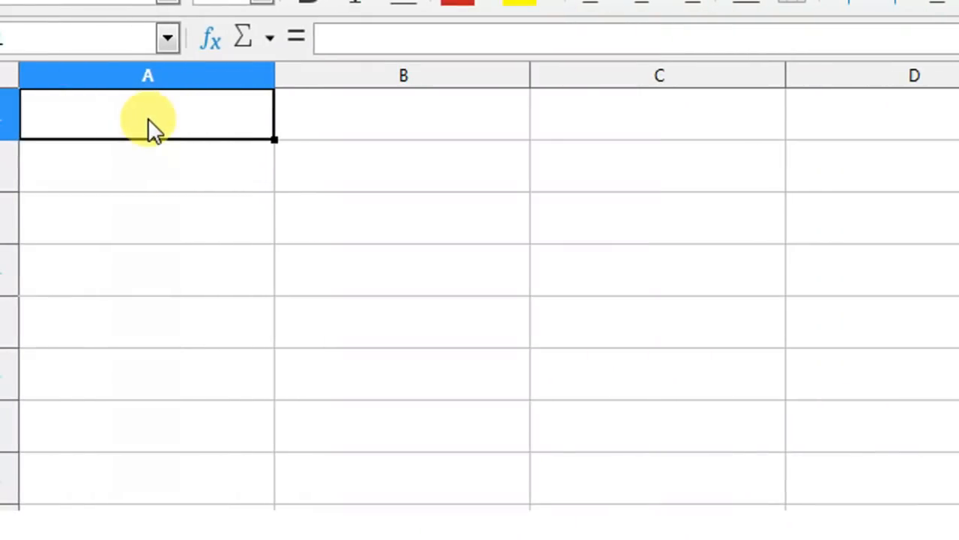
pyautogui.write('2')
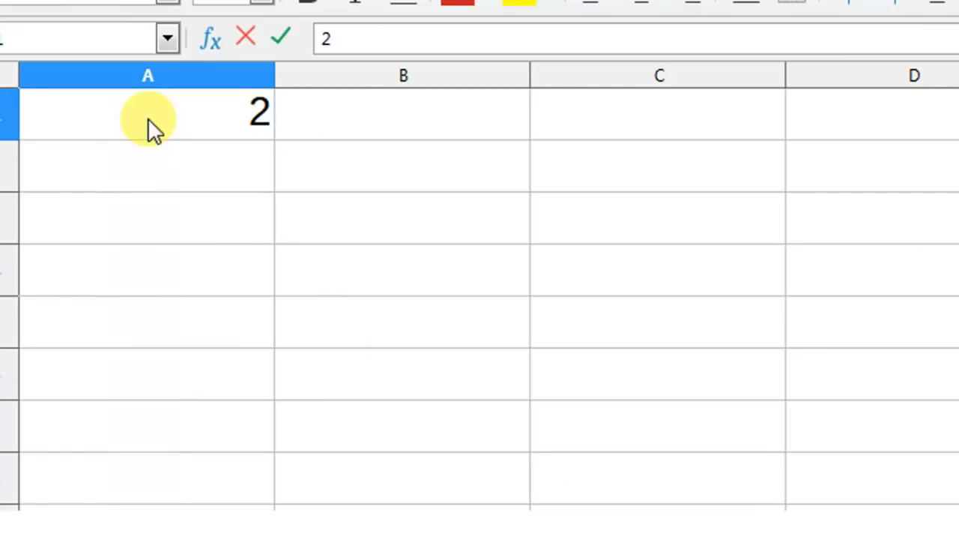
pyautogui.press('Return')
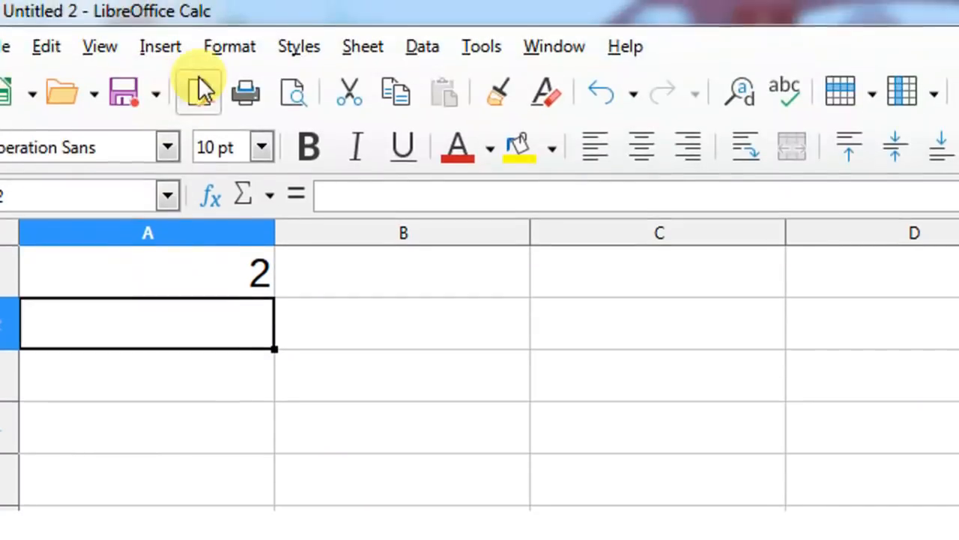
# Fill the value of cell A1 down into cell A2.
pyautogui.click(347, 45)
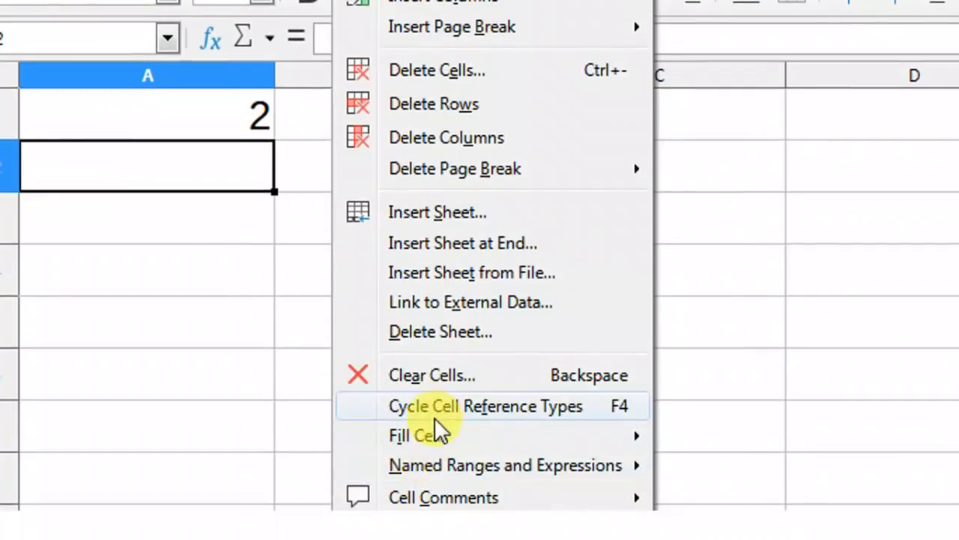
pyautogui.moveTo(428, 435)
pyautogui.click(672, 438)
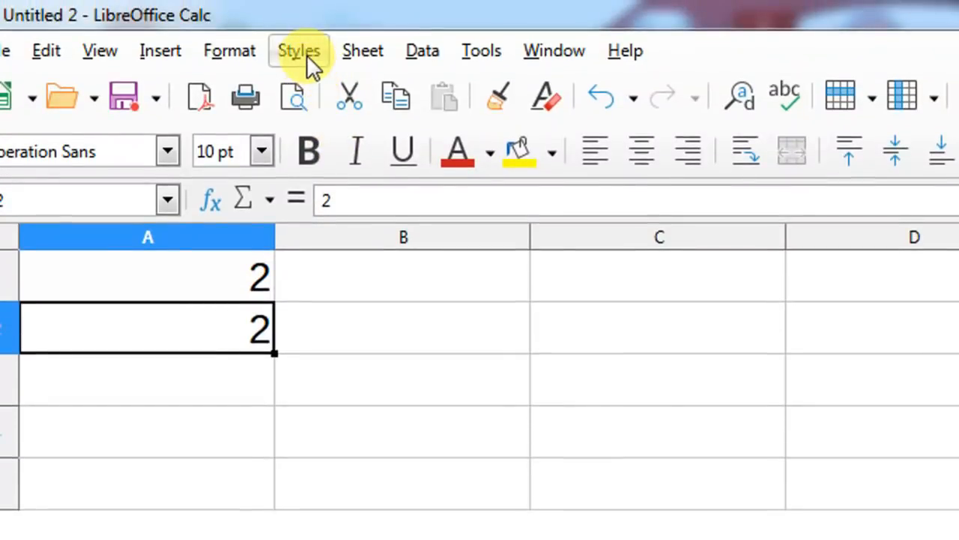
pyautogui.click(361, 30)
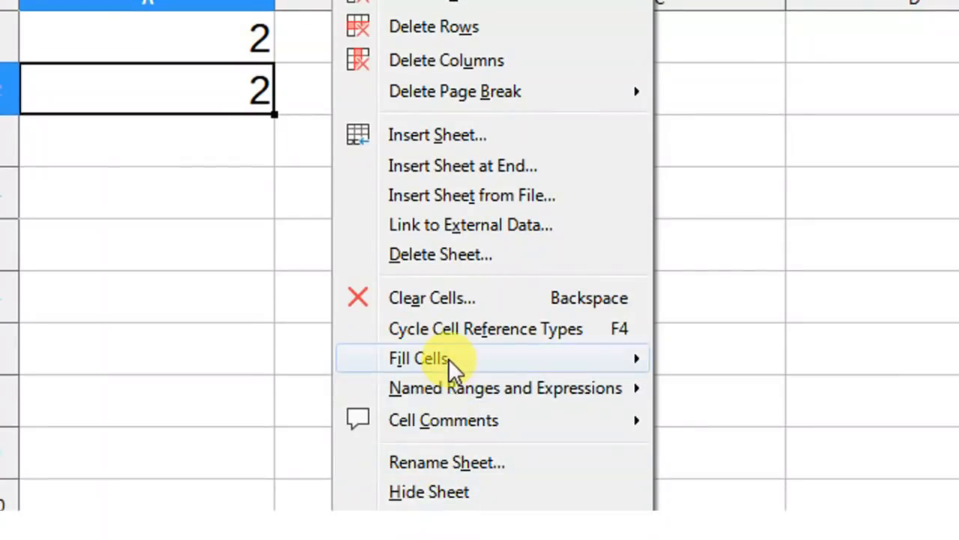
pyautogui.moveTo(448, 359)
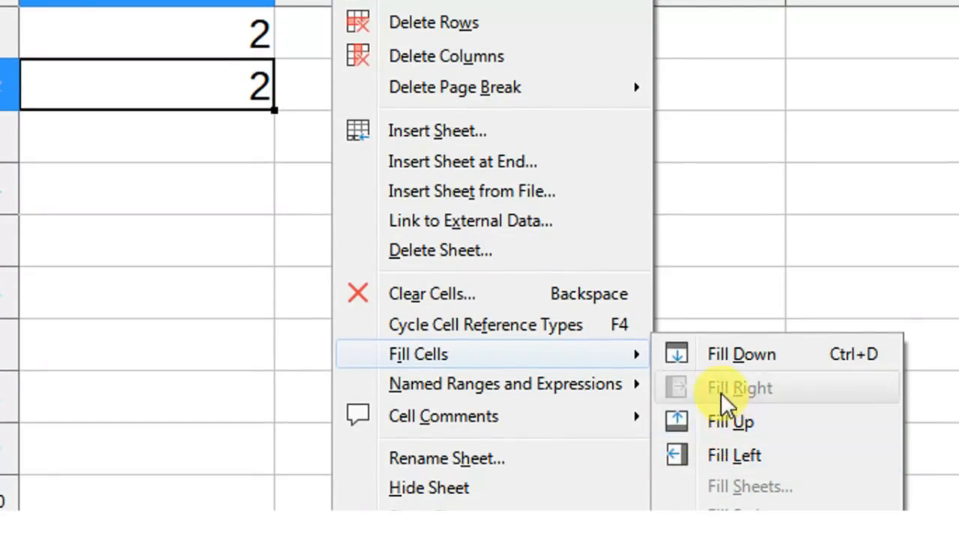
pyautogui.moveTo(480, 381)
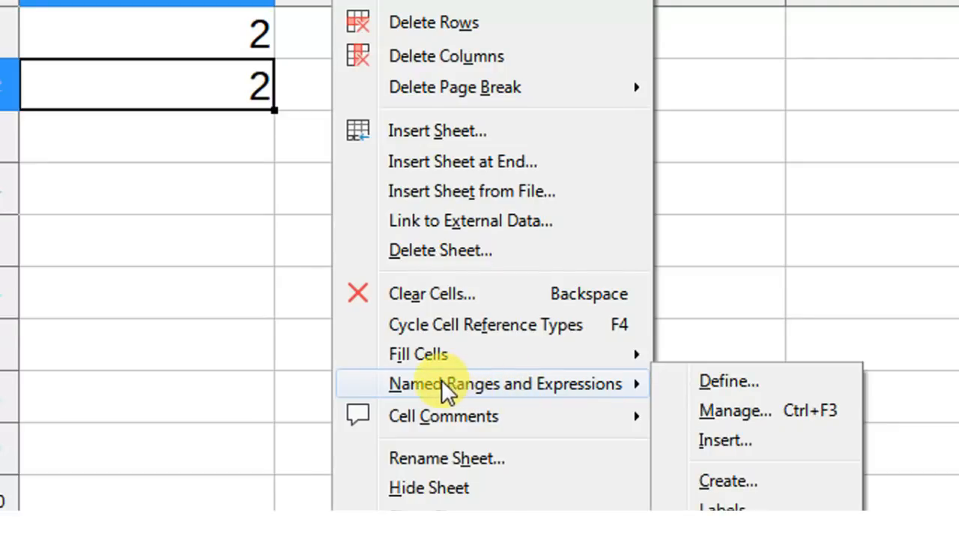
pyautogui.click(727, 382)
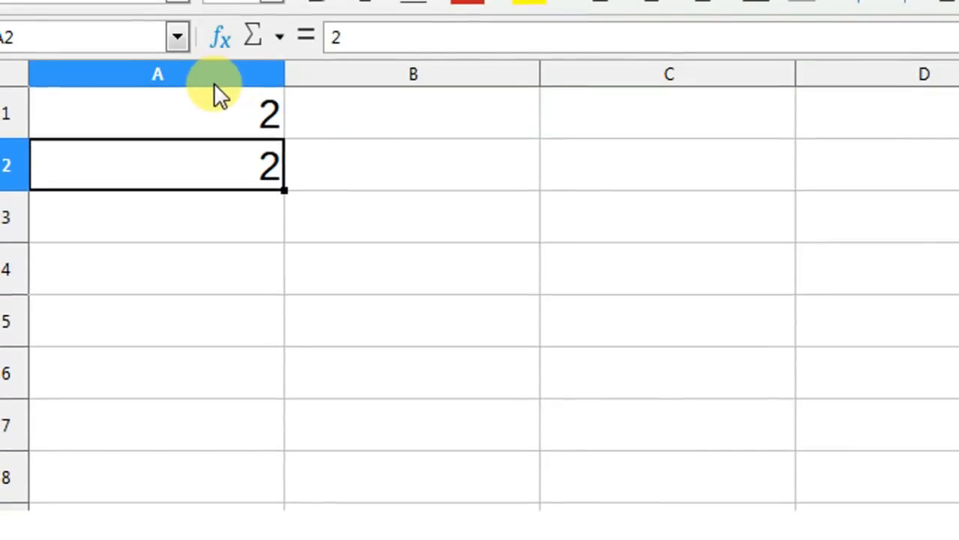
# Replace the value in cell A2 with 4 and enter 6 in cell A3.
pyautogui.click(207, 105)
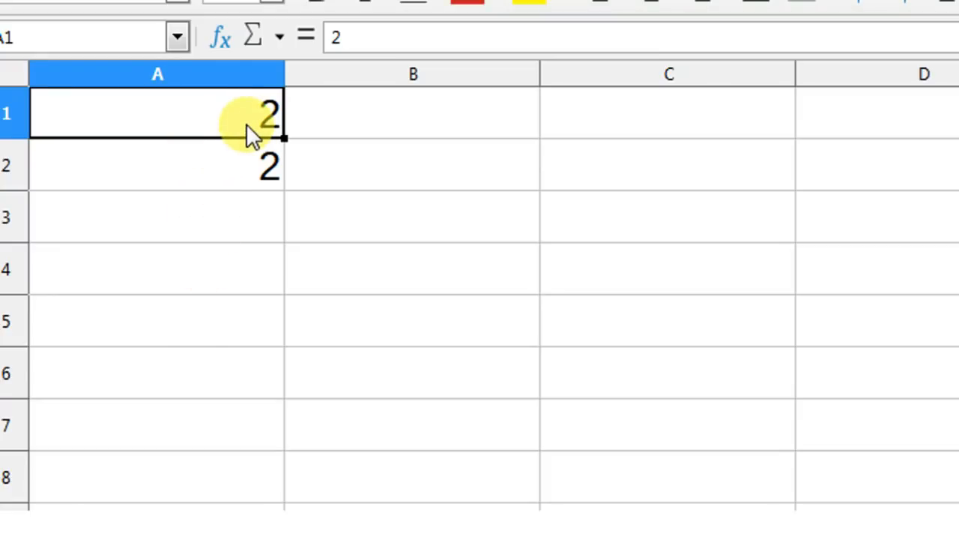
pyautogui.press('Down')
pyautogui.write('4')
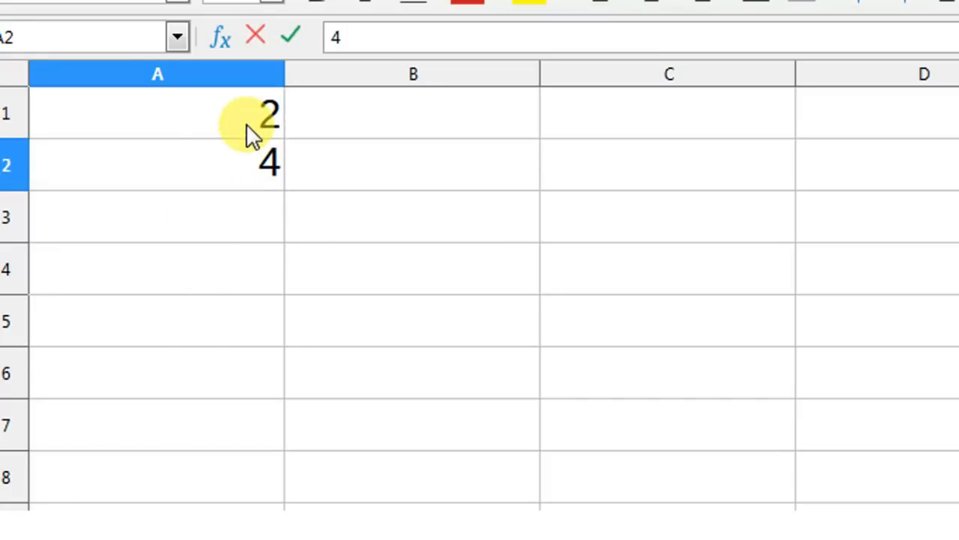
pyautogui.press('Return')
pyautogui.write('6')
pyautogui.press('Return')
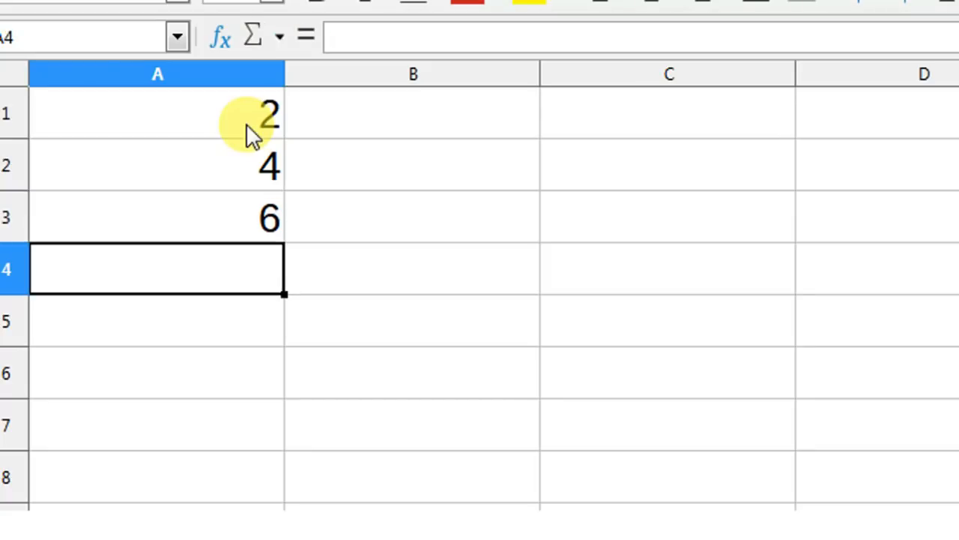
# Switch to the Untitled 1 spreadsheet containing the product unit tables.
pyautogui.click(253, 136)
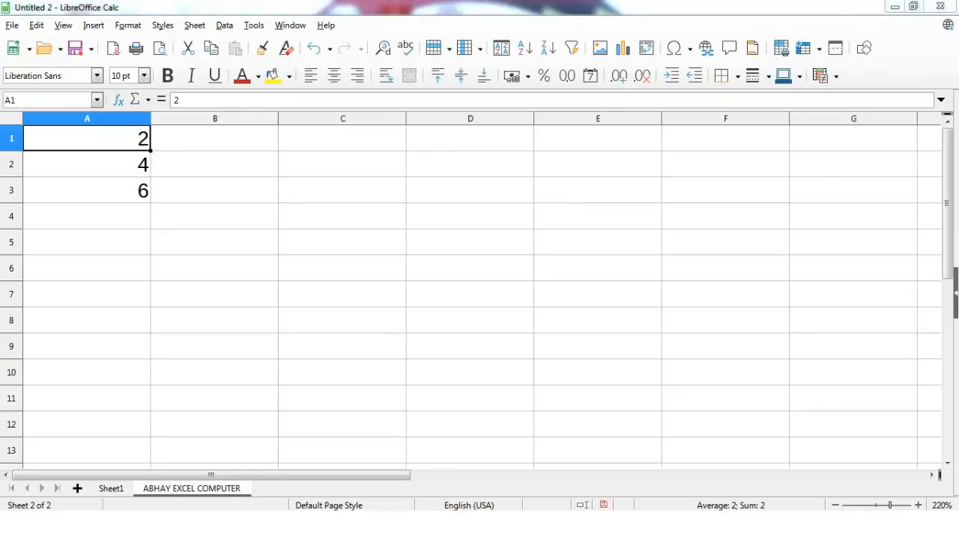
pyautogui.click(367, 448)
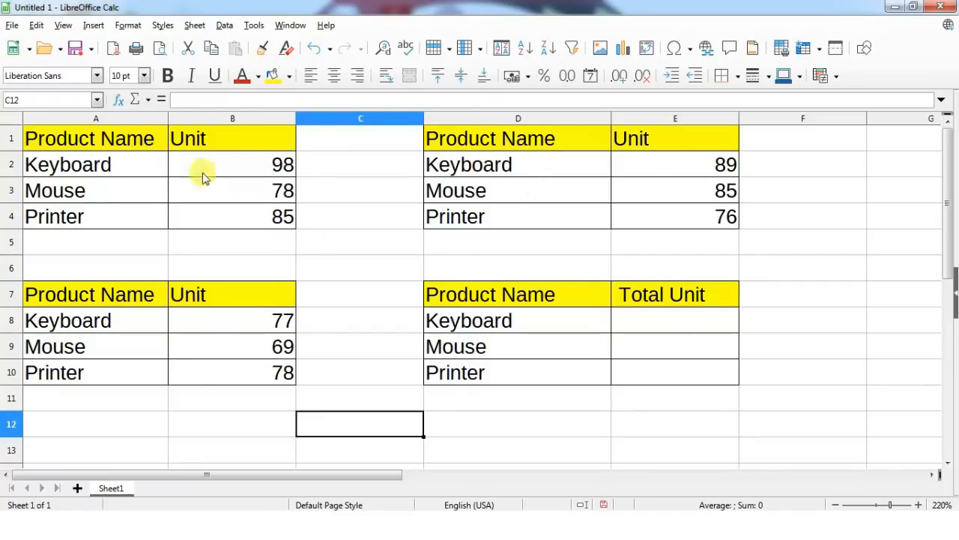
# Try to define the name TABLE 1 RECORD for the unit cells B2:B4 of the first product table.
pyautogui.moveTo(246, 160); pyautogui.dragTo(243, 227)
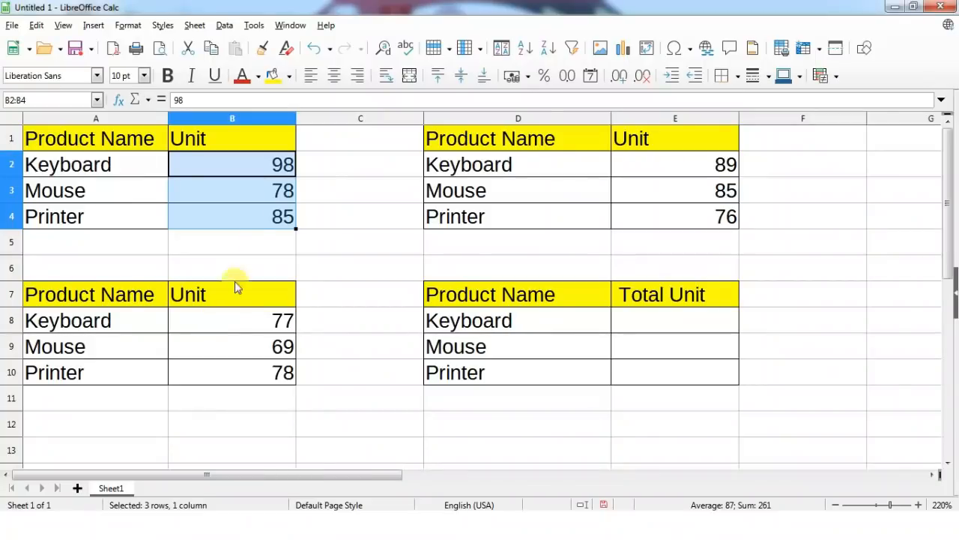
pyautogui.click(195, 27)
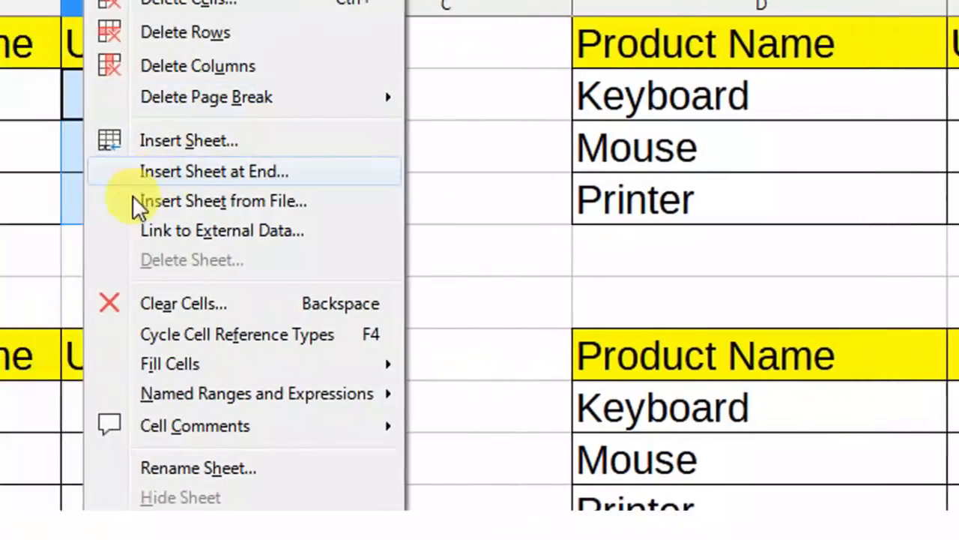
pyautogui.moveTo(197, 397)
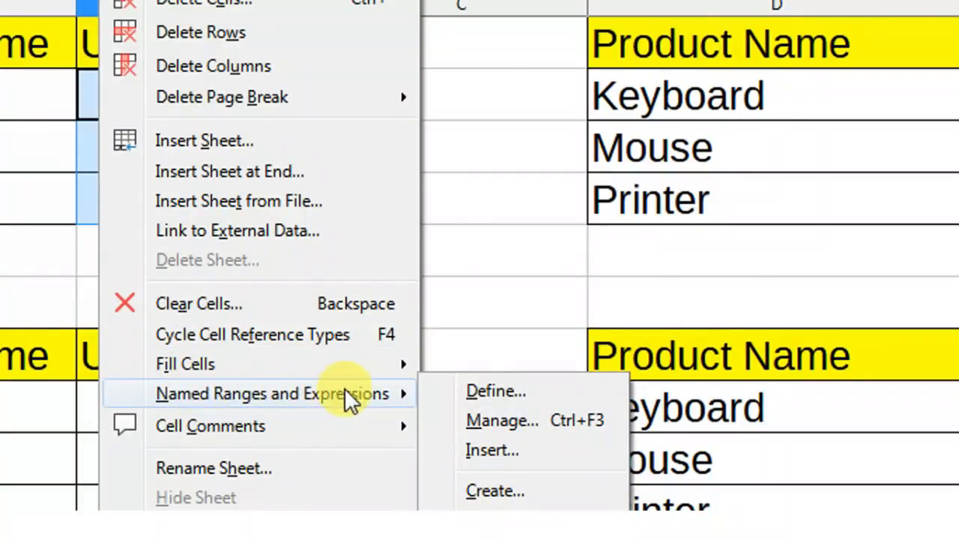
pyautogui.click(454, 390)
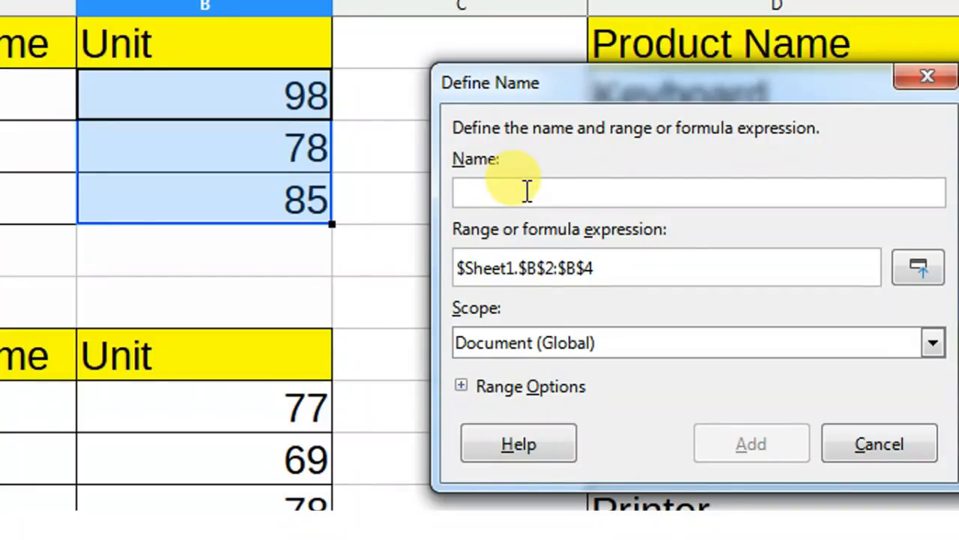
pyautogui.write('TAB')
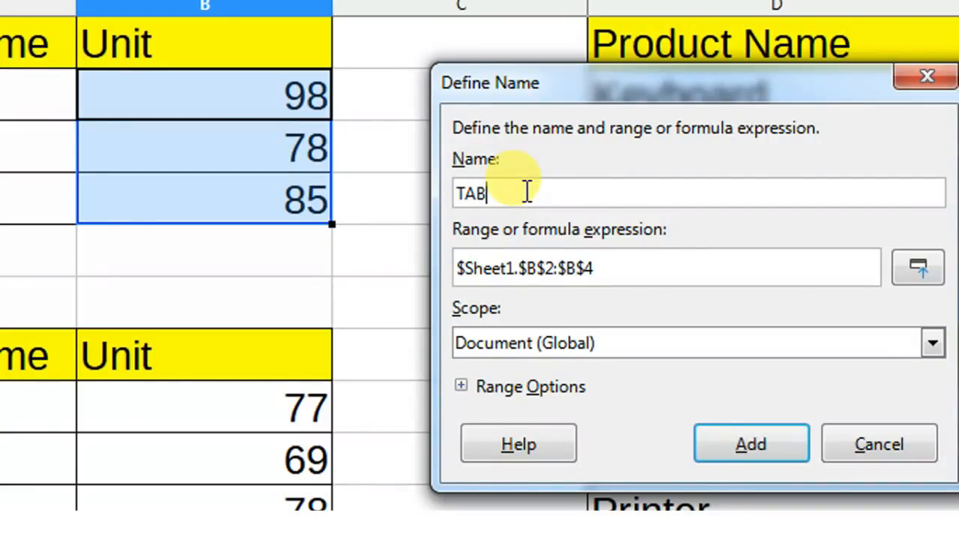
pyautogui.write('LE 1 R')
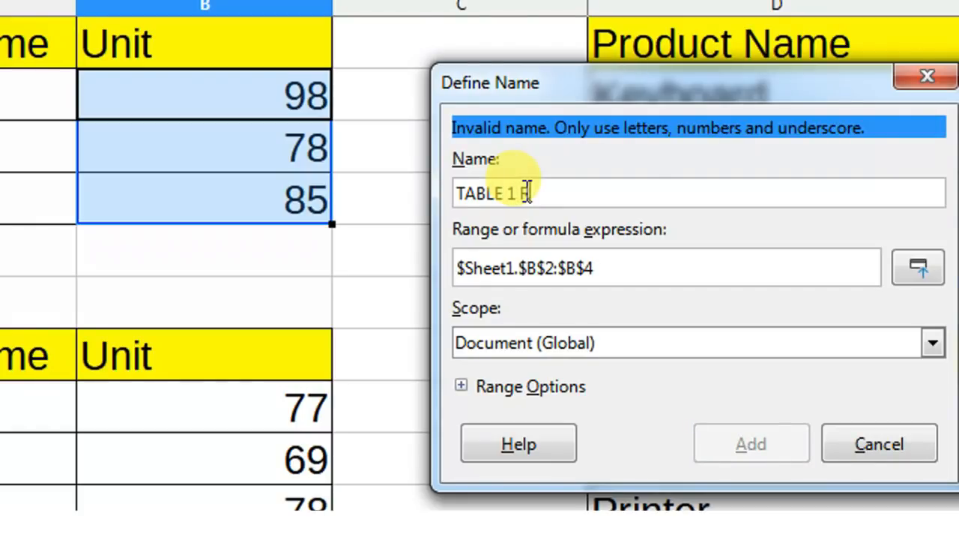
pyautogui.write('ECORD')
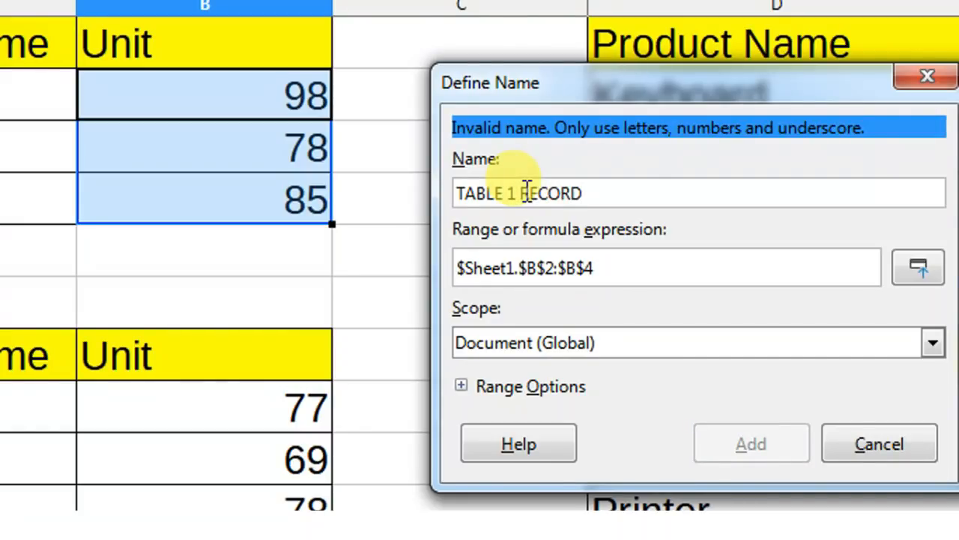
# Clear the range expression of the new name, pick cells B2:B4 again, and leave the definition without adding it.
pyautogui.click(613, 274)
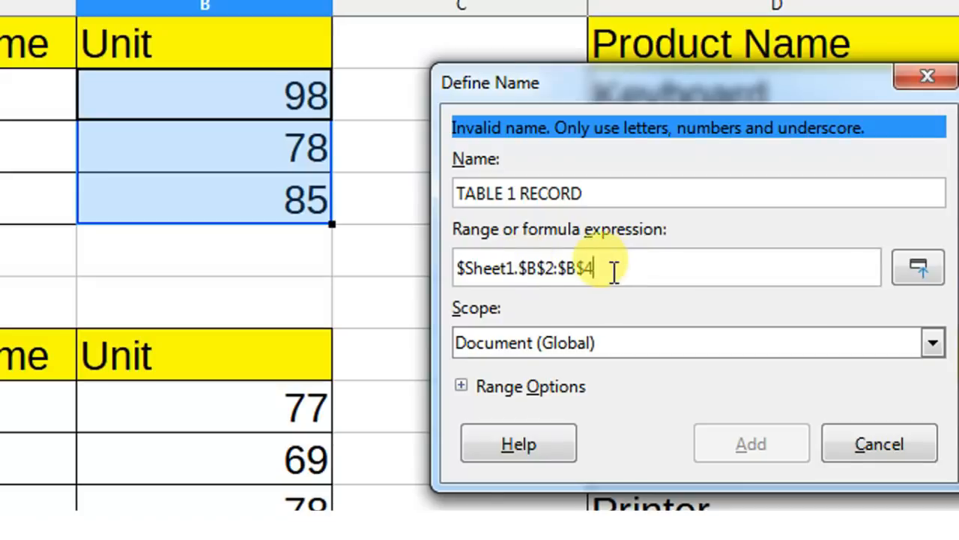
pyautogui.moveTo(608, 267); pyautogui.dragTo(435, 266)
pyautogui.press('Delete')
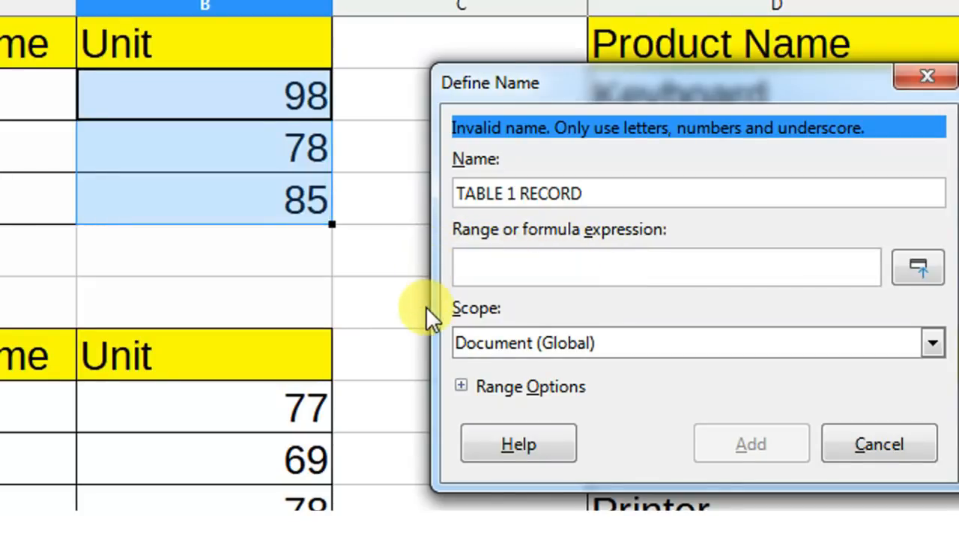
pyautogui.moveTo(252, 100); pyautogui.dragTo(249, 183)
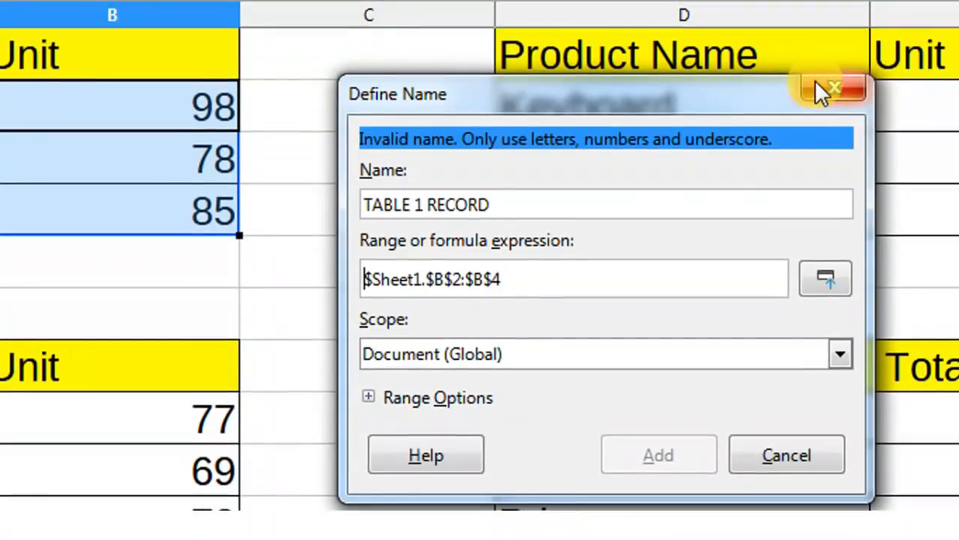
pyautogui.click(814, 80)
pyautogui.click(525, 146)
# Define the name TABLE1 for the unit cells B2:B4 of the first product table, with Document (Global) scope.
pyautogui.moveTo(168, 112); pyautogui.dragTo(165, 214)
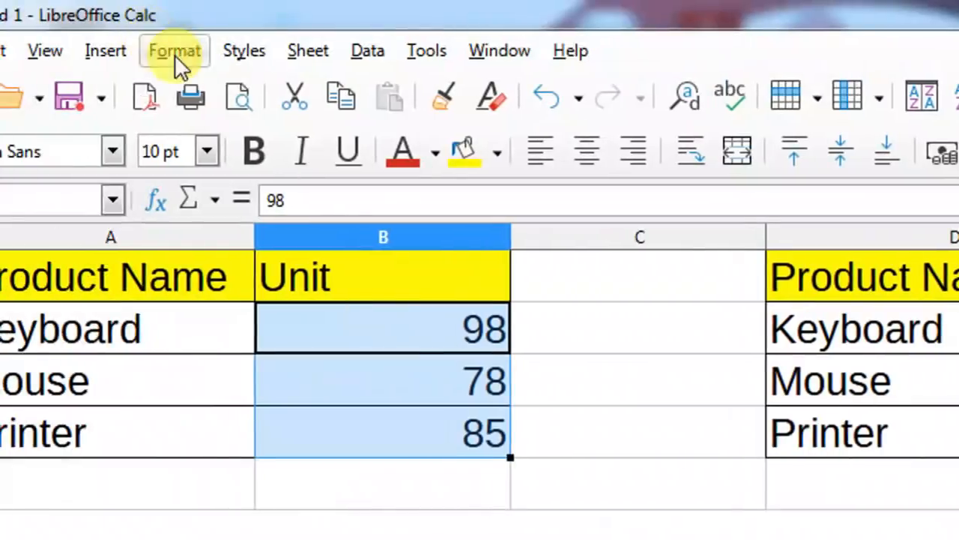
pyautogui.click(305, 53)
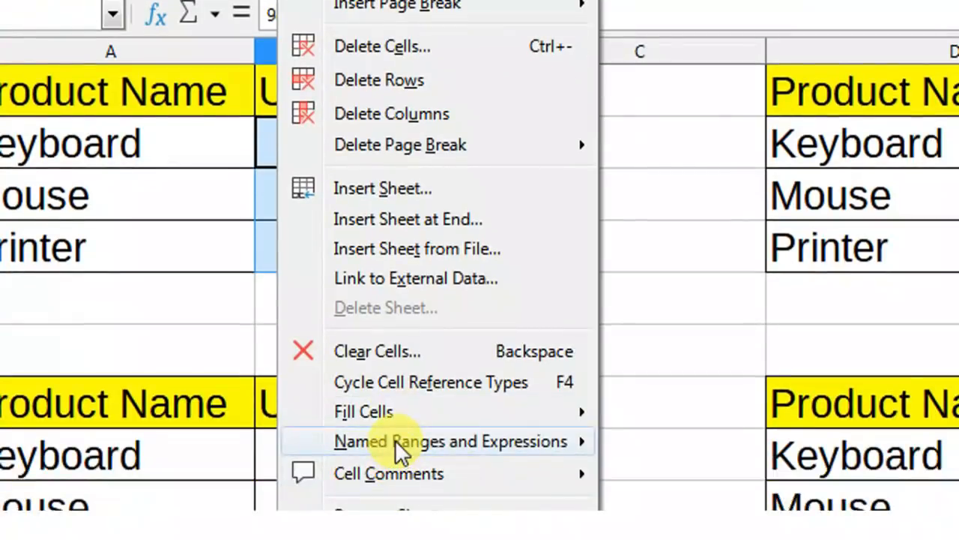
pyautogui.moveTo(401, 450)
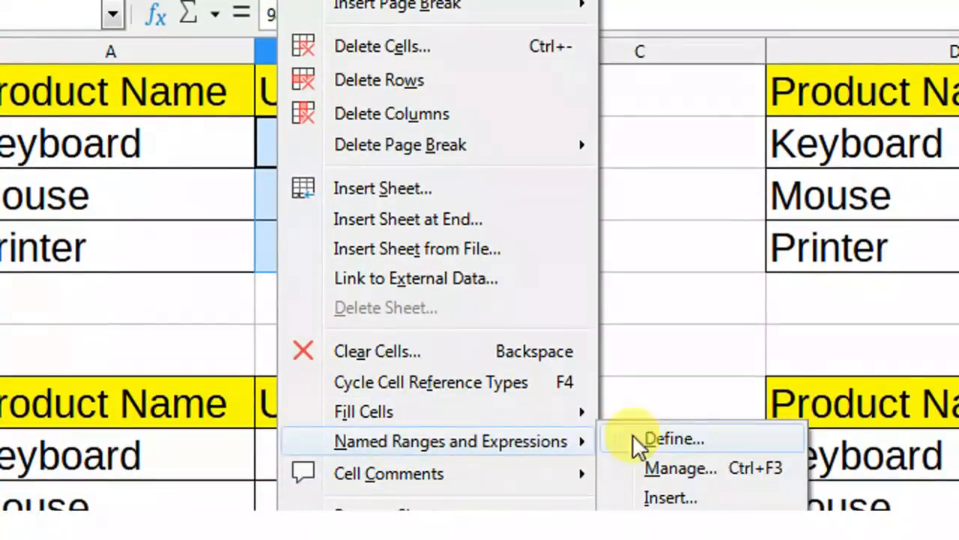
pyautogui.click(685, 435)
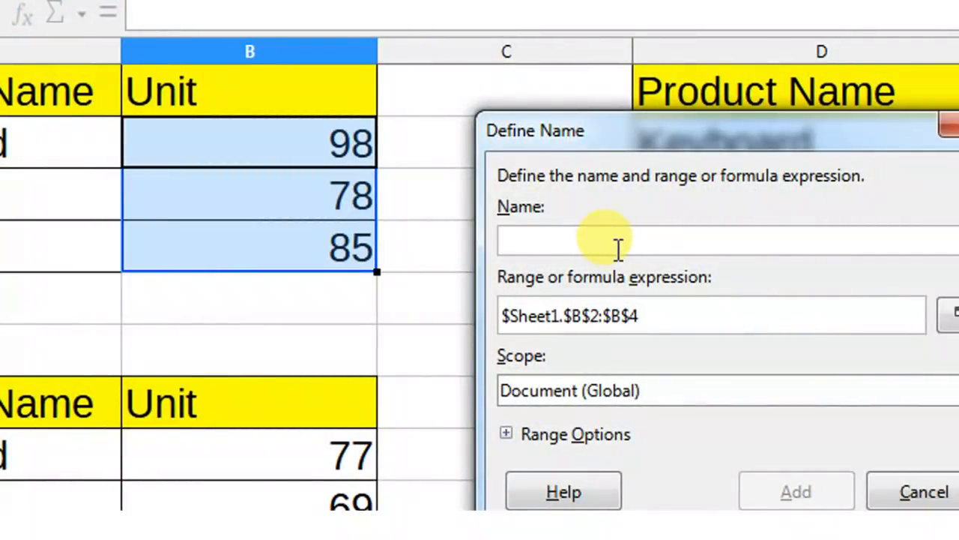
pyautogui.write('ABLE')
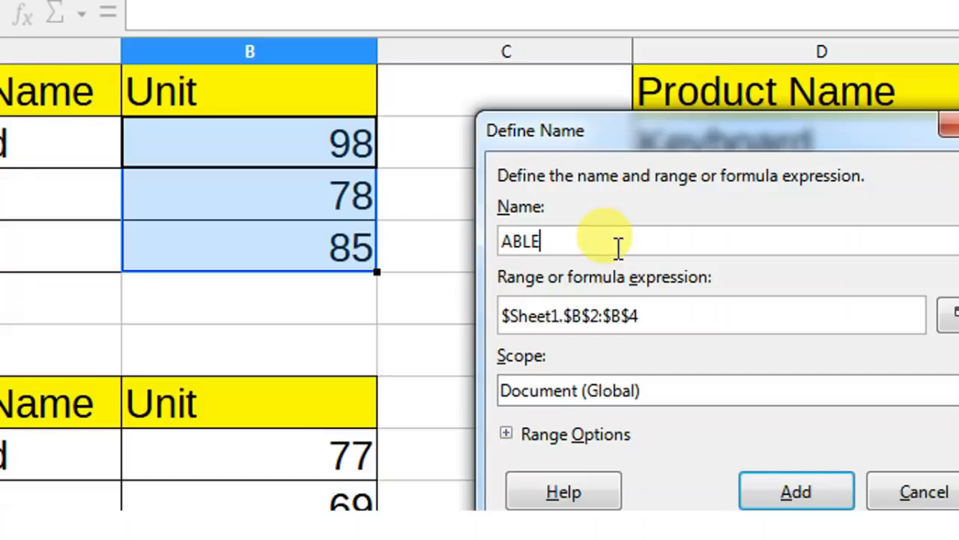
pyautogui.press('BackSpace')
pyautogui.press('BackSpace')
pyautogui.press('BackSpace')
pyautogui.press('BackSpace')
pyautogui.write('TABLE1')
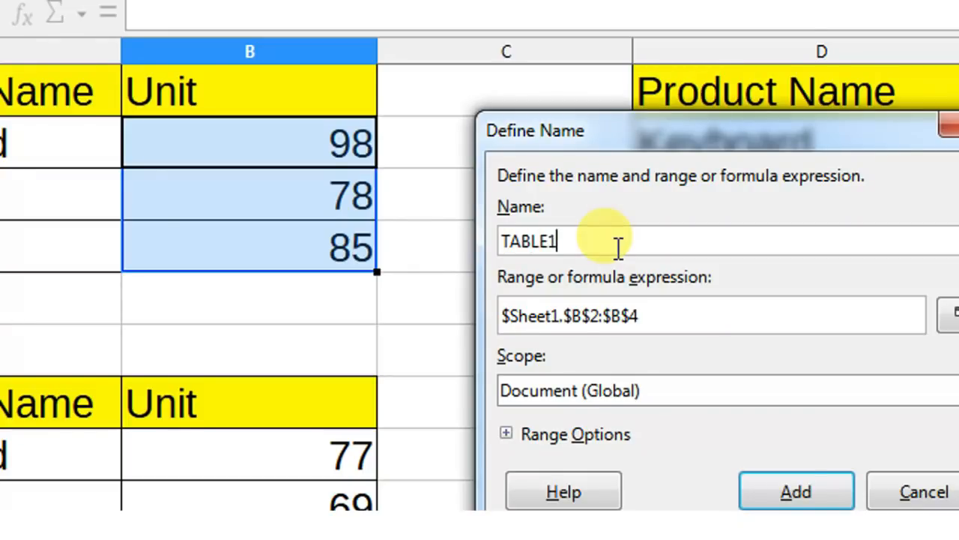
pyautogui.click(751, 457)
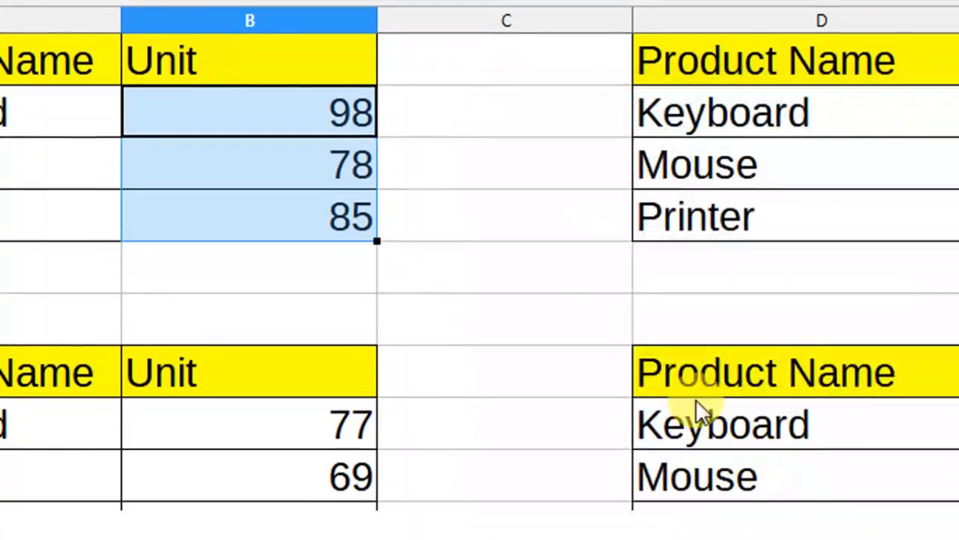
pyautogui.click(506, 262)
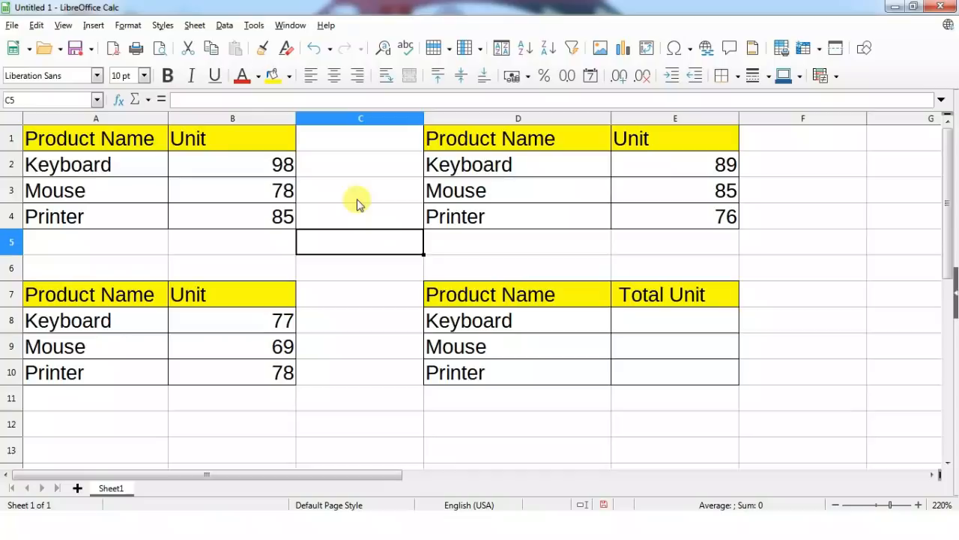
pyautogui.click(357, 199)
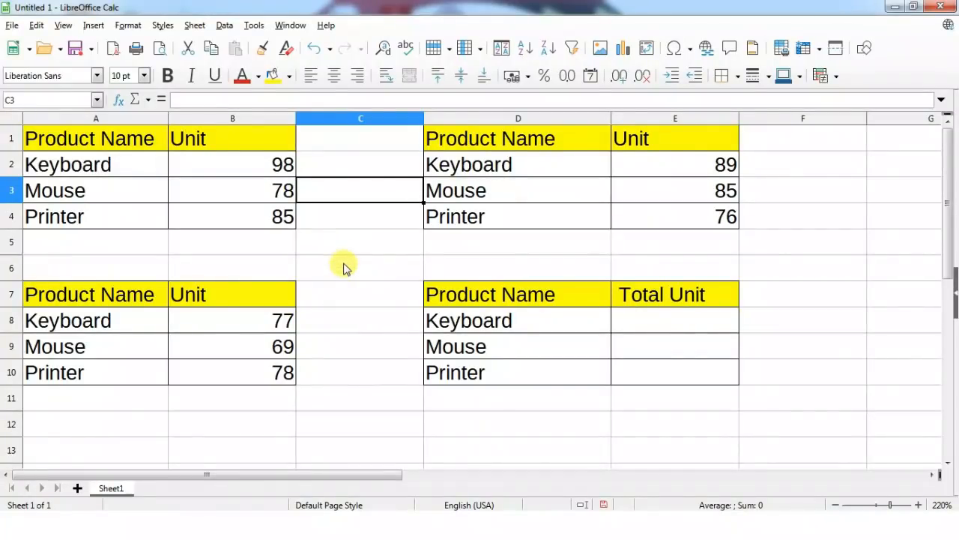
# Start a SUM formula in cell C5.
pyautogui.click(338, 241)
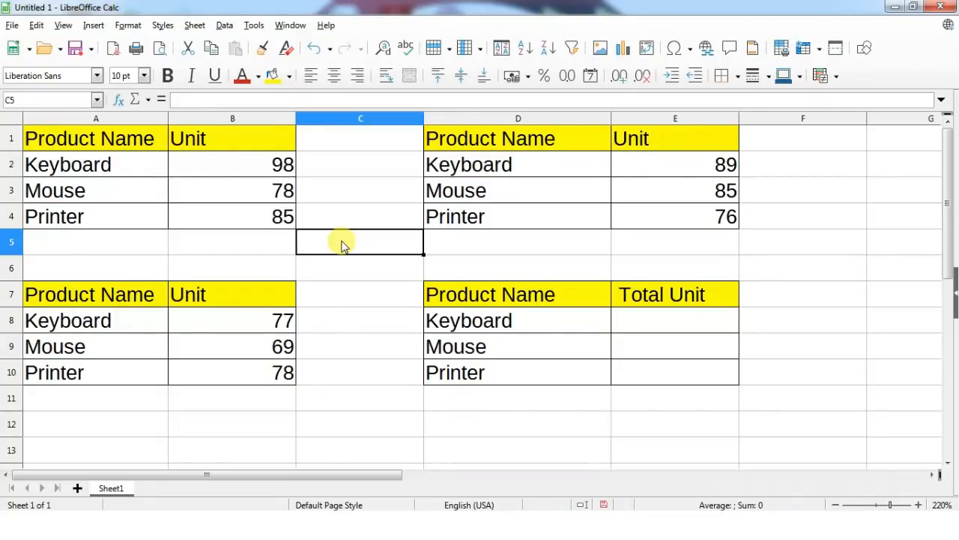
pyautogui.write('=SUM(')
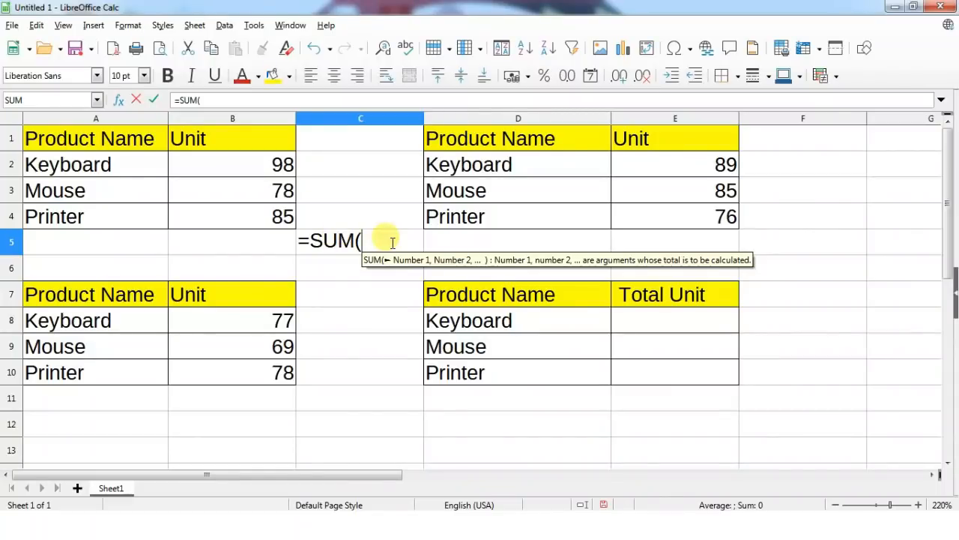
# Try listing B2, B3 and B4 as separate arguments of the SUM formula, and remove them again.
pyautogui.click(254, 166)
pyautogui.write(',')
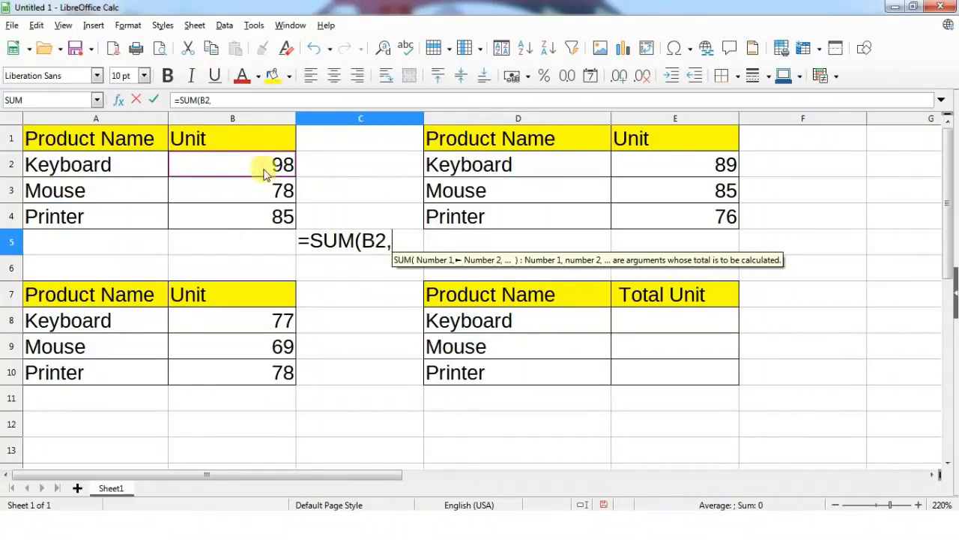
pyautogui.click(264, 192)
pyautogui.write(',')
pyautogui.click(273, 221)
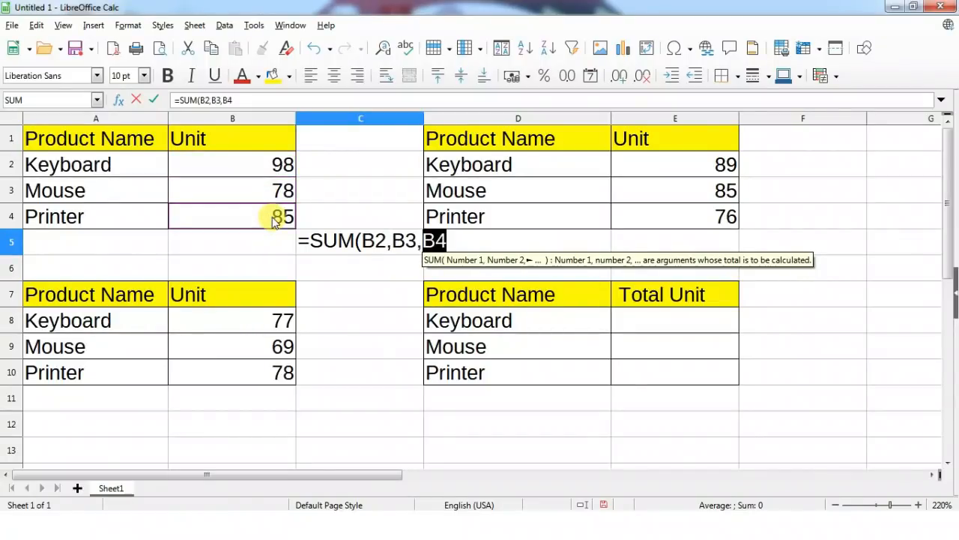
pyautogui.press('BackSpace')
pyautogui.press('BackSpace')
pyautogui.press('BackSpace')
pyautogui.press('BackSpace')
pyautogui.press('BackSpace')
pyautogui.press('BackSpace')
pyautogui.press('BackSpace')
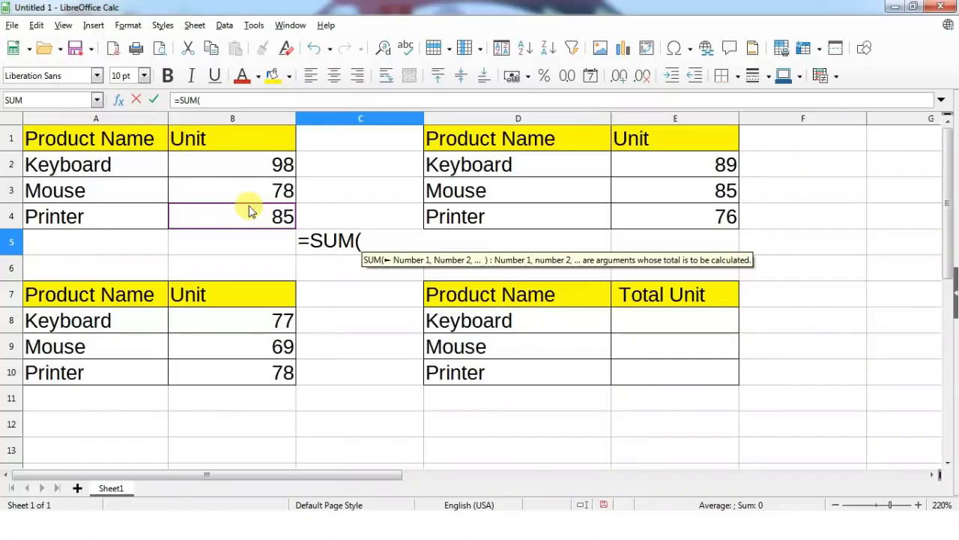
# Complete the SUM formula in C5 with the range name TABLE1 as its only argument.
pyautogui.write('TAB')
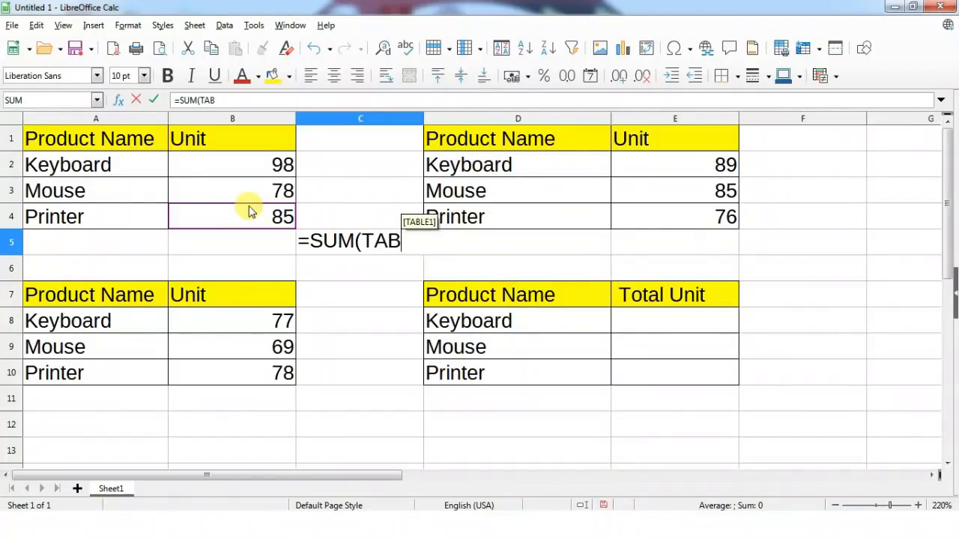
pyautogui.write('LE1')
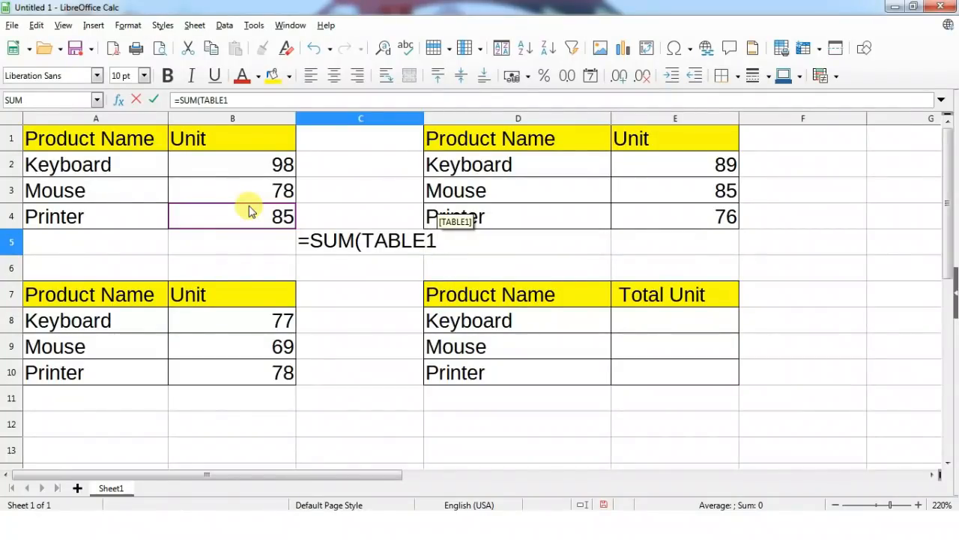
pyautogui.write(')')
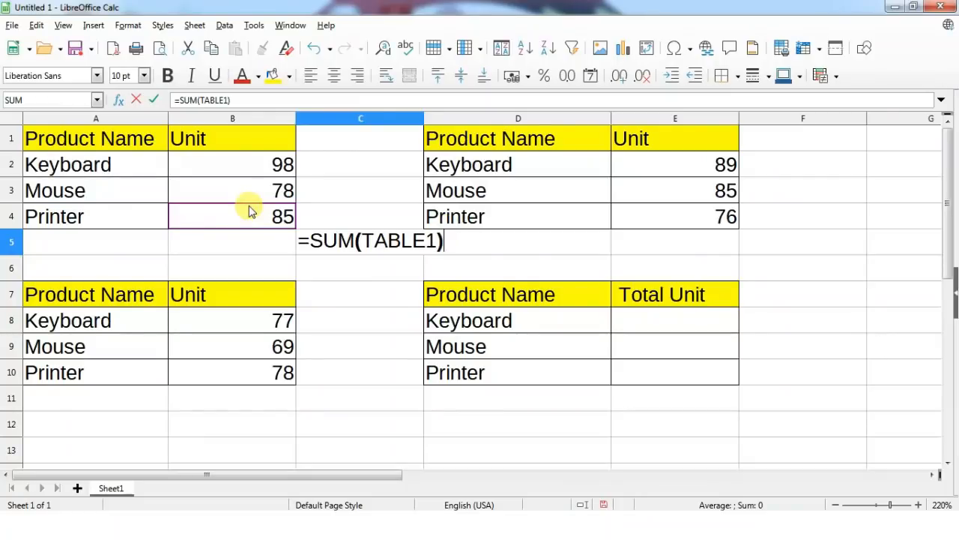
pyautogui.press('Return')
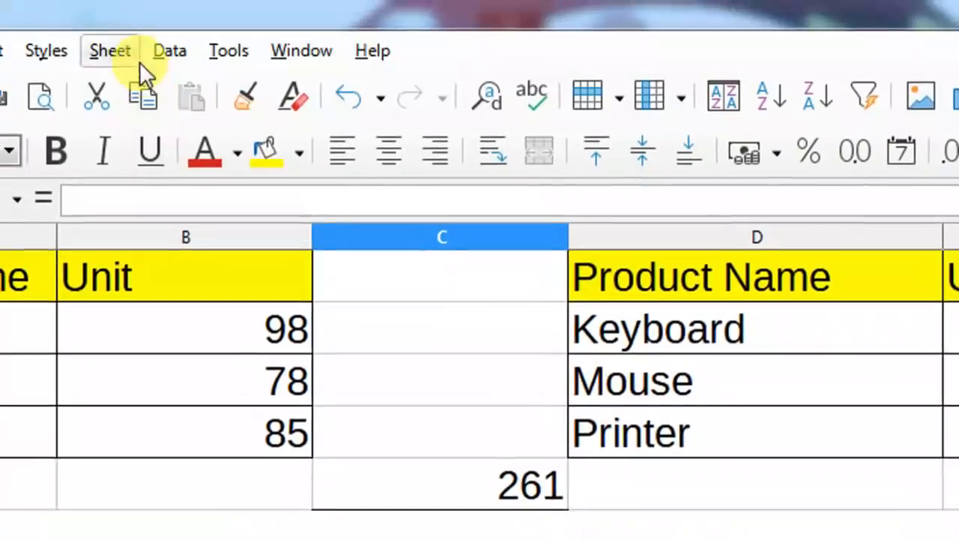
# Delete the range name TABLE1 through Manage Names and check the formula in C5 that refers to it.
pyautogui.click(145, 54)
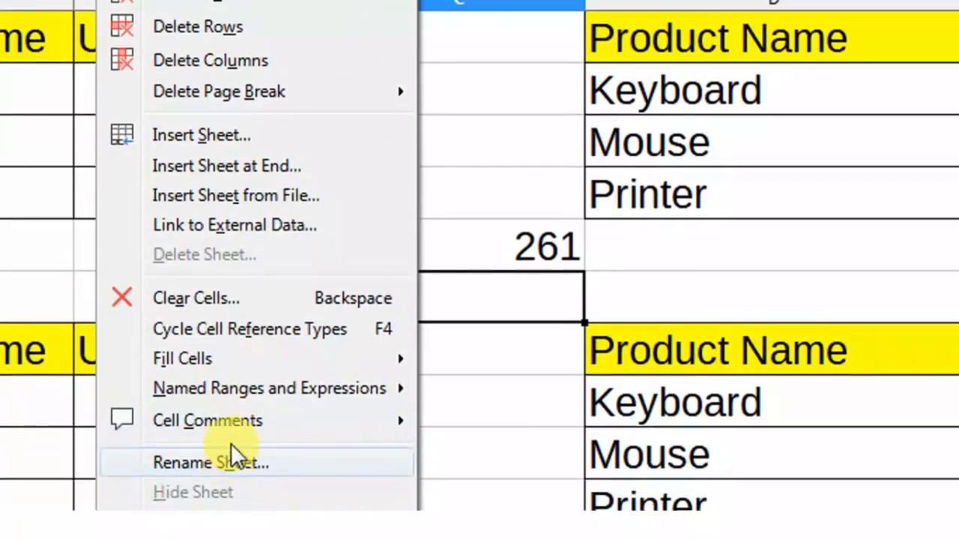
pyautogui.moveTo(220, 397)
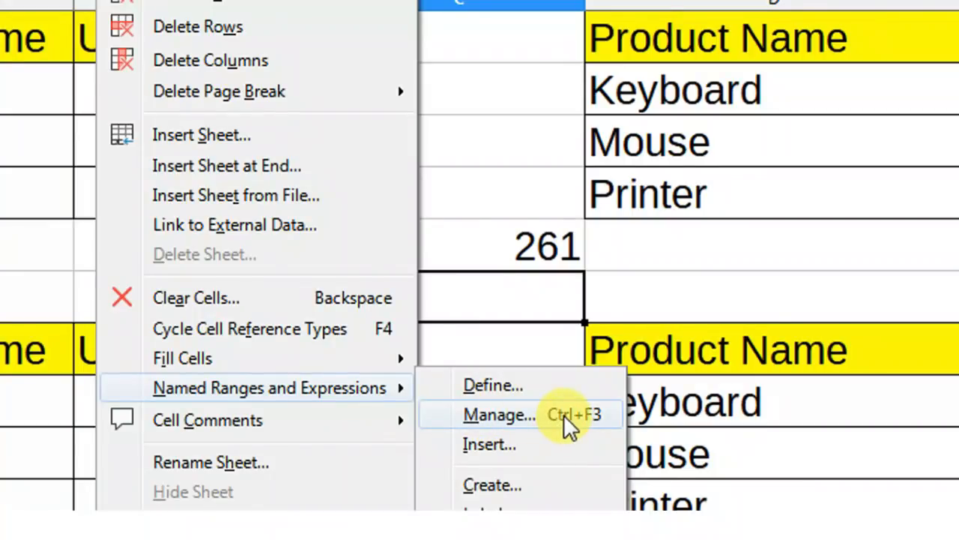
pyautogui.click(526, 418)
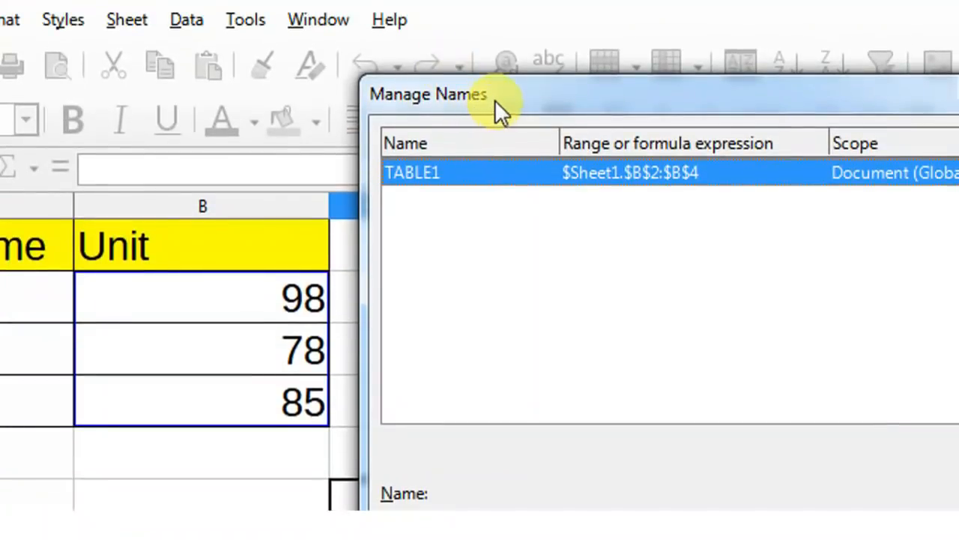
pyautogui.moveTo(494, 61); pyautogui.dragTo(278, 45)
pyautogui.moveTo(277, 83); pyautogui.dragTo(273, 83)
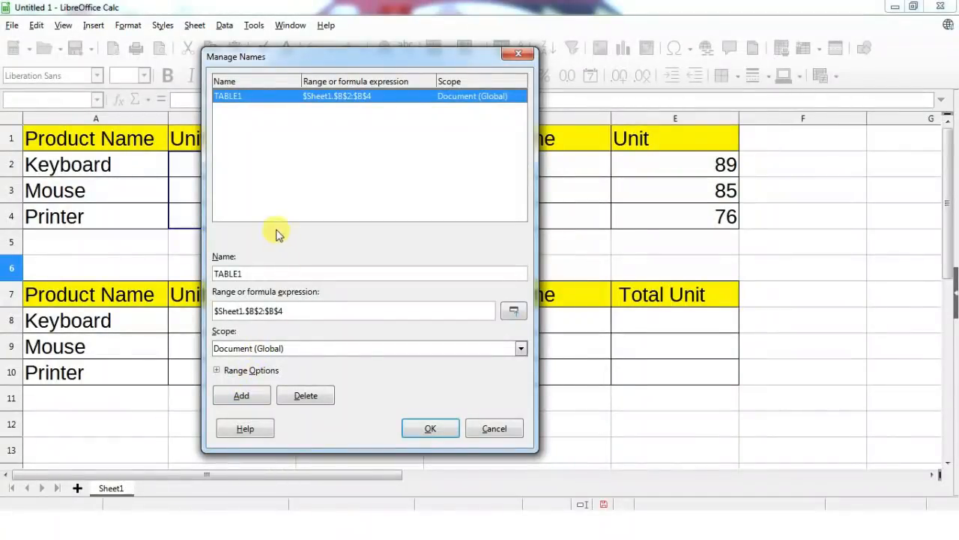
pyautogui.moveTo(263, 273); pyautogui.dragTo(191, 269)
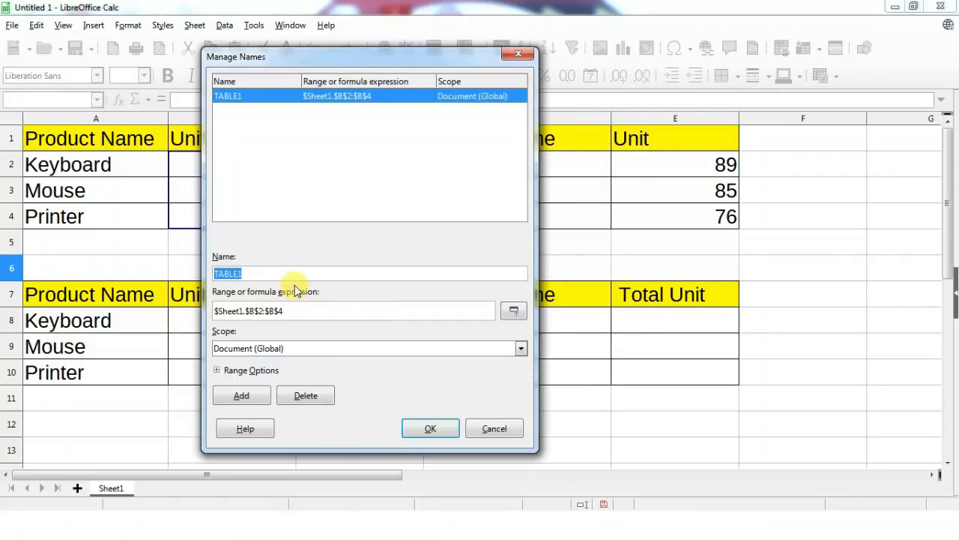
pyautogui.click(310, 395)
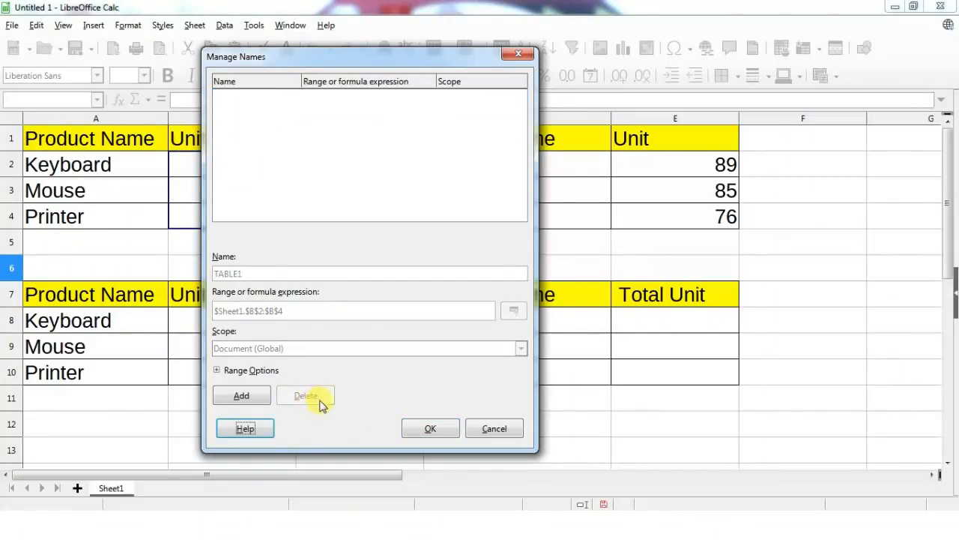
pyautogui.click(440, 430)
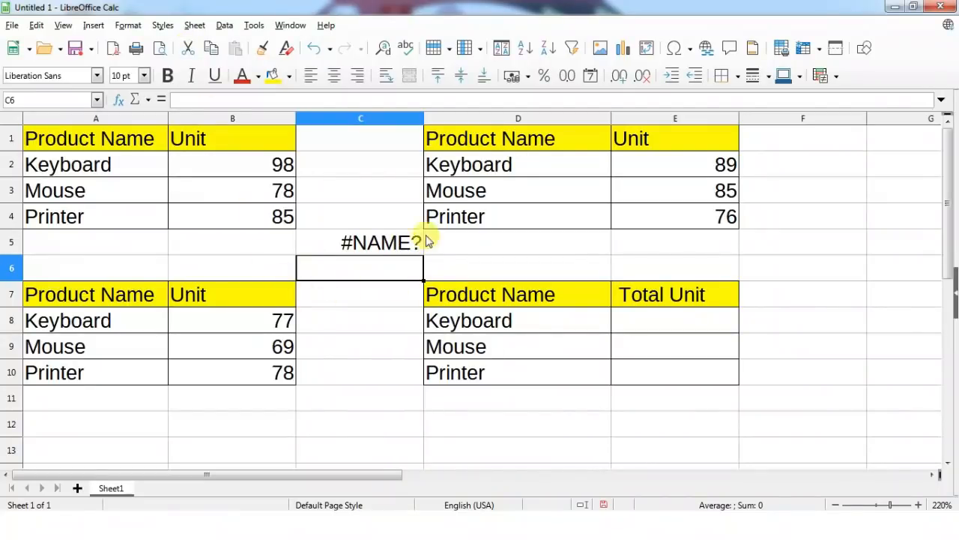
pyautogui.click(371, 246)
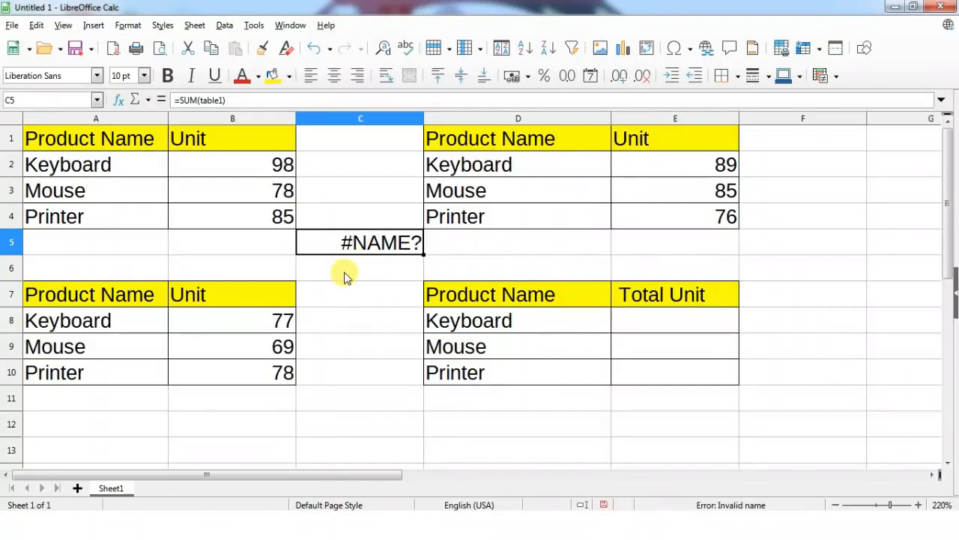
pyautogui.click(346, 276)
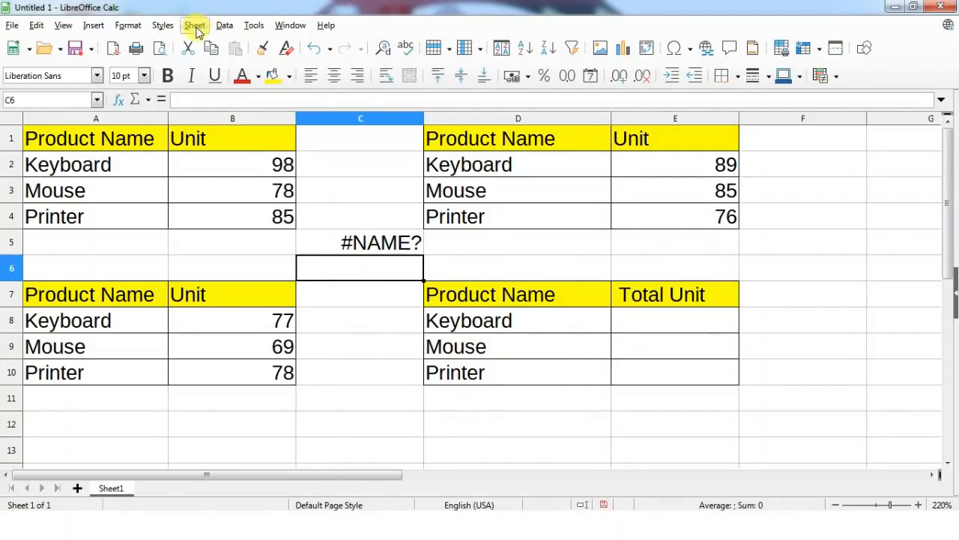
# Rename Sheet1 as ABHAY EXCEL.
pyautogui.click(194, 25)
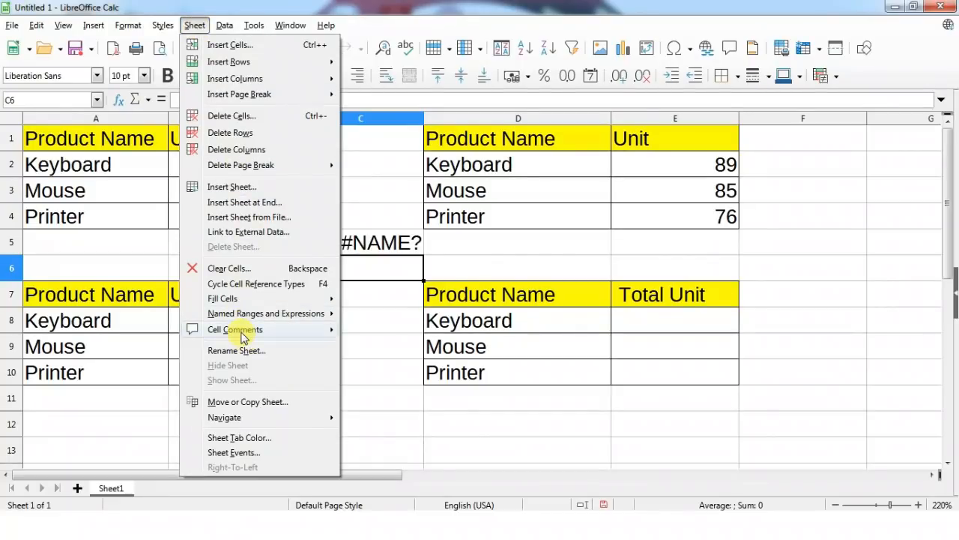
pyautogui.moveTo(242, 337)
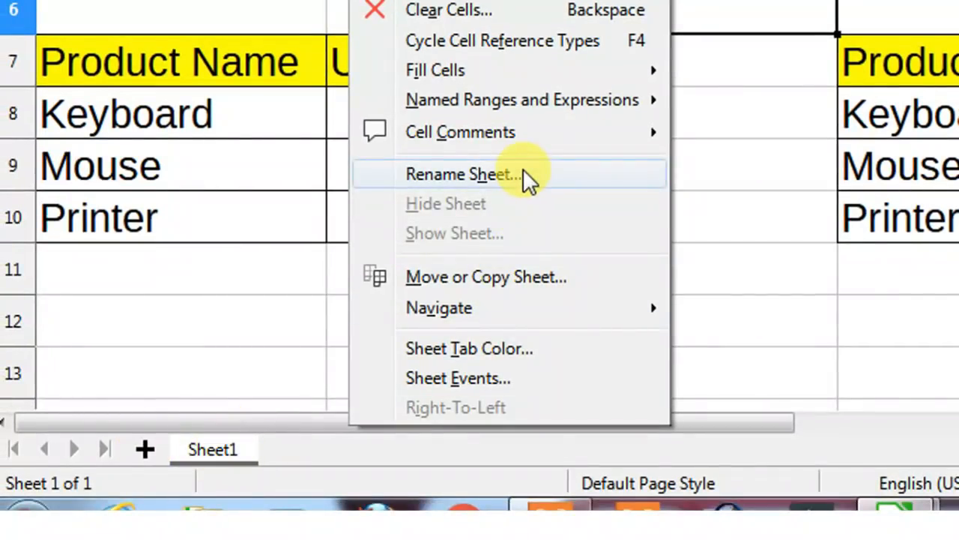
pyautogui.click(524, 173)
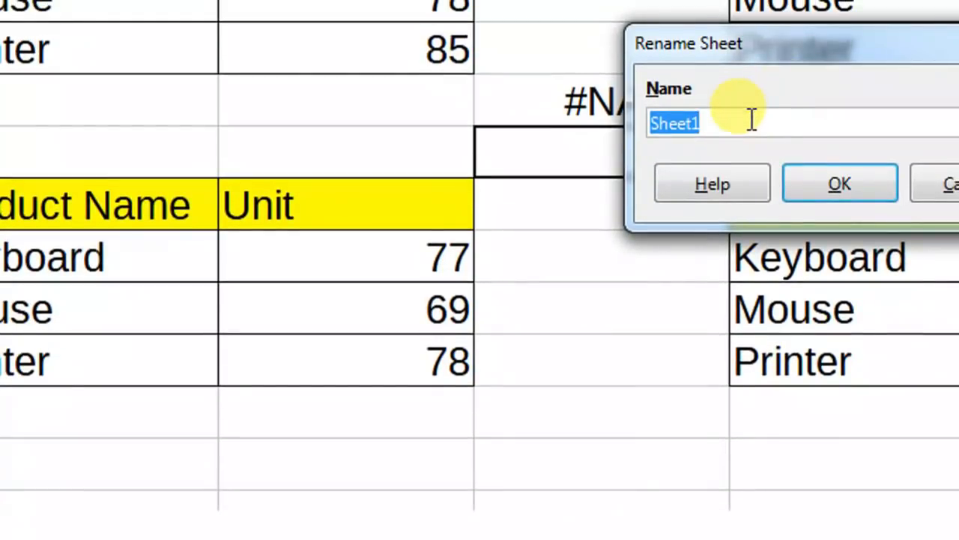
pyautogui.click(750, 122)
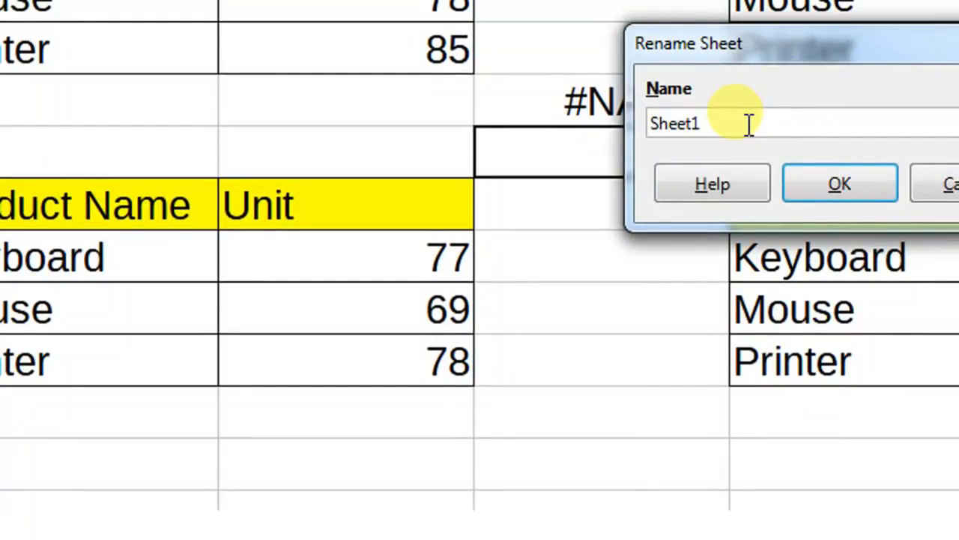
pyautogui.press('BackSpace')
pyautogui.press('BackSpace')
pyautogui.press('BackSpace')
pyautogui.press('BackSpace')
pyautogui.press('BackSpace')
pyautogui.press('BackSpace')
pyautogui.write('A')
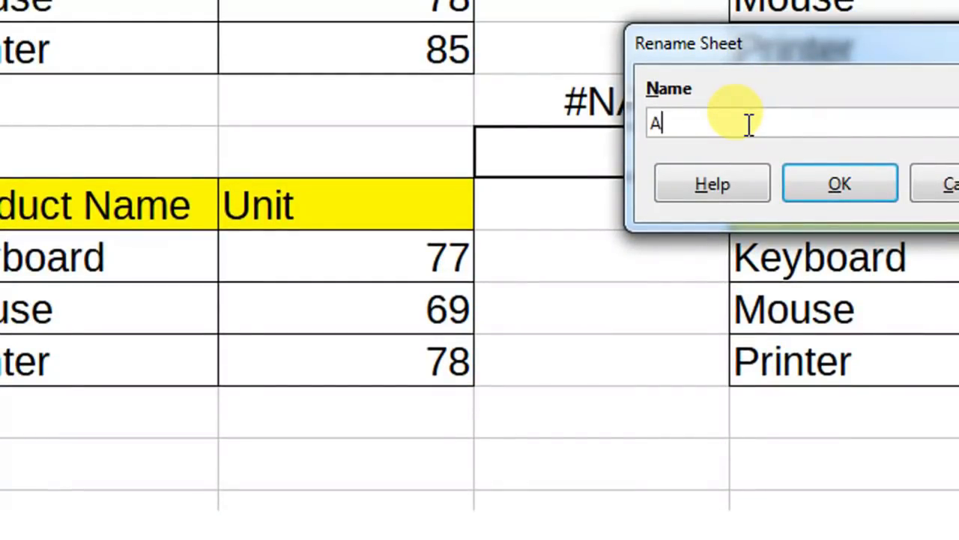
pyautogui.write('BHAY EXCEL')
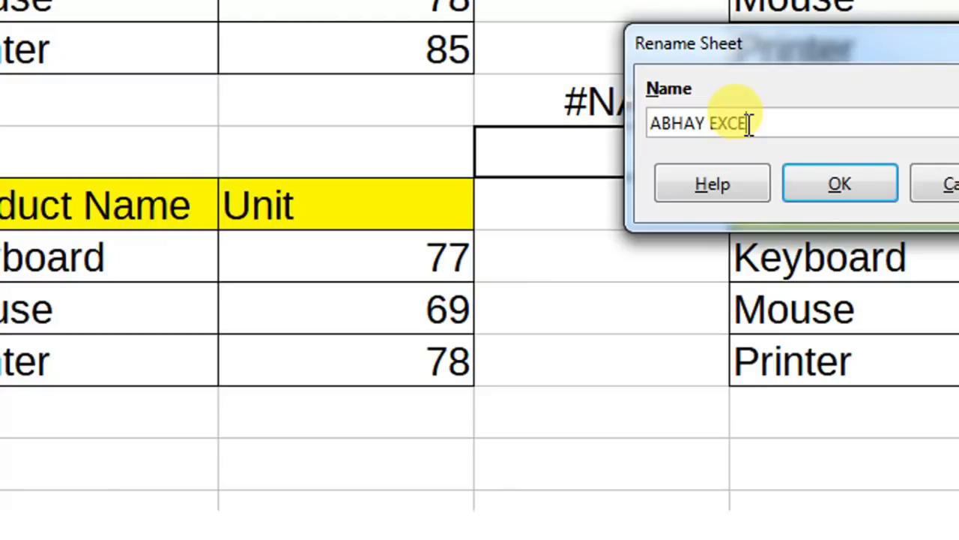
pyautogui.click(815, 172)
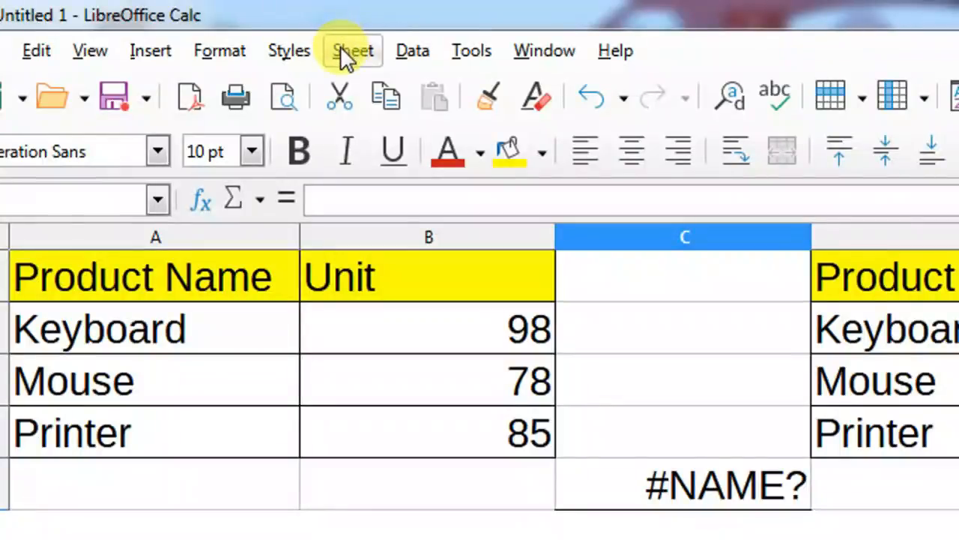
# Insert one new sheet after the current sheet.
pyautogui.click(341, 47)
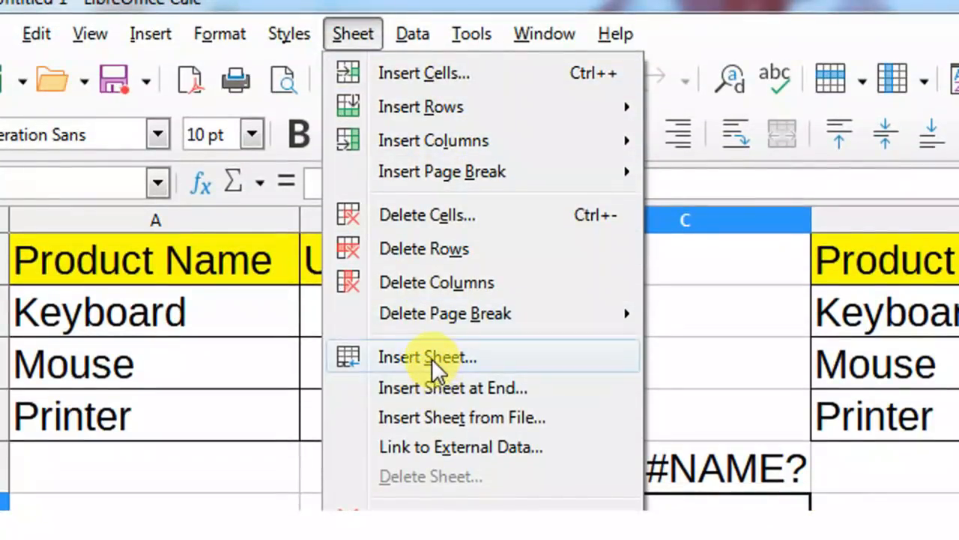
pyautogui.click(432, 222)
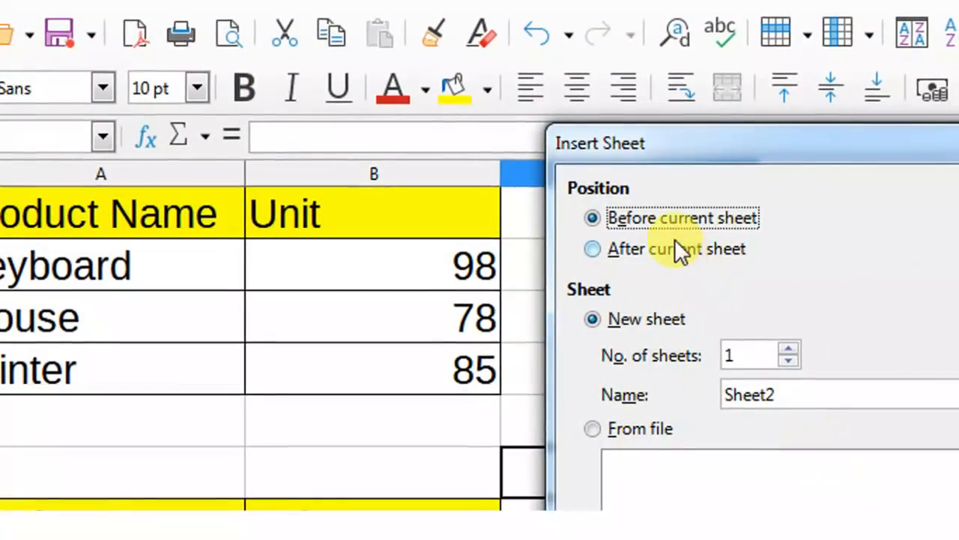
pyautogui.click(734, 296)
pyautogui.click(802, 436)
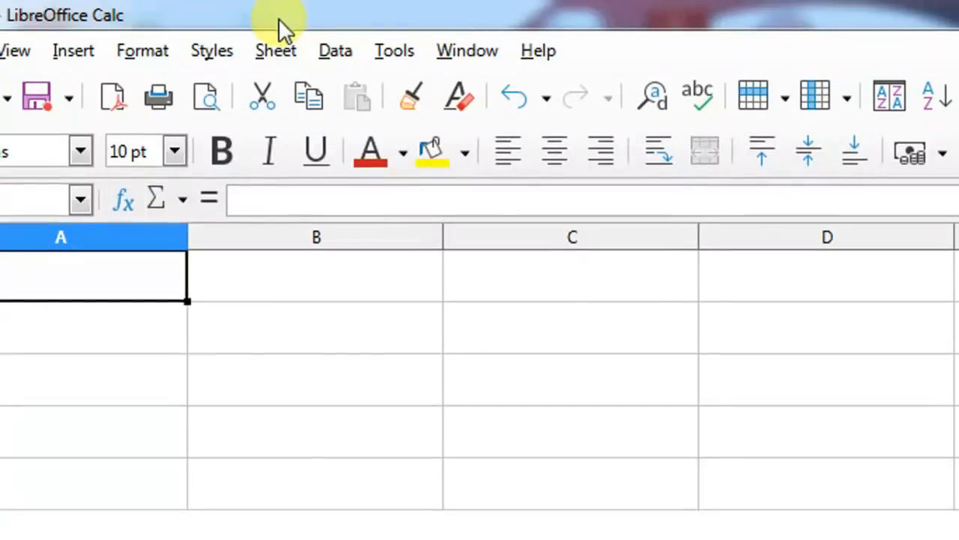
# Hide the newly inserted empty sheet and show it again from the list of hidden sheets.
pyautogui.click(288, 45)
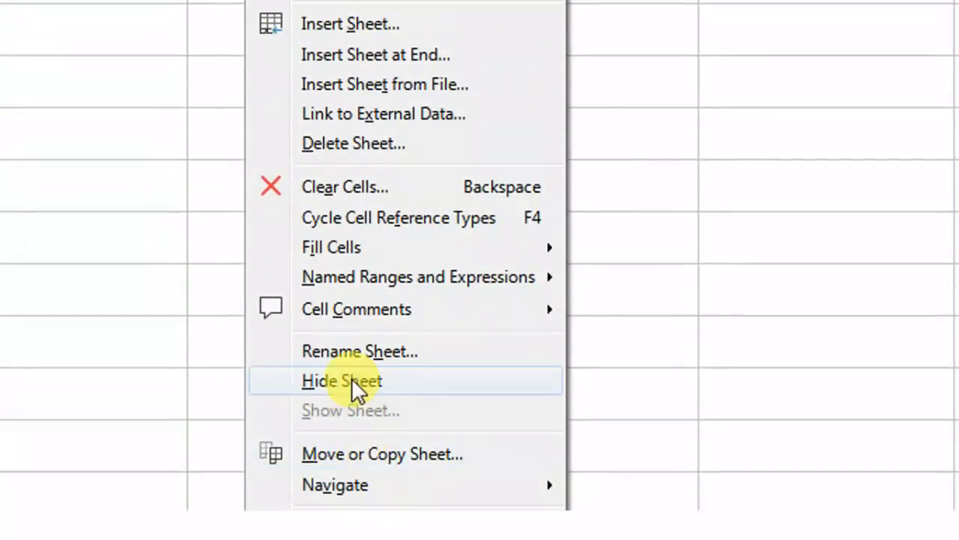
pyautogui.click(461, 380)
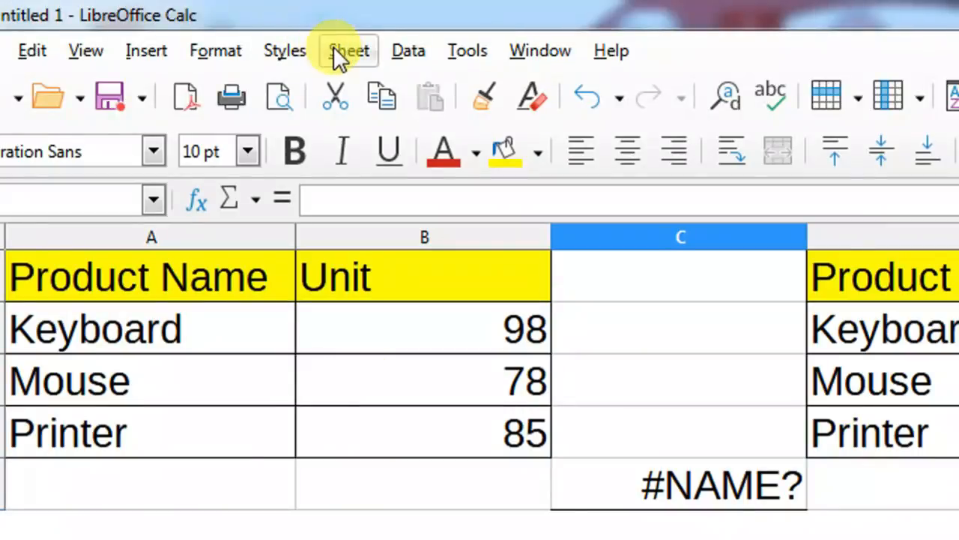
pyautogui.click(335, 51)
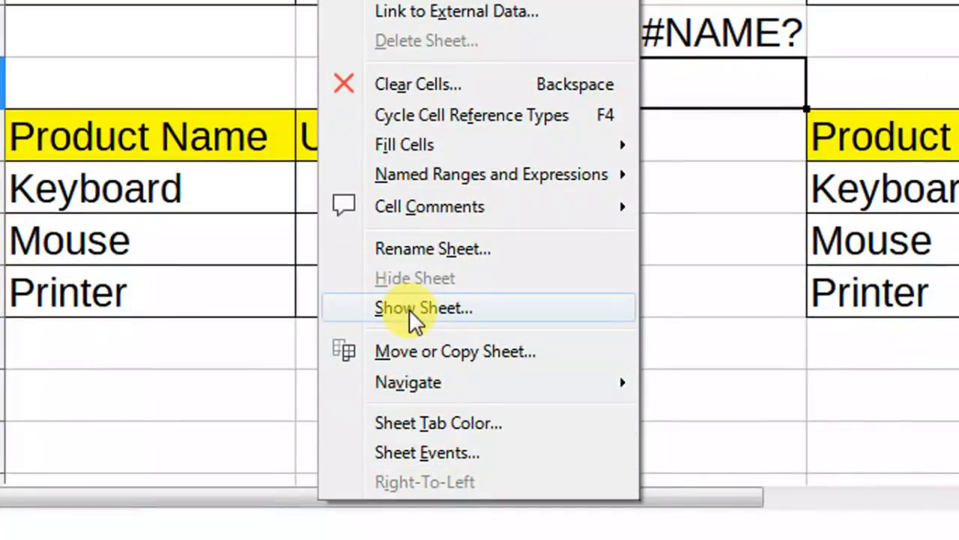
pyautogui.click(413, 307)
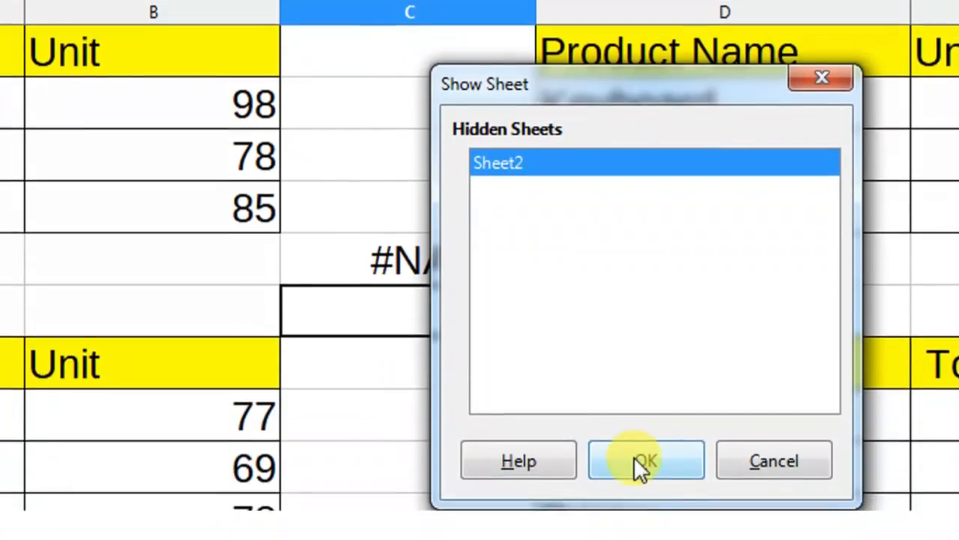
pyautogui.click(634, 456)
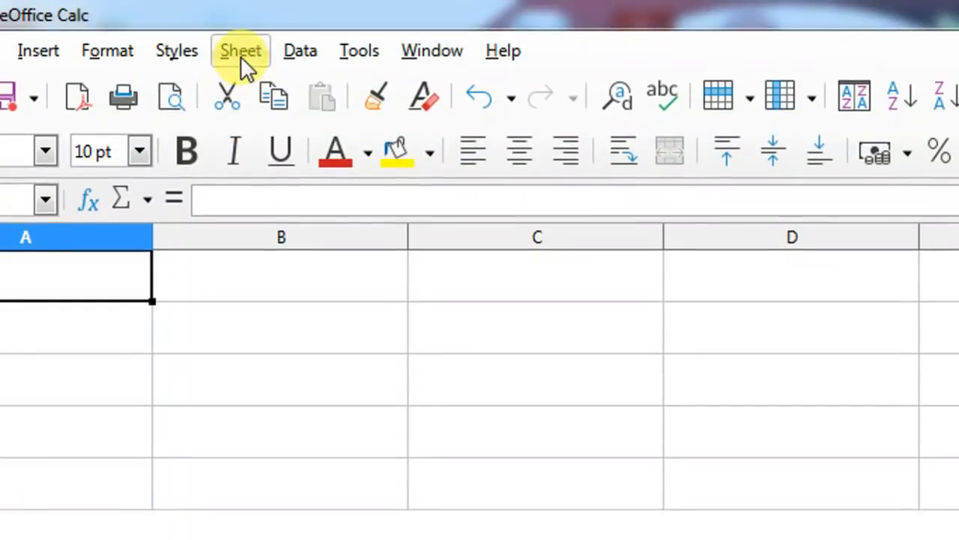
# Explore the Move/Copy Sheet options for Sheet2, trying the end position, the position before ABHAY EXCEL and the Copy action, and cancel.
pyautogui.click(241, 51)
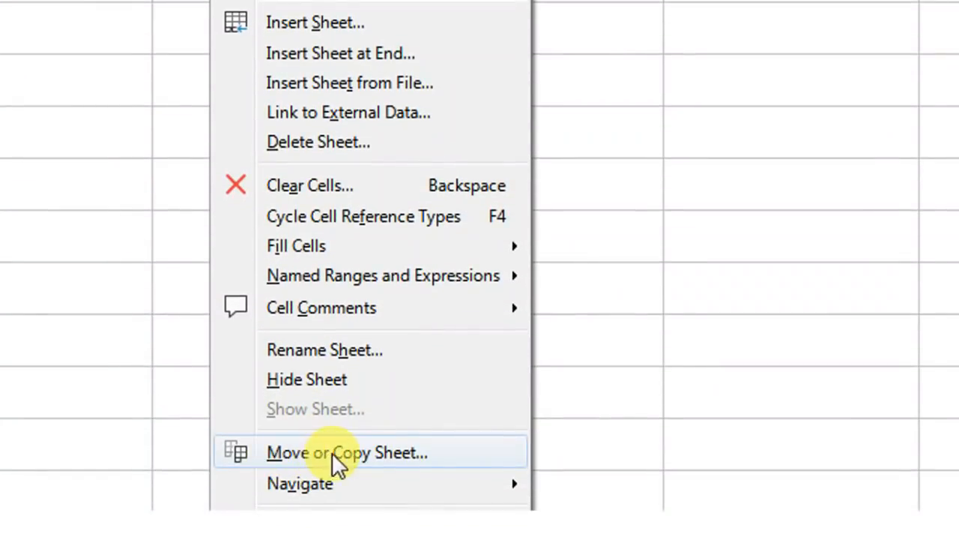
pyautogui.click(253, 453)
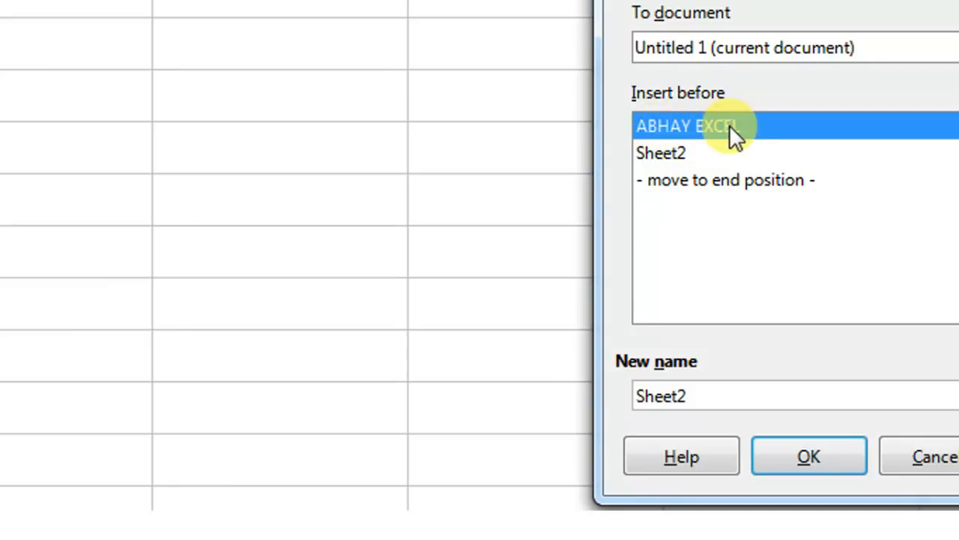
pyautogui.click(735, 180)
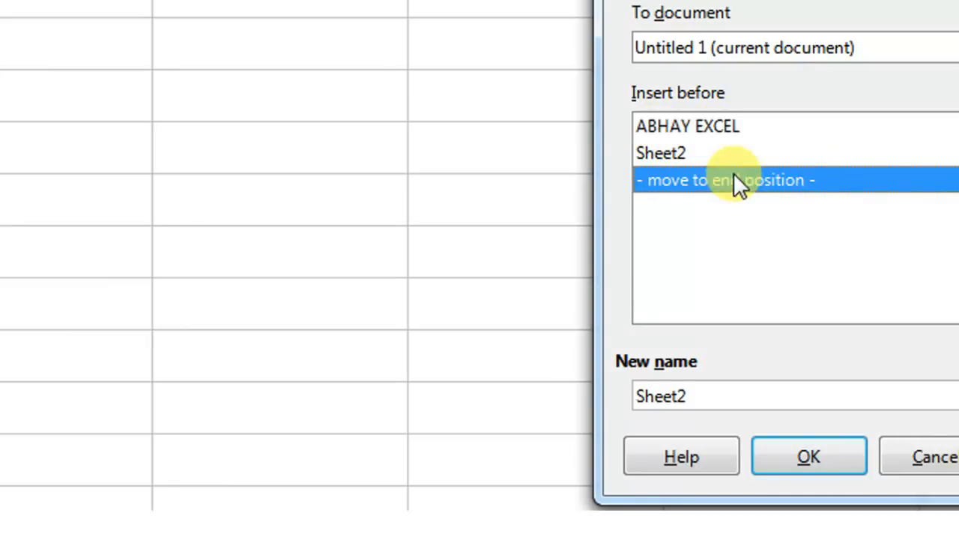
pyautogui.click(731, 128)
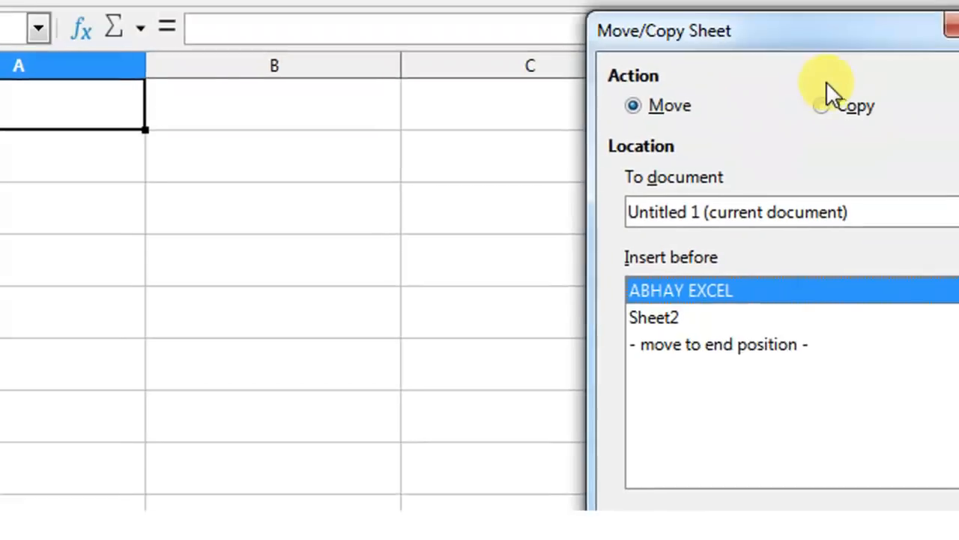
pyautogui.click(816, 106)
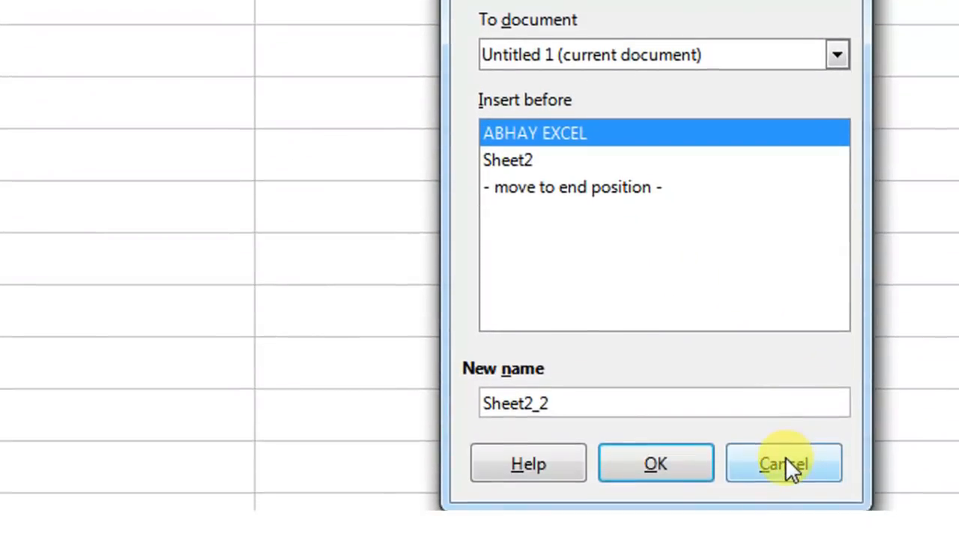
pyautogui.click(785, 460)
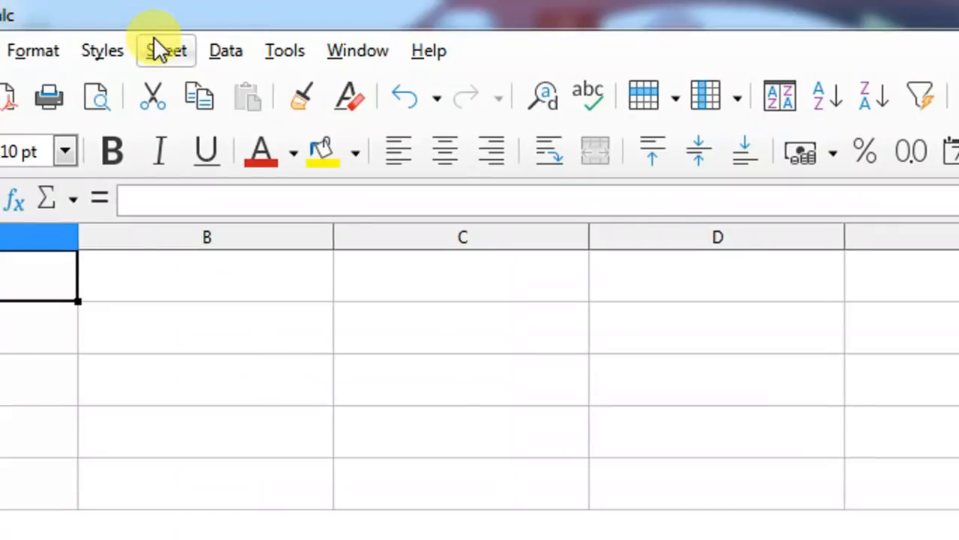
# Navigate to the previous sheet, ABHAY EXCEL, and return to the next sheet, Sheet2, with the Navigate commands.
pyautogui.click(82, 23)
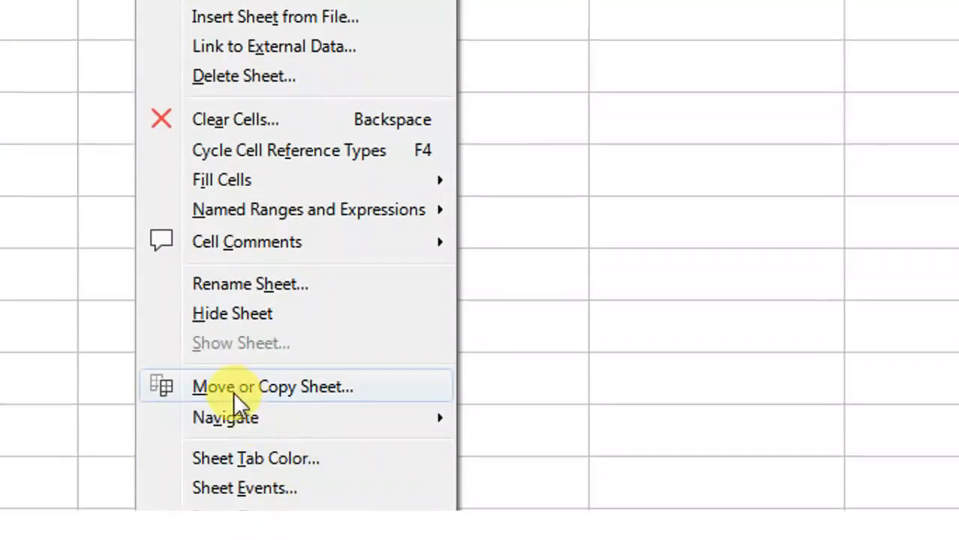
pyautogui.moveTo(222, 417)
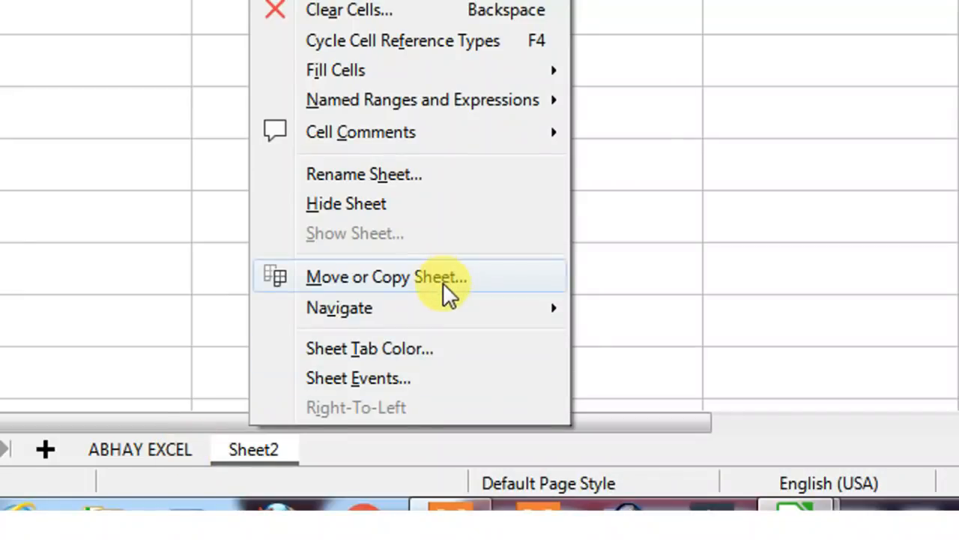
pyautogui.moveTo(428, 315)
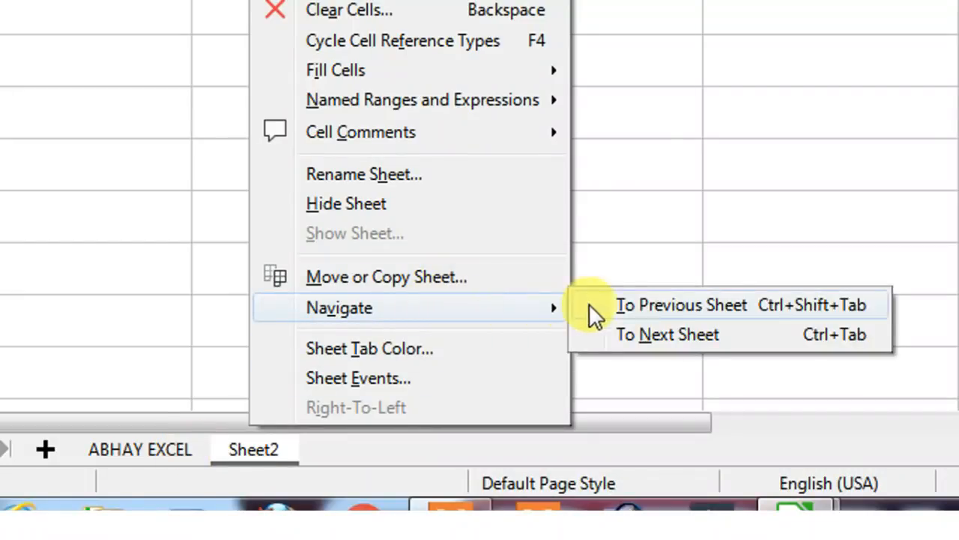
pyautogui.click(673, 304)
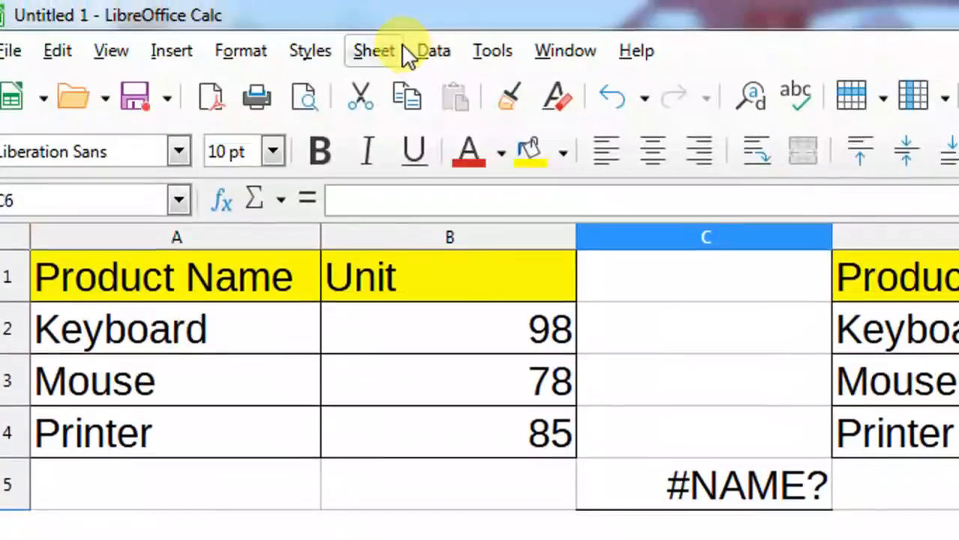
pyautogui.click(400, 54)
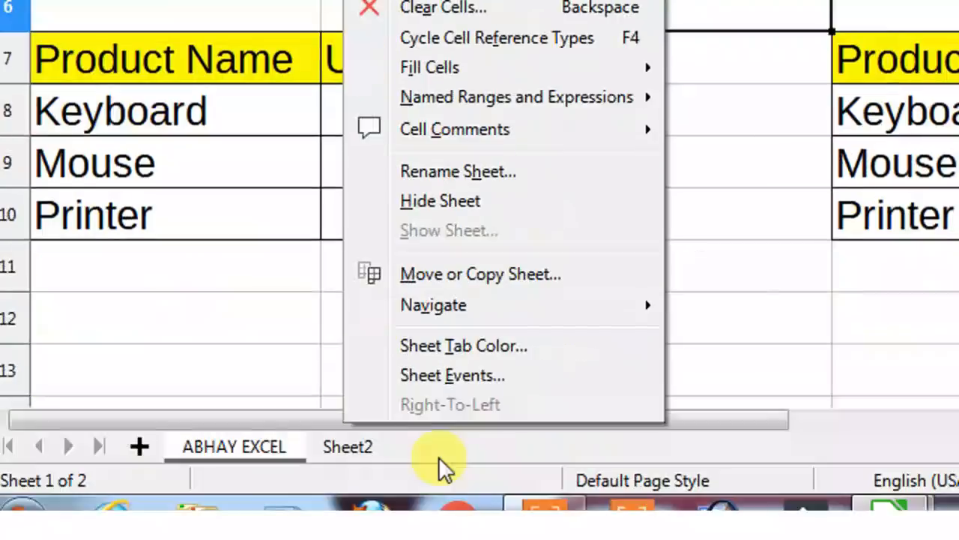
pyautogui.moveTo(450, 309)
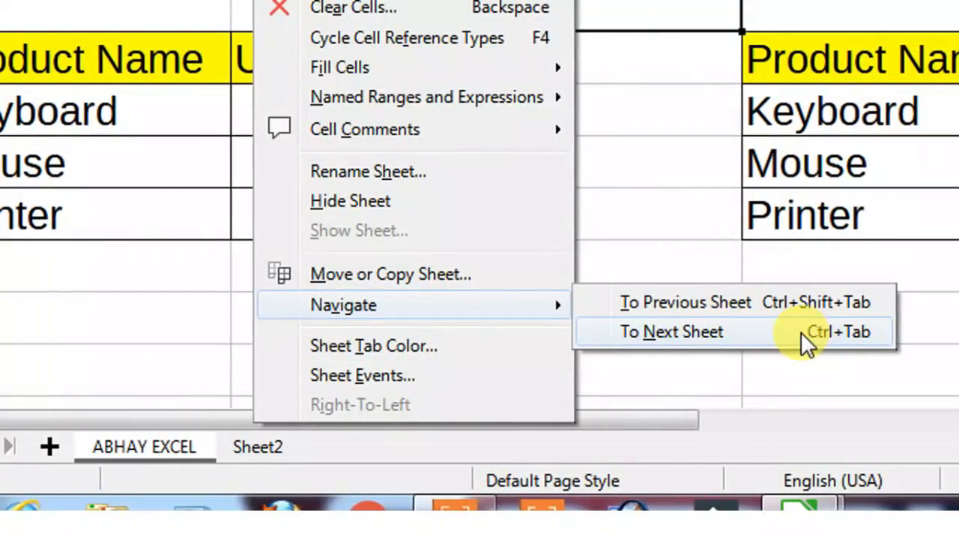
pyautogui.click(801, 331)
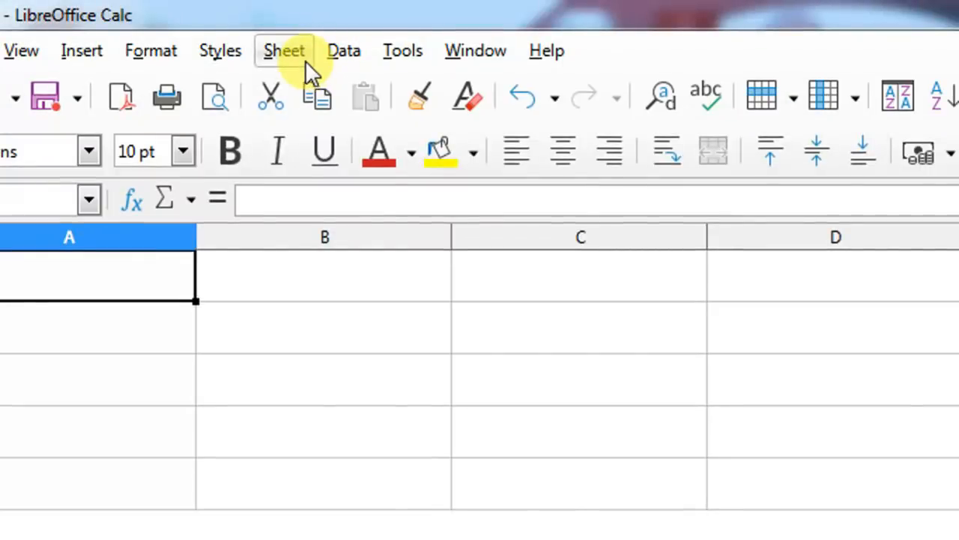
# Set the tab color of Sheet2 to Red from the standard palette.
pyautogui.click(306, 62)
pyautogui.moveTo(397, 458)
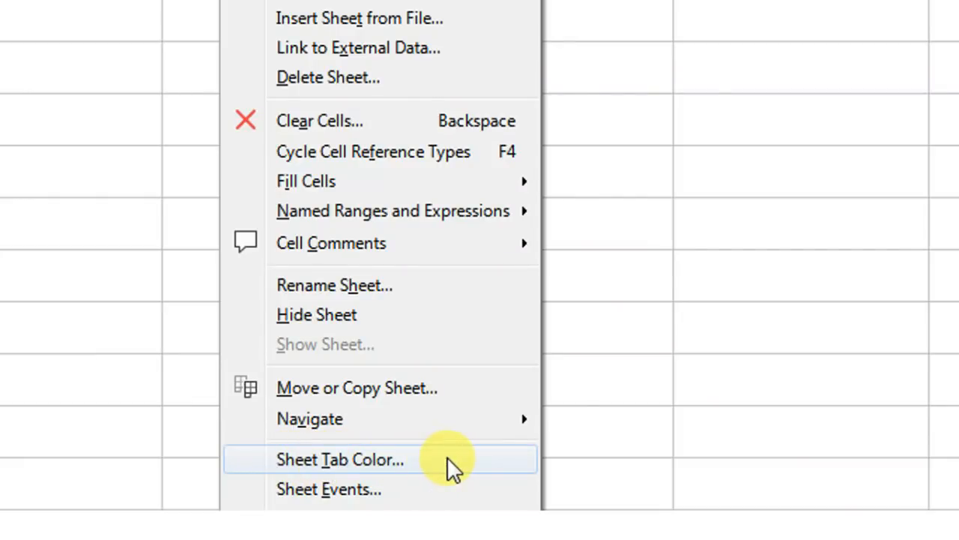
pyautogui.click(345, 460)
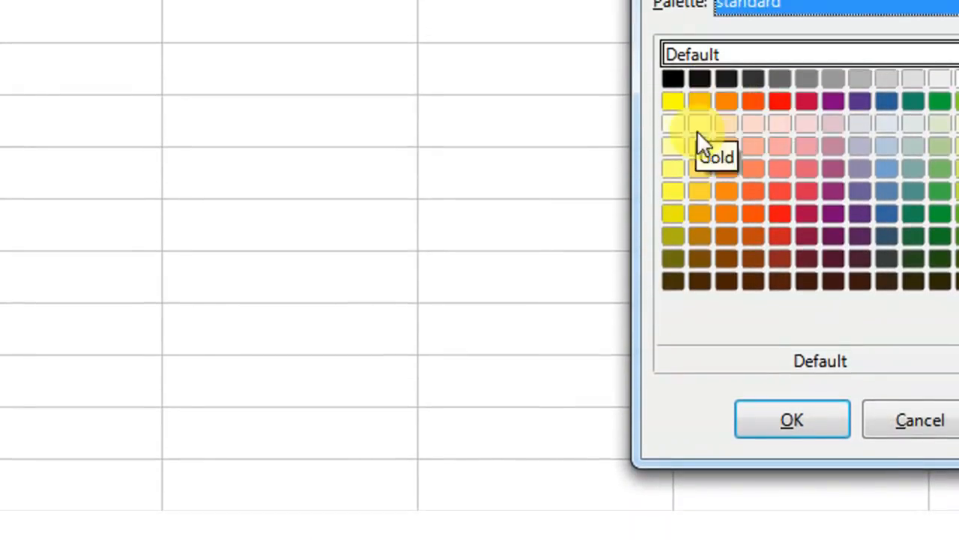
pyautogui.click(780, 104)
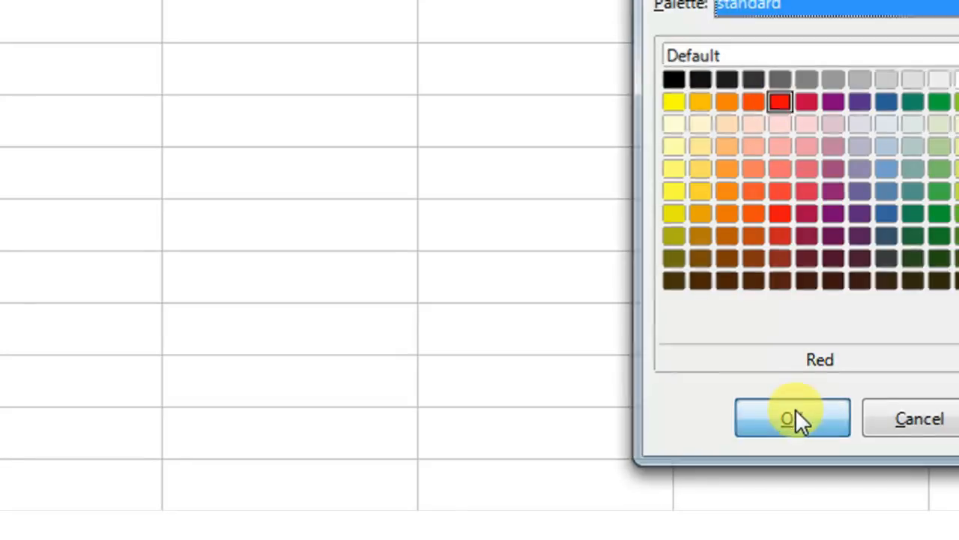
pyautogui.click(795, 413)
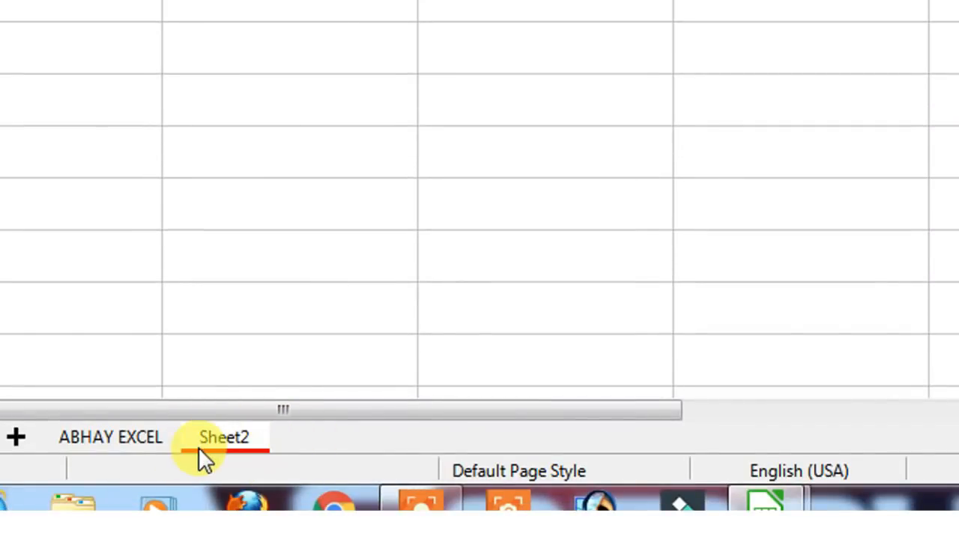
# Set the tab color of the ABHAY EXCEL sheet to Blue and switch back to Sheet2.
pyautogui.click(131, 438)
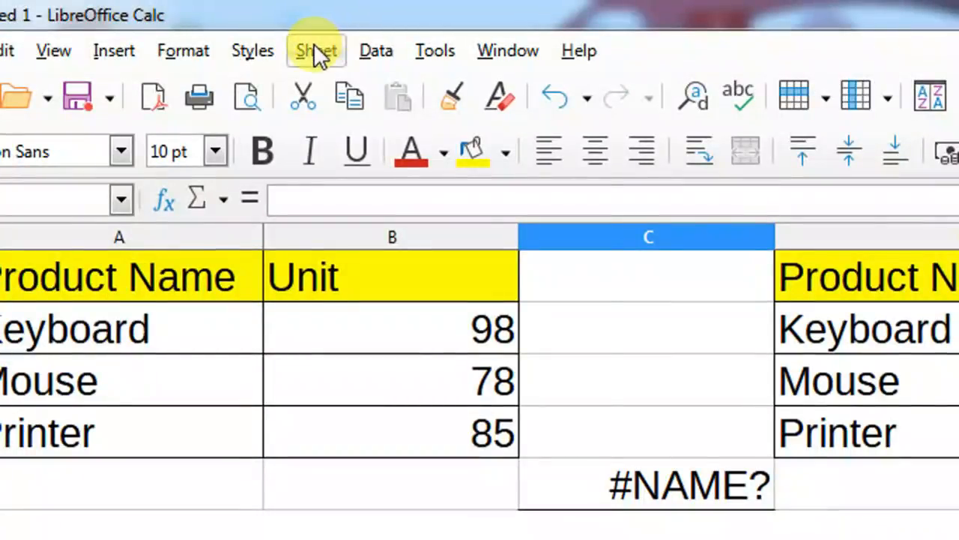
pyautogui.click(317, 51)
pyautogui.click(389, 337)
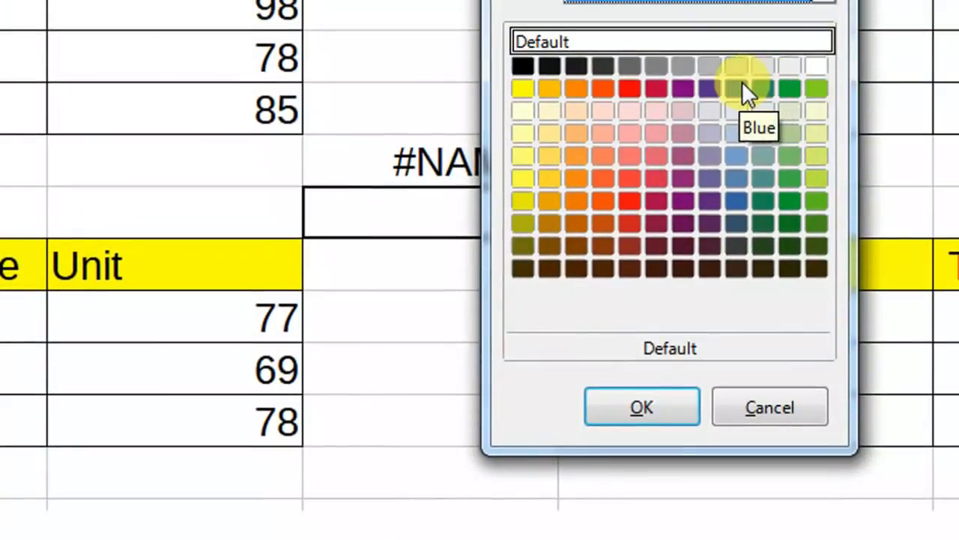
pyautogui.click(736, 72)
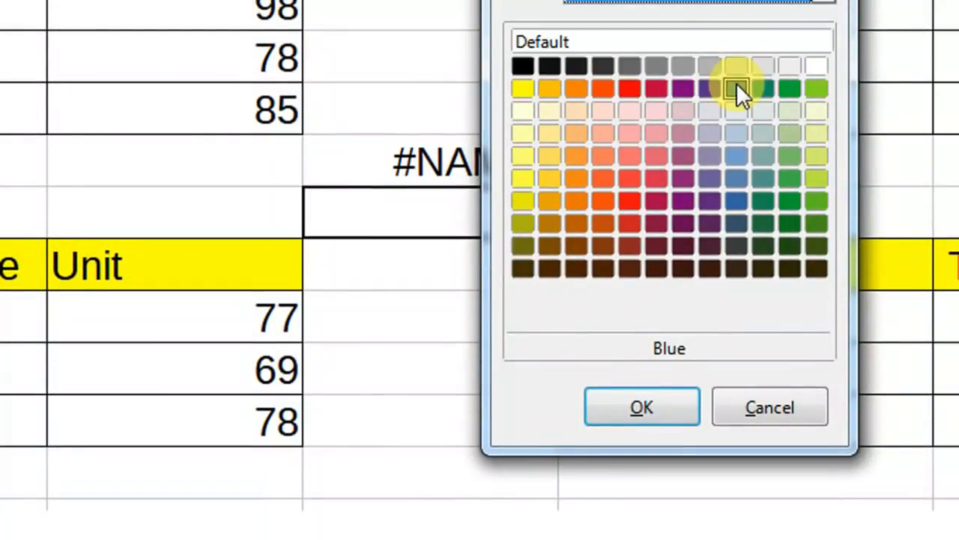
pyautogui.click(648, 402)
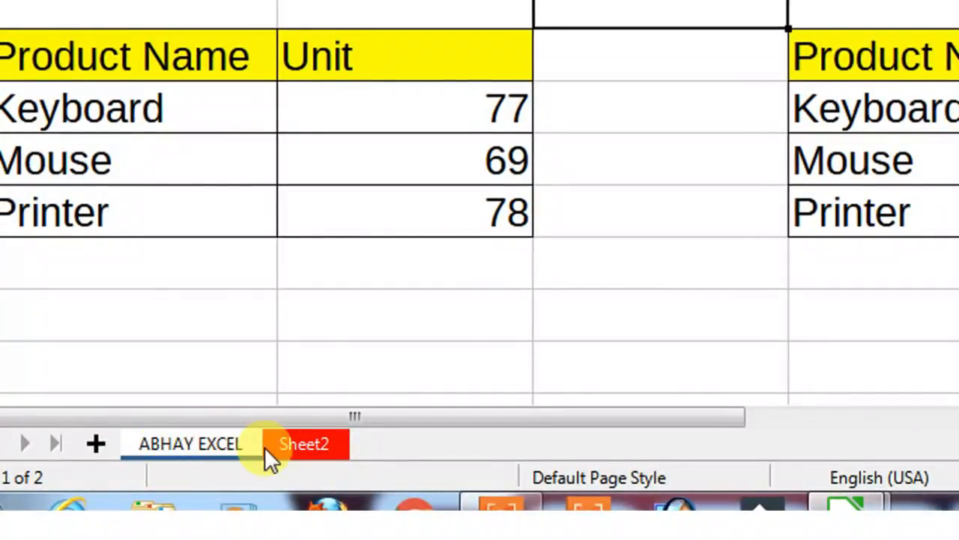
pyautogui.click(292, 444)
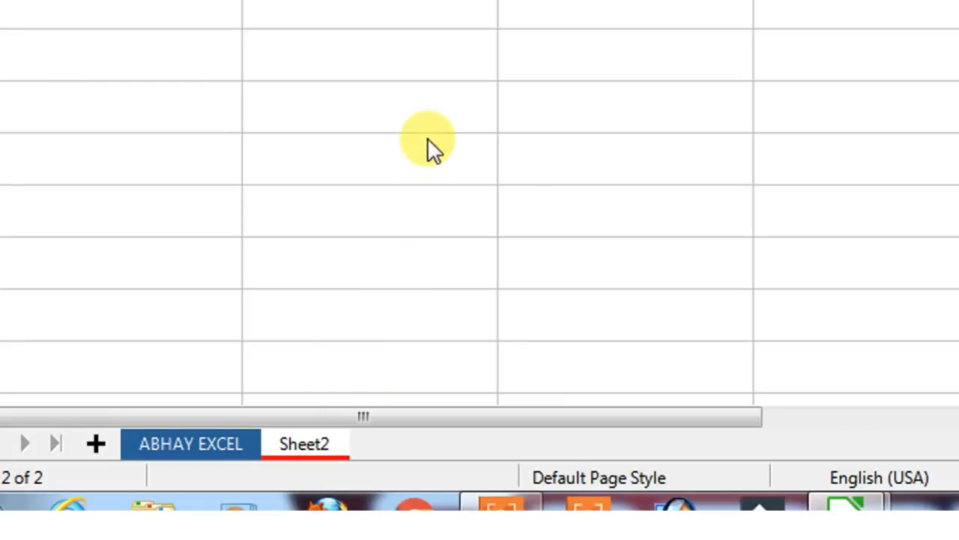
# Examine the sheet events of Sheet2 and the macro assignment options, and close the Assign Action dialog.
pyautogui.click(335, 52)
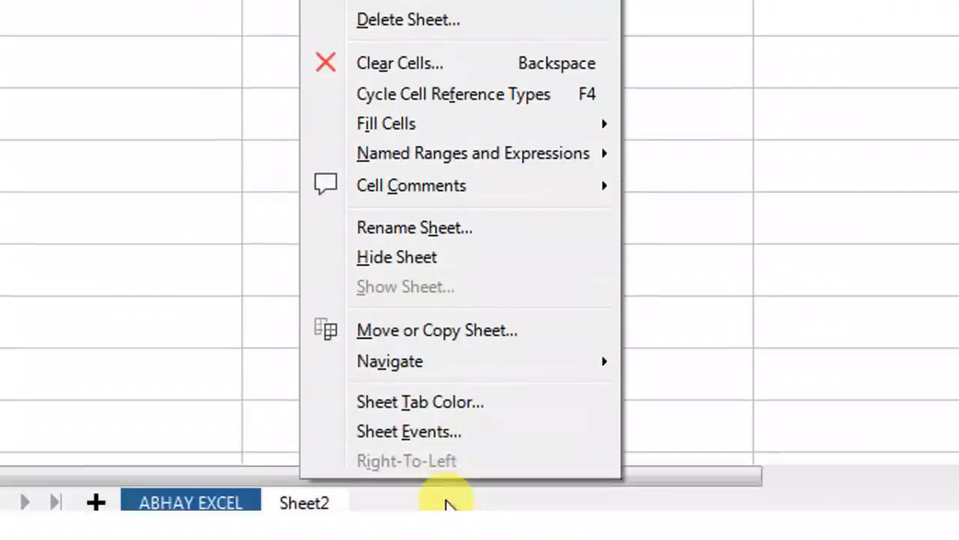
pyautogui.click(396, 391)
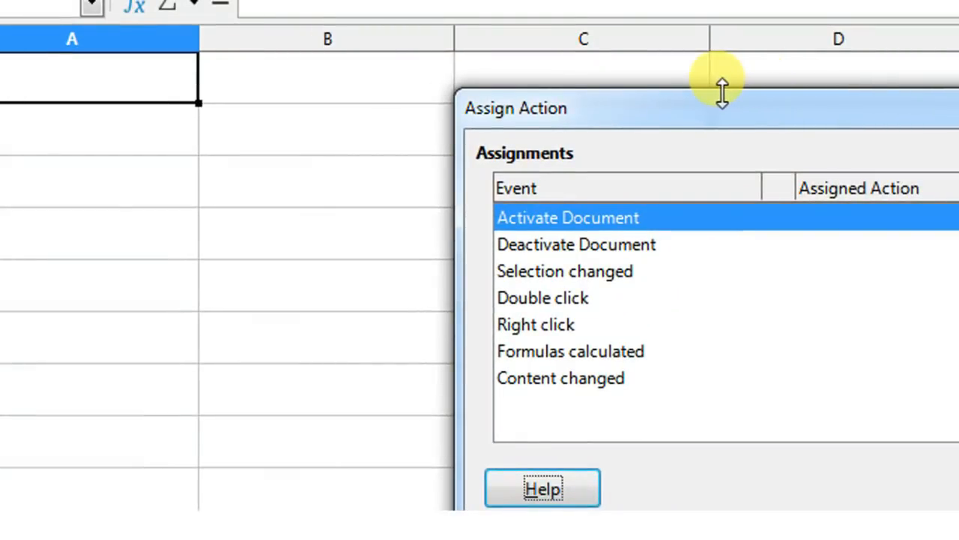
pyautogui.moveTo(719, 112); pyautogui.dragTo(512, 97)
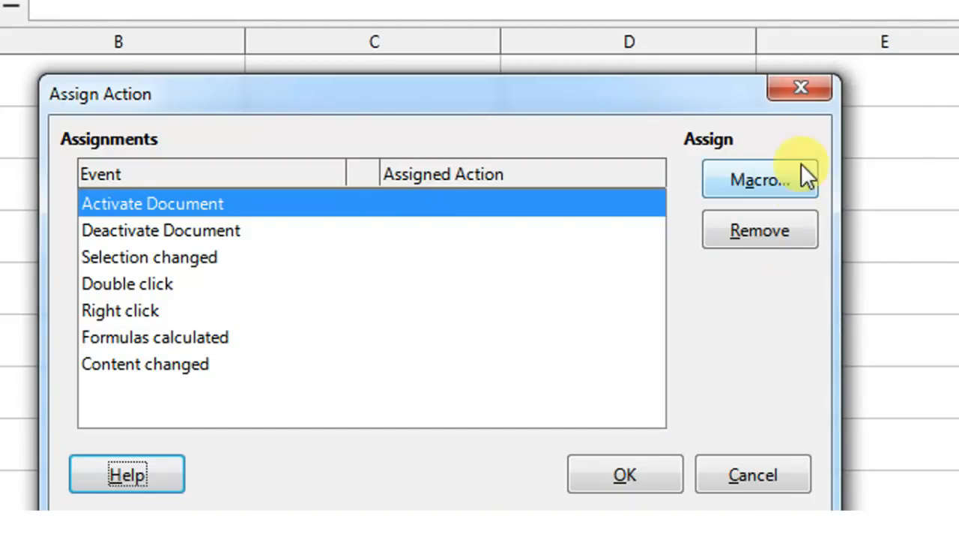
pyautogui.click(807, 89)
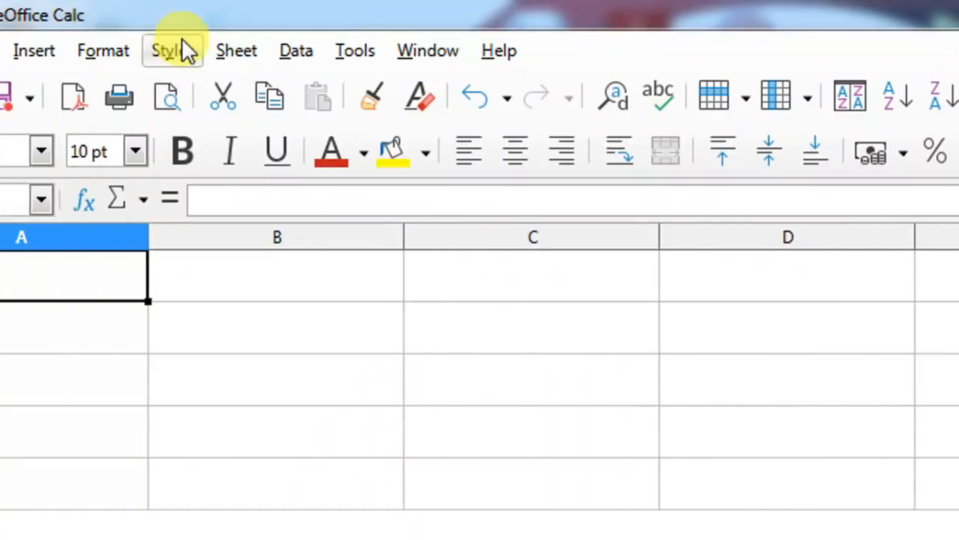
pyautogui.click(249, 48)
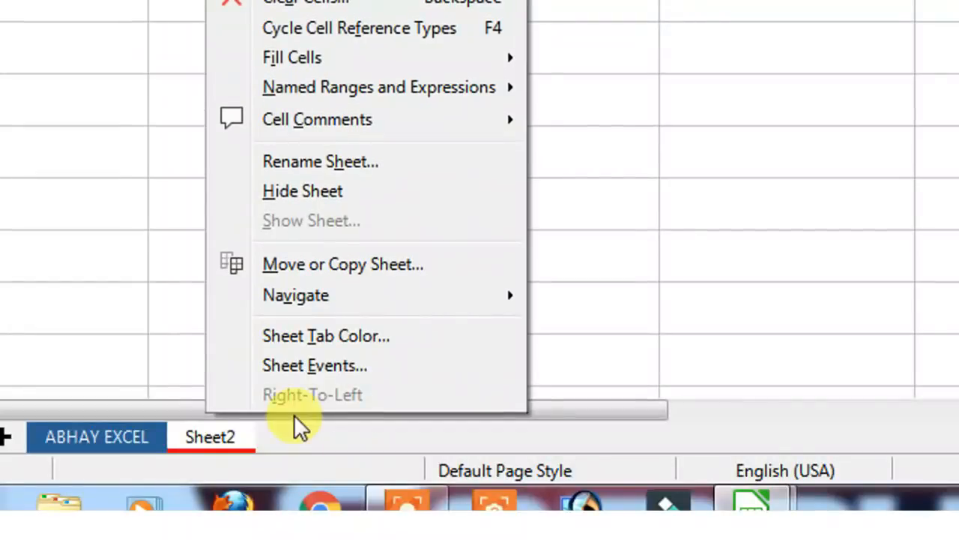